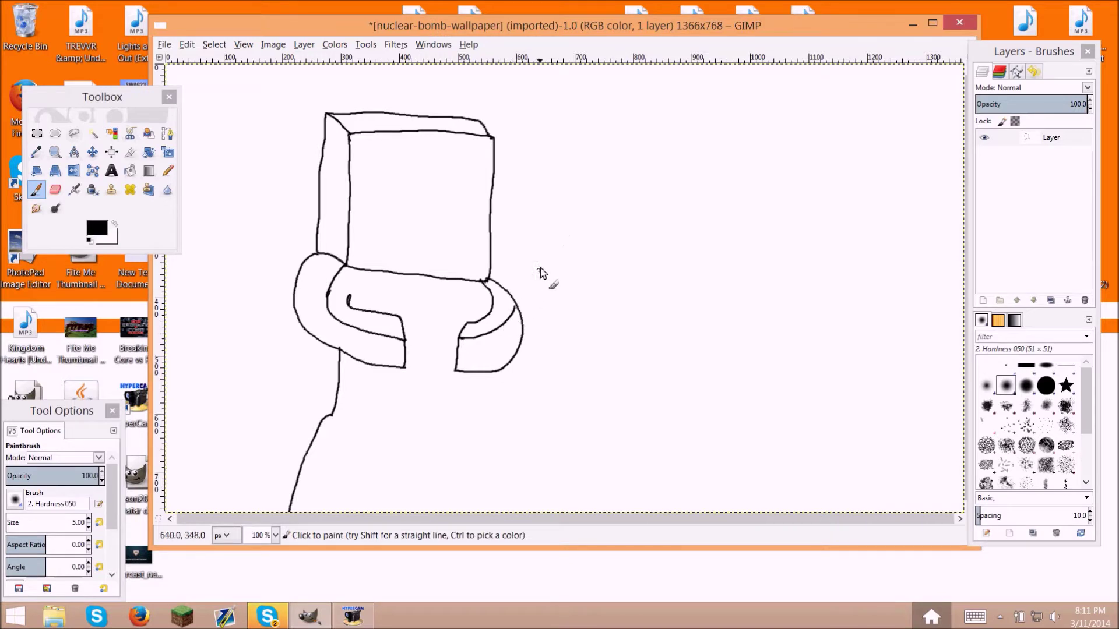
Step: Undo the strokes of the right-hand arm and redraw it as a bent arm starting at the head's lower corner
key("ctrl+z")
left_click_drag(460, 338, 512, 331)
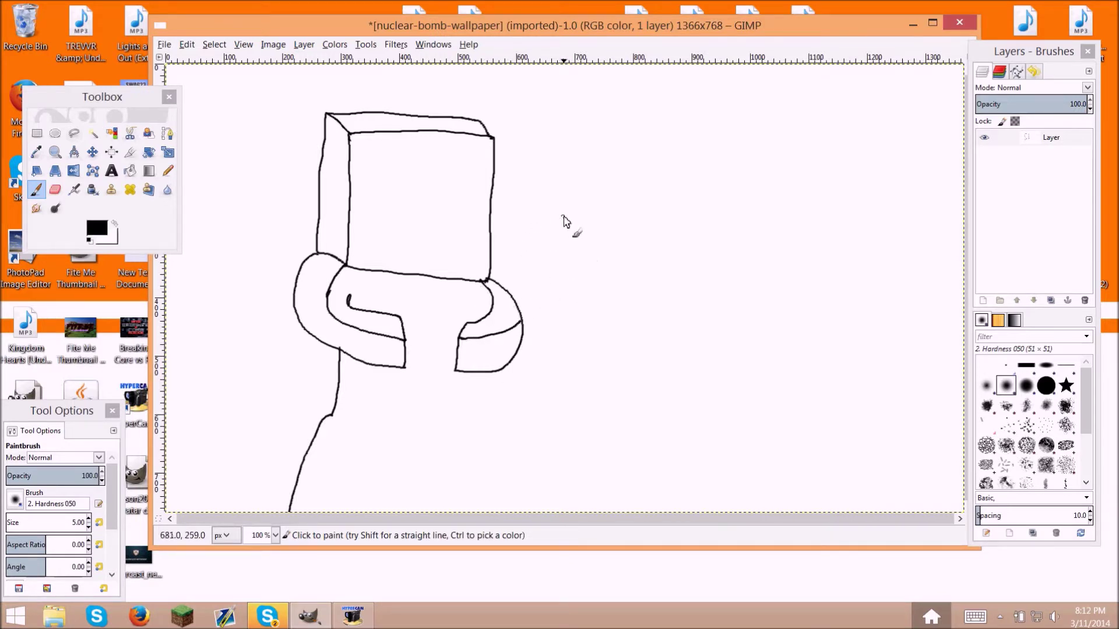
key("ctrl+z")
key("ctrl+z")
key("ctrl+z")
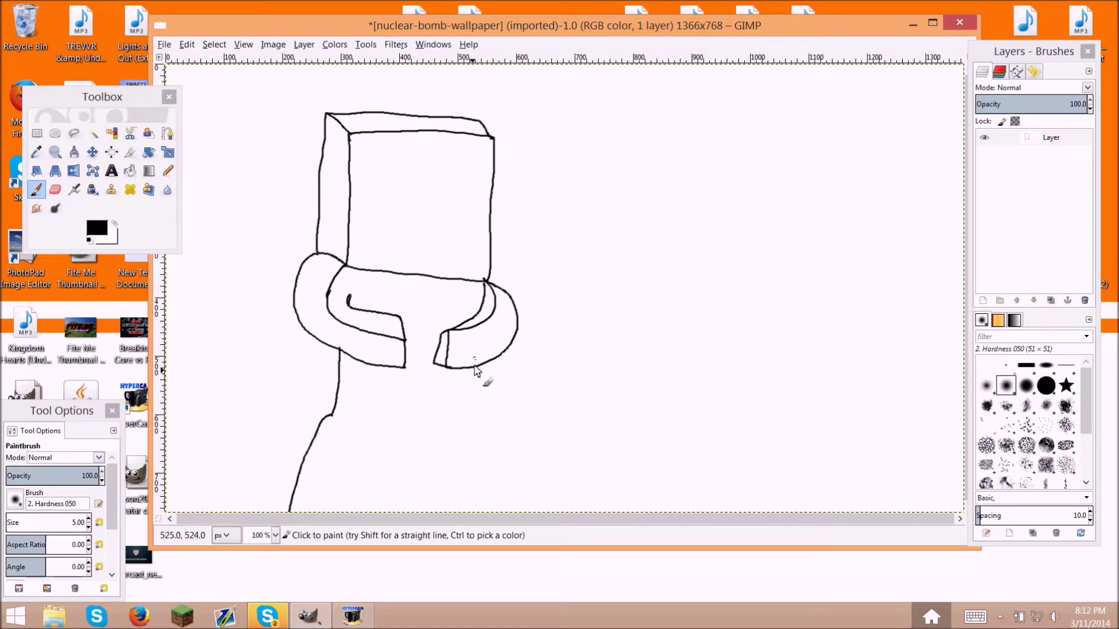
Step: Draw the right-hand torso edge and outer leg line, and an arch separating the two legs
left_click_drag(480, 381, 509, 512)
key("ctrl+z")
mouse_move(367, 512)
left_mouse_down()
mouse_move(402, 439)
mouse_move(430, 506)
left_mouse_up()
key("ctrl+z")
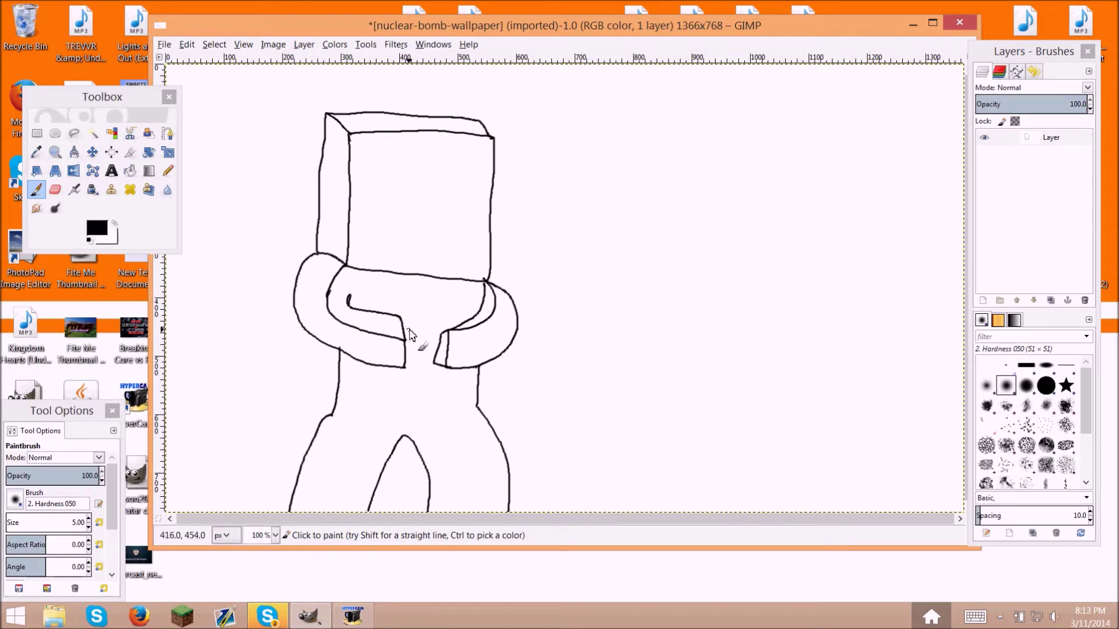
Step: Paint over the extra inner line of the right-hand arm in white with the Hardness 100 brush at size 9
scroll(58, 517, "up", 4)
scroll(58, 517, "down", 5)
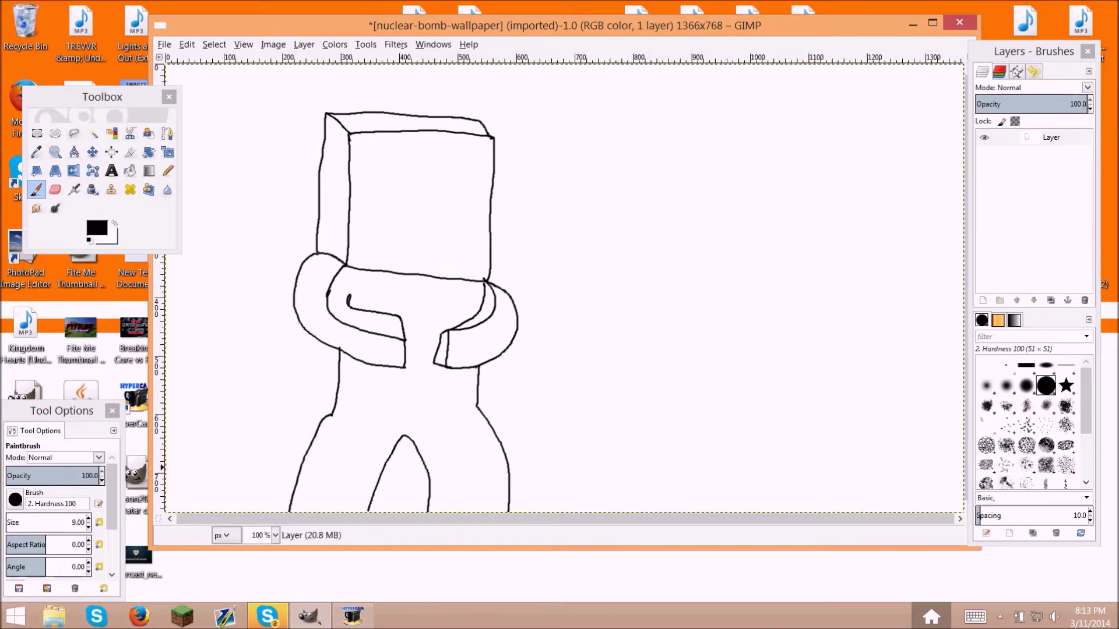
scroll(89, 532, "down", 2)
scroll(58, 522, "up", 6)
left_click_drag(448, 330, 483, 287)
left_click(116, 226)
left_click(485, 288)
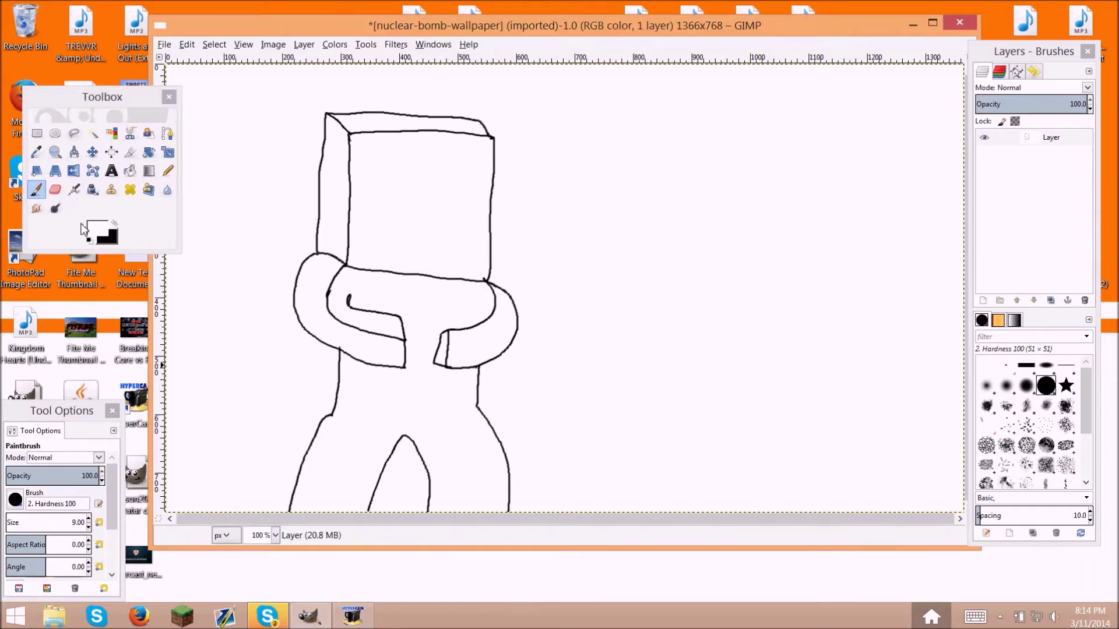
Step: Redraw the inner line of the right-hand arm in black with a size 3 brush, curling its upper end
scroll(58, 523, "down", 6)
left_click(72, 522)
left_click(458, 334)
key("x")
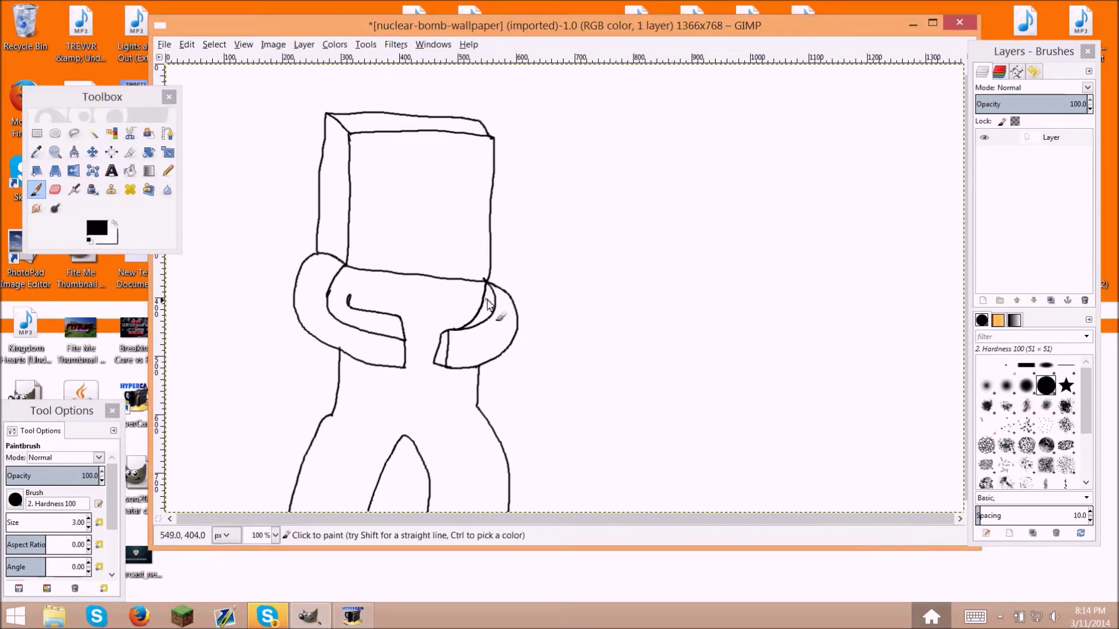
key("ctrl+z")
key("ctrl+z")
left_click_drag(452, 329, 490, 303)
Step: Clean up the joint between the right-hand arm and the head in white and redraw the shoulder line in black at size 3
left_click(18, 522)
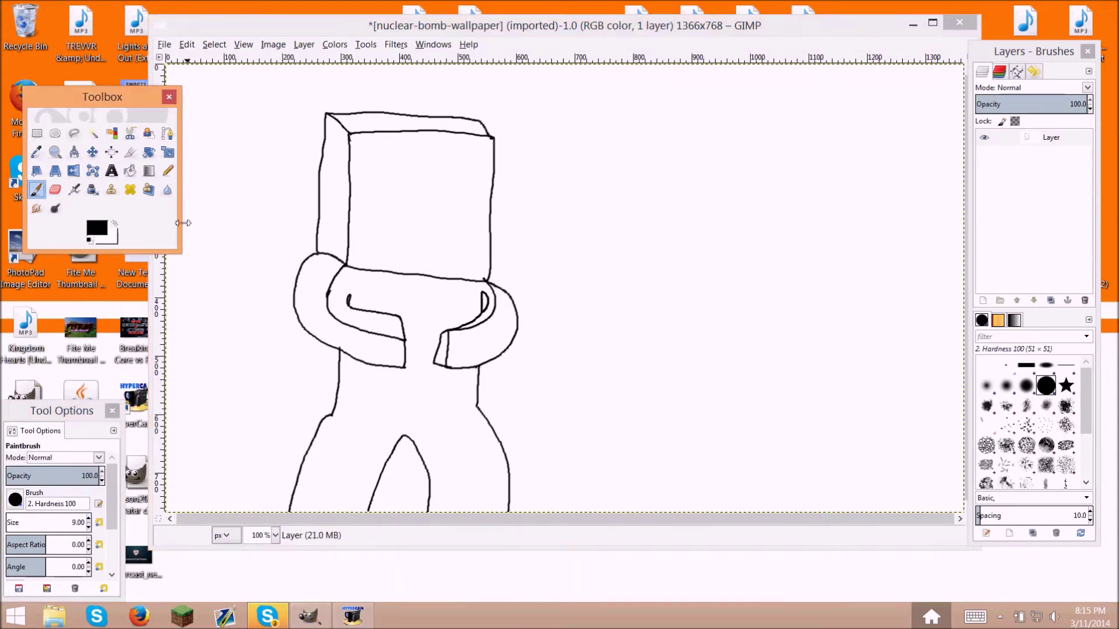
key("x")
mouse_move(497, 289)
left_mouse_down()
mouse_move(511, 299)
mouse_move(489, 277)
left_mouse_up()
left_click(10, 522)
left_click(115, 223)
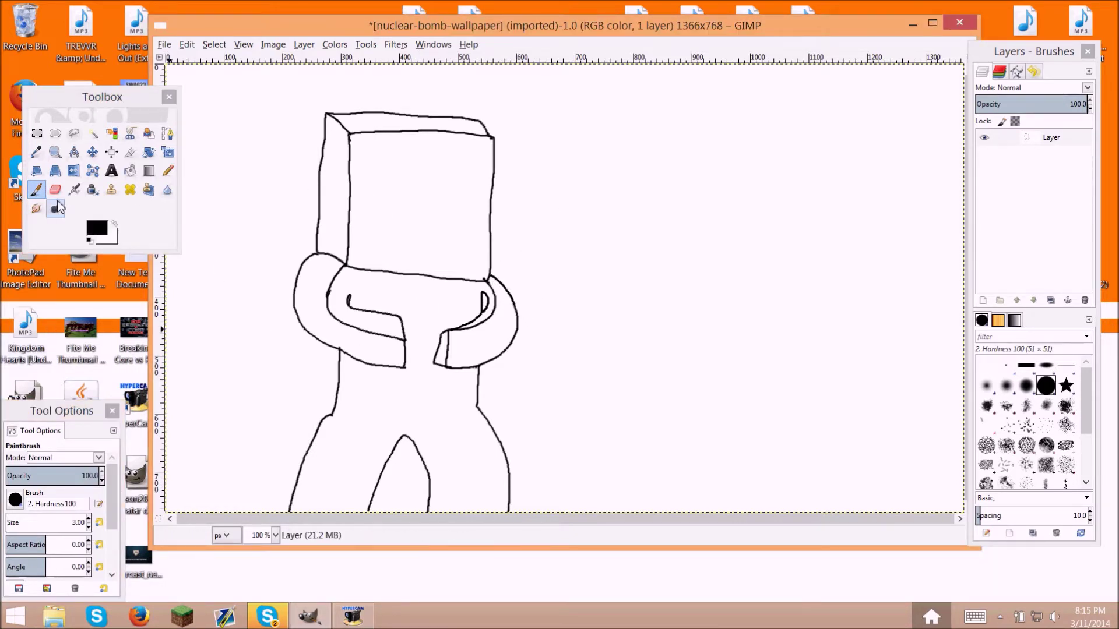
key("x")
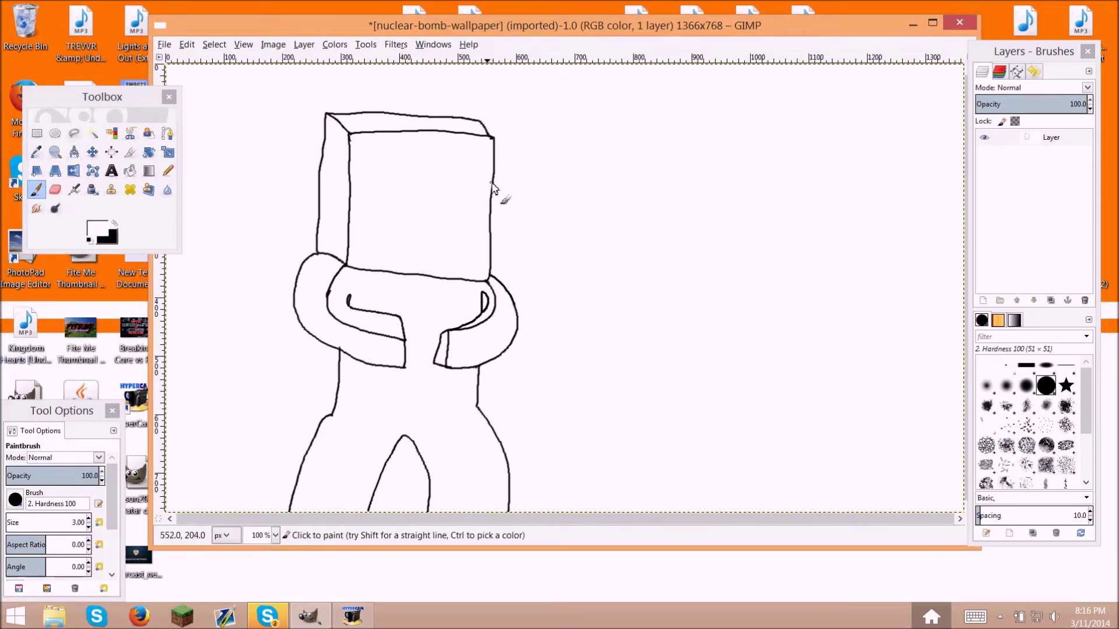
left_click(114, 223)
Step: Set the foreground colour to medium gray for the hair
left_click(97, 228)
left_click_drag(361, 531, 361, 291)
left_click(256, 379)
left_click(403, 491)
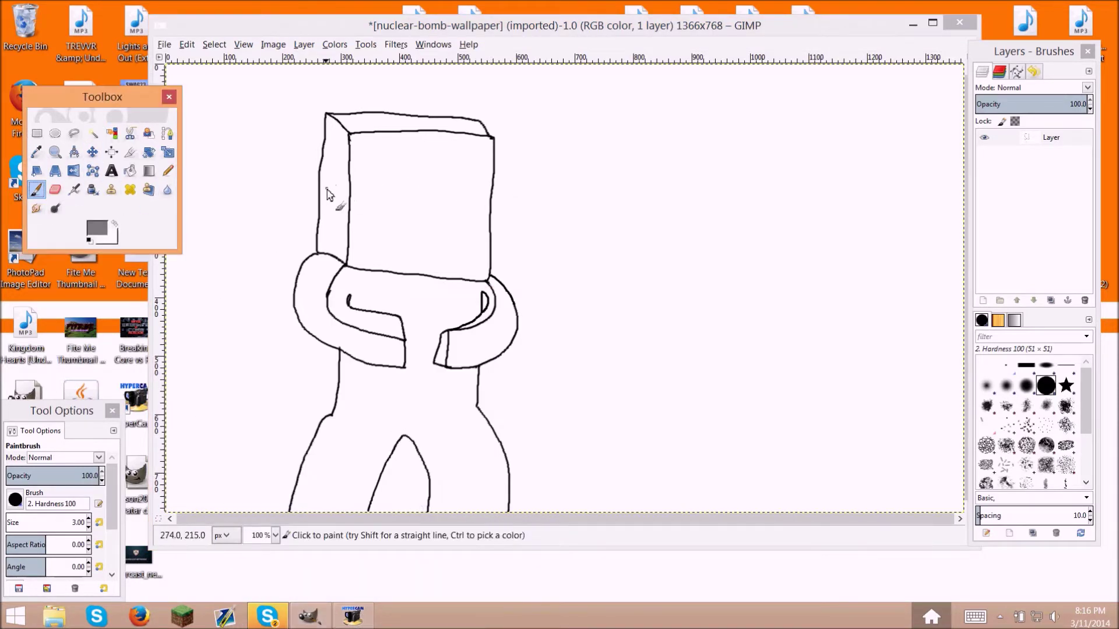
left_click_drag(322, 202, 338, 201)
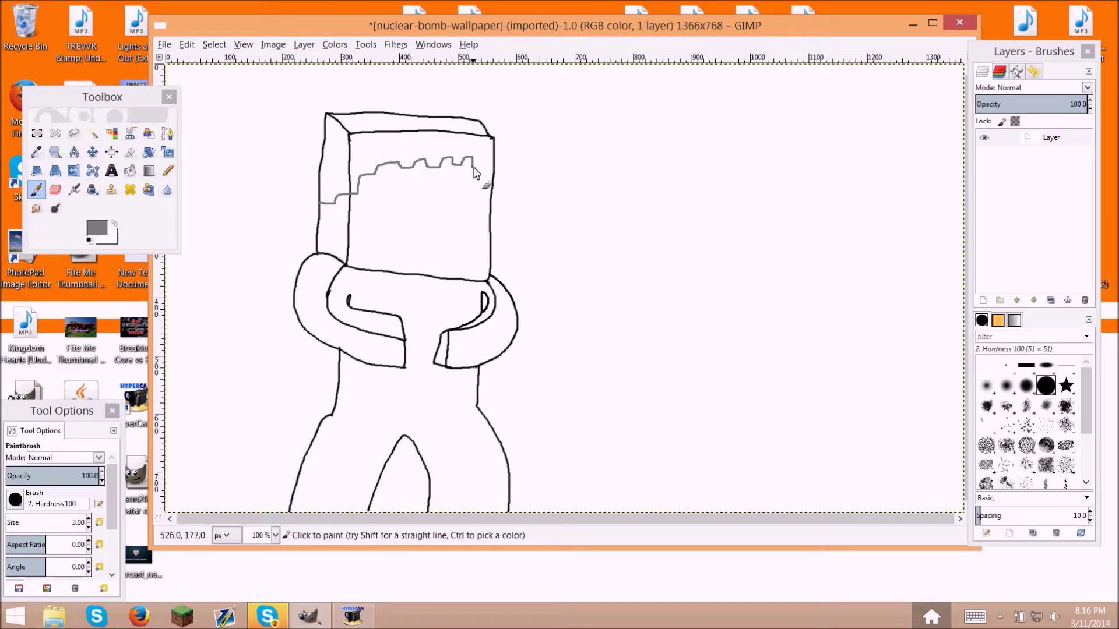
key("ctrl+z")
key("ctrl+z")
Step: Draw a gray zigzag hairline across the head's side and front, and add black eyebrows and segmented rectangular eyes beneath it
mouse_move(320, 203)
left_mouse_down()
mouse_move(361, 179)
mouse_move(492, 184)
left_mouse_up()
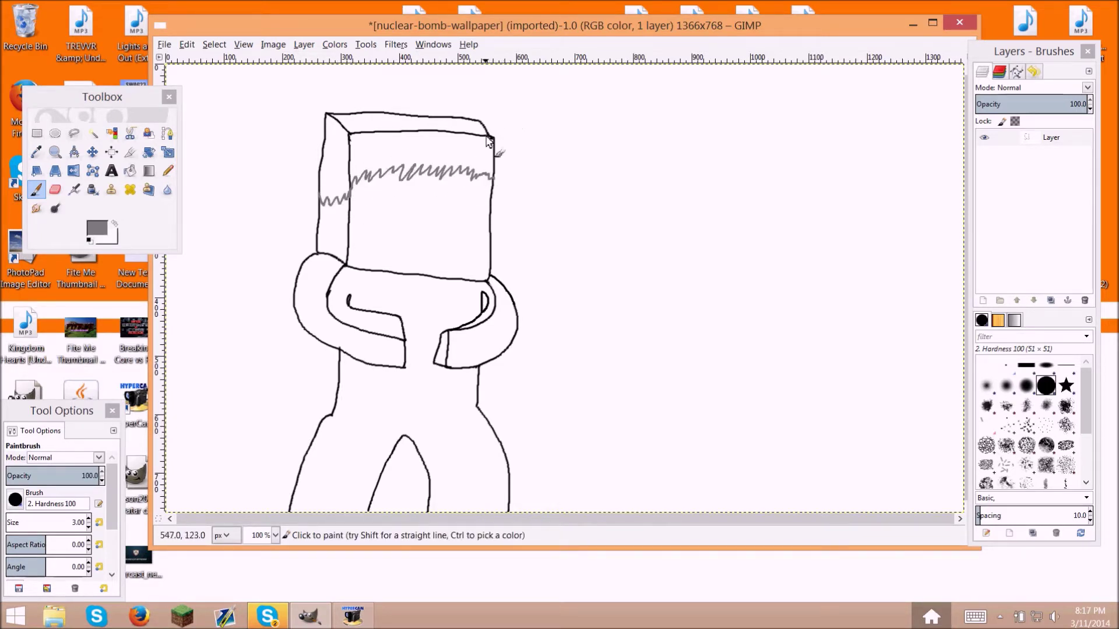
left_click(96, 227)
left_click(274, 434)
left_click(408, 493)
mouse_move(370, 199)
left_mouse_down()
mouse_move(406, 203)
mouse_move(377, 212)
mouse_move(455, 216)
left_mouse_up()
key("ctrl+z")
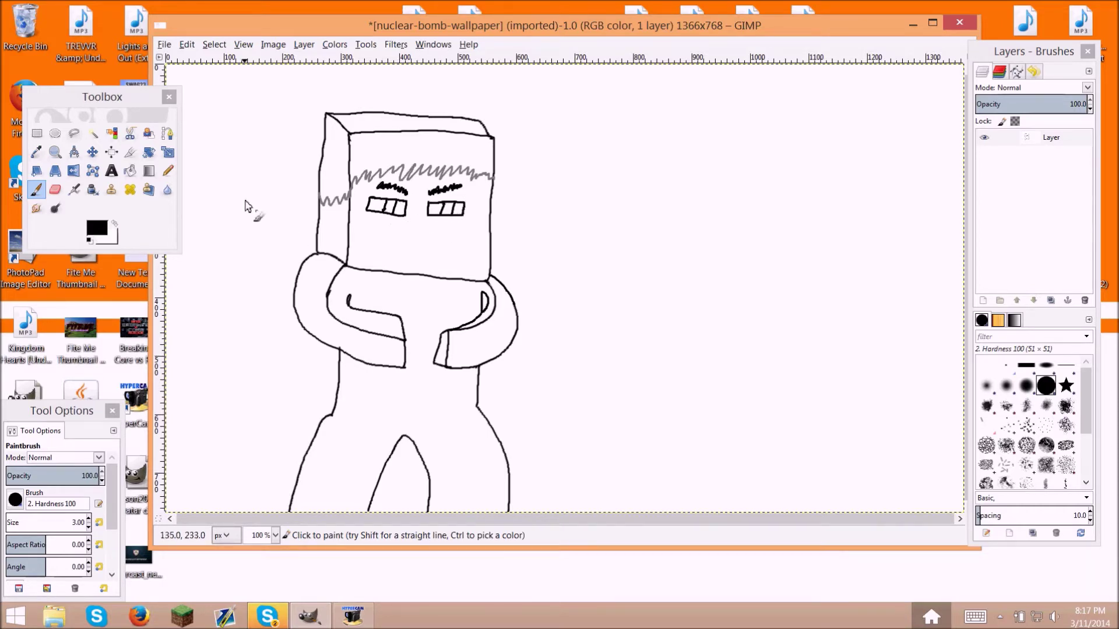
Step: Fill the middle section of the left-hand eye solid black to form its pupil
left_click(92, 133)
left_click(214, 45)
left_click(87, 208)
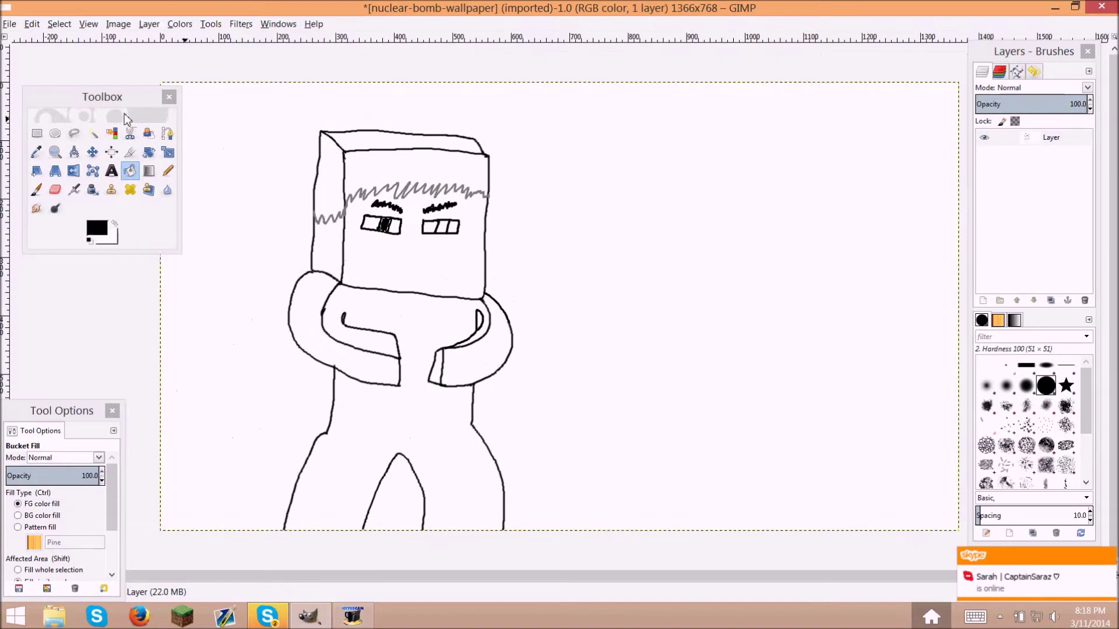
key("m")
key("alt+s")
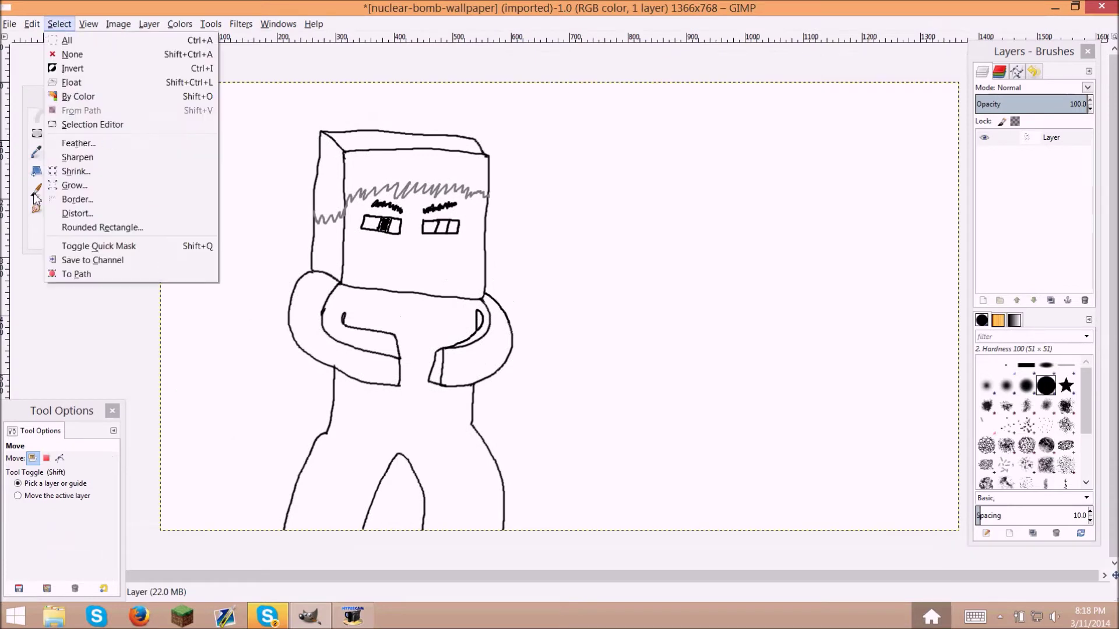
left_click(36, 190)
left_click_drag(389, 220, 375, 230)
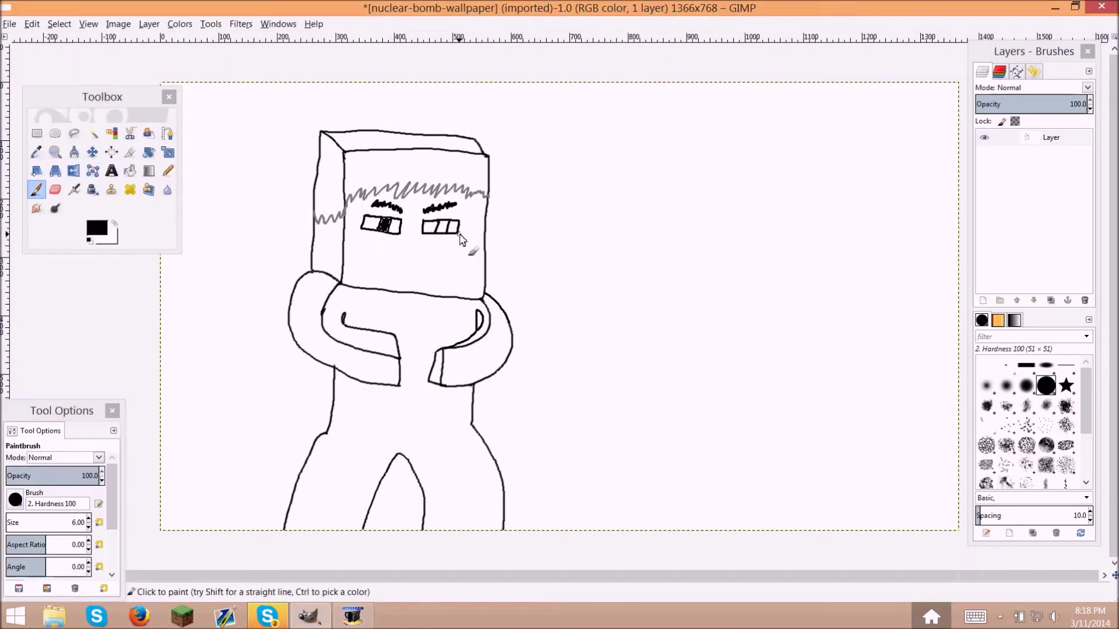
left_click(93, 133)
left_click(59, 23)
left_click(133, 216)
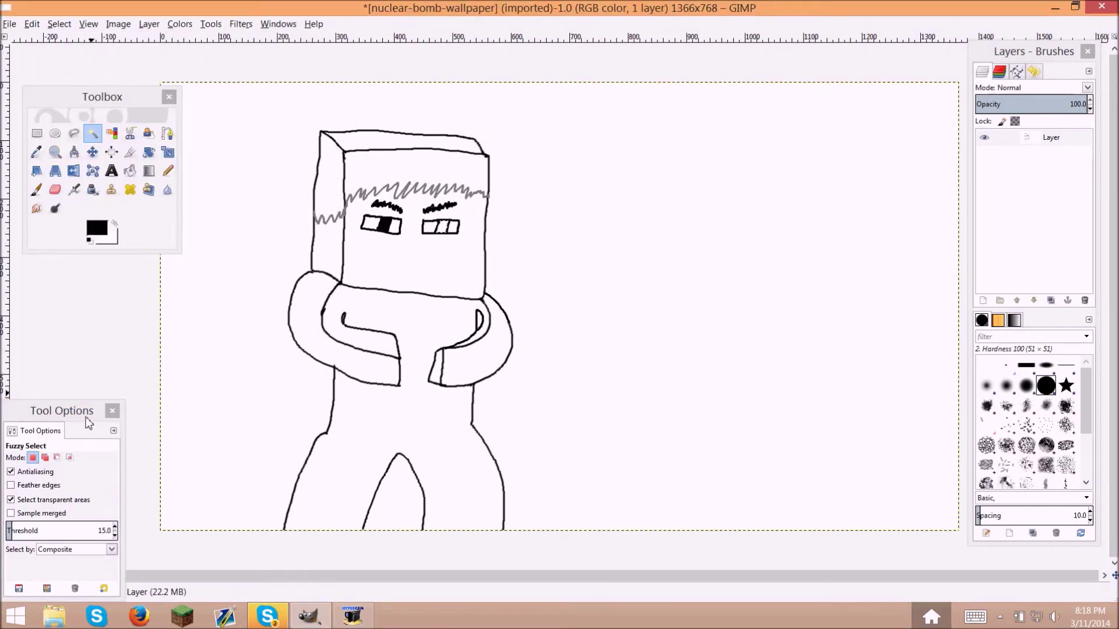
Step: Paint the middle section of the right-hand eye solid black with the Paintbrush at size 10
key("p")
left_click_drag(437, 225, 453, 229)
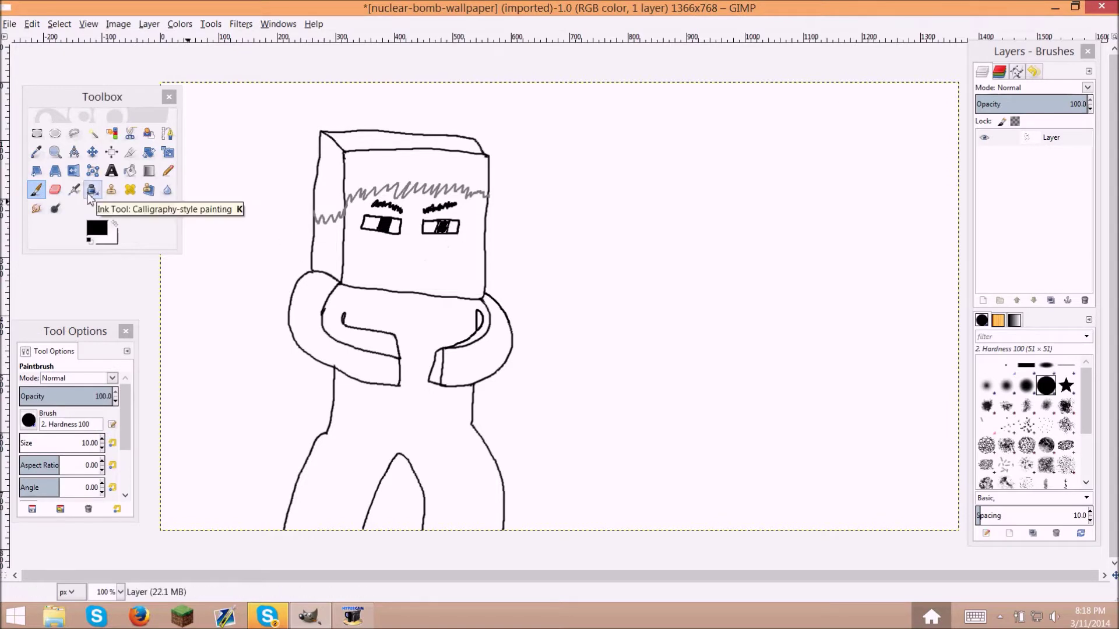
left_click(92, 133)
Step: Draw a small open D-shaped mouth in black at brush size 3 and outline the tongue inside it at size 1
key("p")
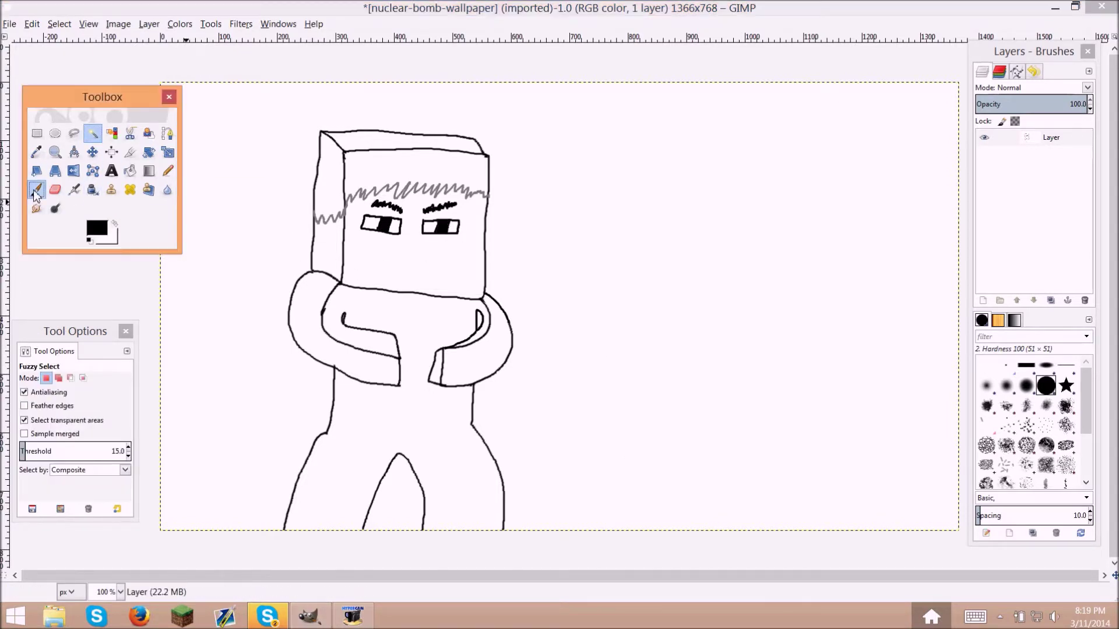
left_click(102, 447)
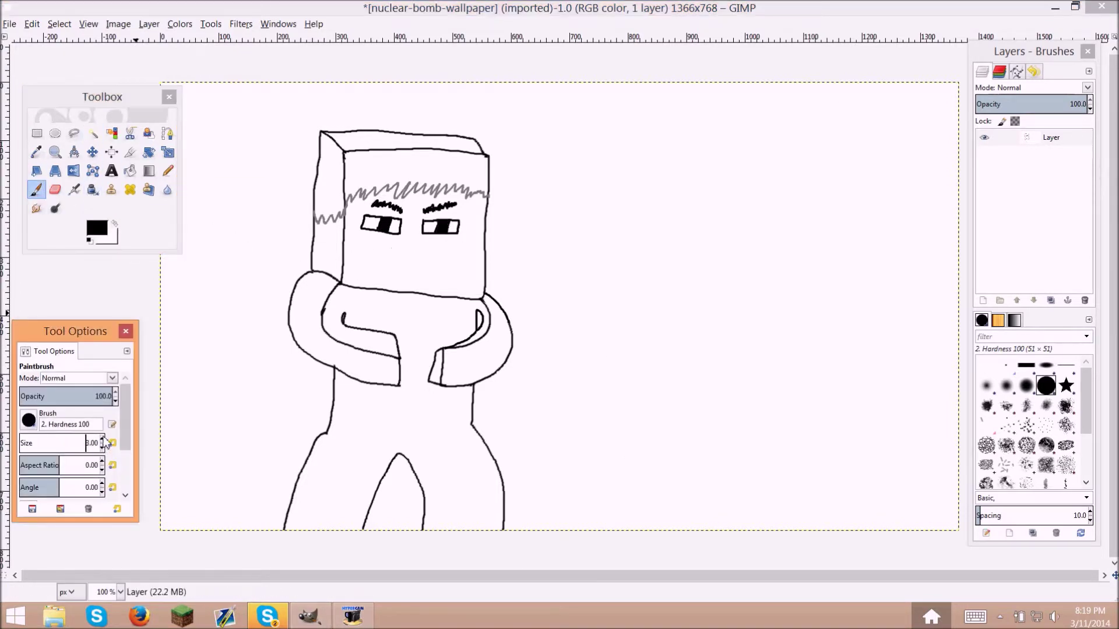
left_click_drag(410, 269, 424, 264)
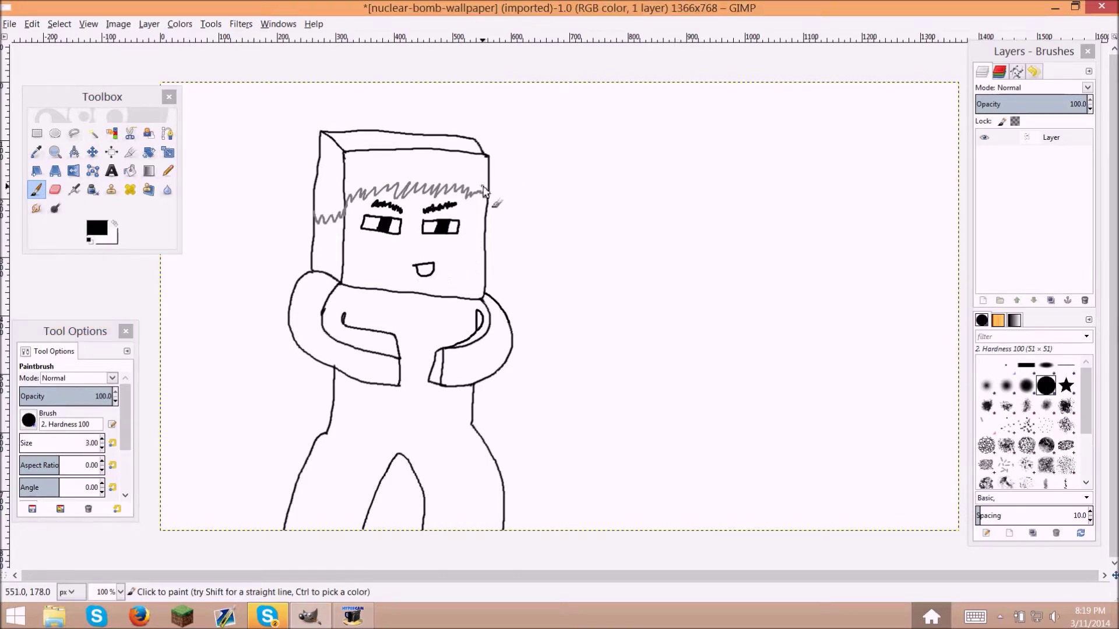
left_click(103, 447)
left_click(103, 447)
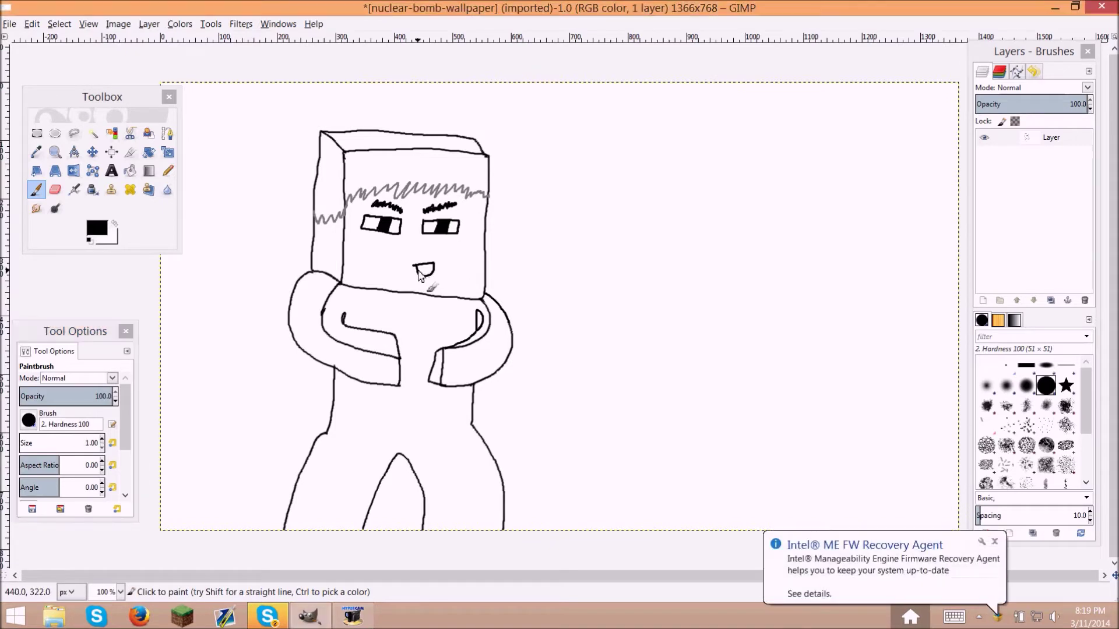
Step: Select the tongue area inside the mouth with Fuzzy Select and paint it reddish pink
left_click(93, 134)
left_click(59, 24)
left_click(97, 228)
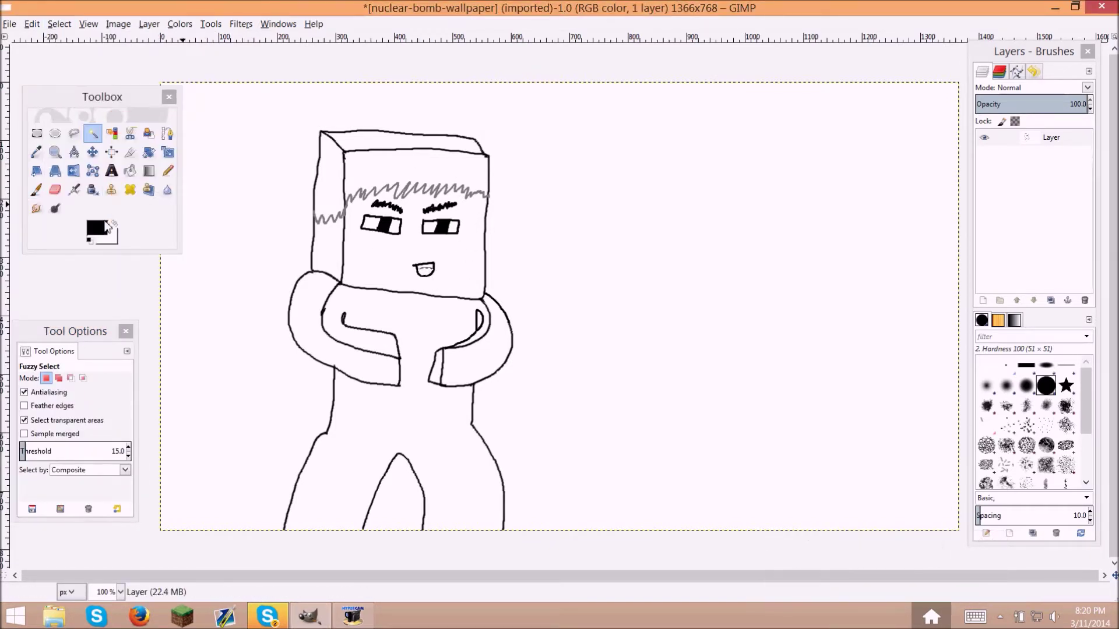
left_click(97, 228)
left_click_drag(386, 376, 434, 376)
left_click_drag(386, 410, 417, 412)
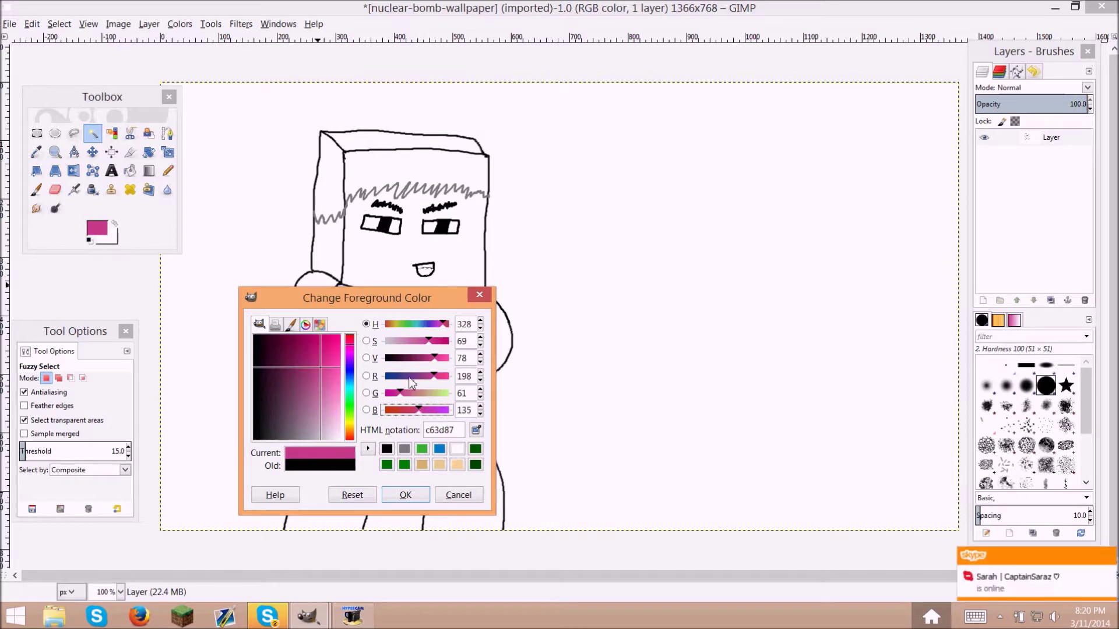
left_click(406, 495)
left_click(130, 170)
left_click(36, 190)
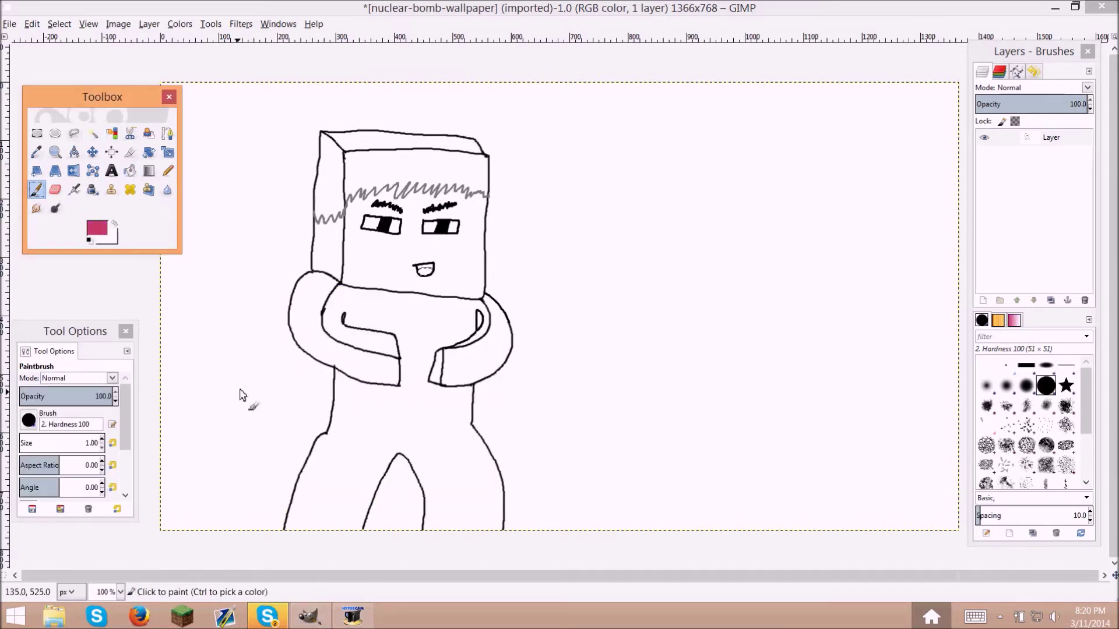
left_click(424, 270)
Step: Reset the foreground colour to black and draw a thin centre line down the tongue at brush size 1
left_click(93, 134)
left_click(37, 190)
left_click(23, 440)
left_click(96, 228)
left_click(89, 241)
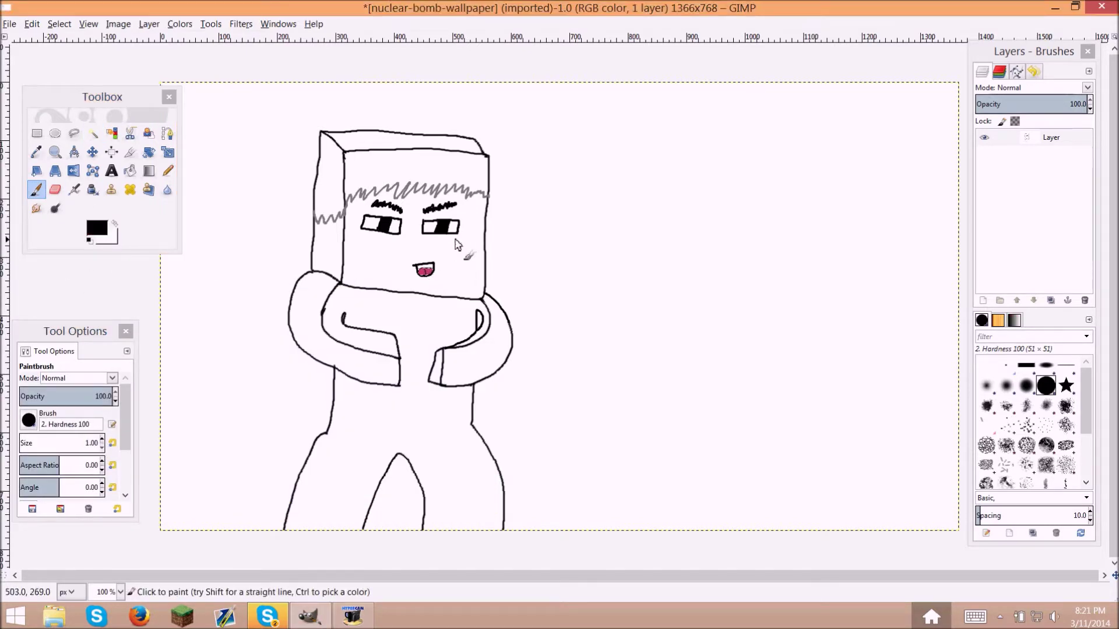
left_click(92, 134)
key("p")
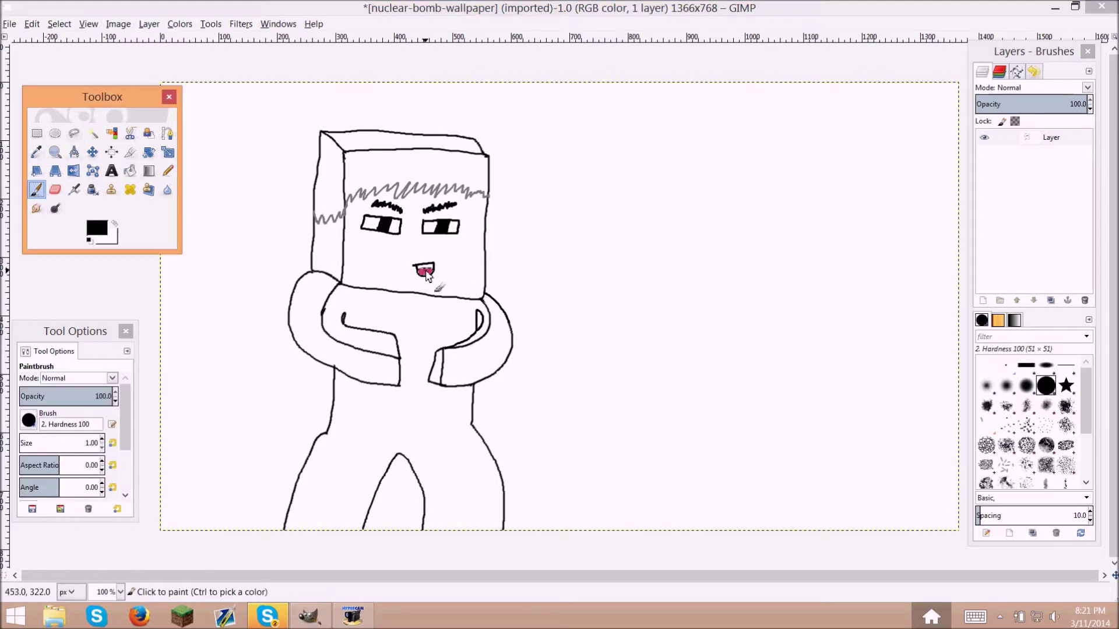
Step: Select the mouth area above the tongue with Fuzzy Select and paint it dark maroon at brush size 10
key("u")
left_click(59, 23)
left_click(96, 228)
left_click(97, 229)
left_click(428, 359)
left_click_drag(429, 359, 415, 359)
left_click(405, 495)
key("p")
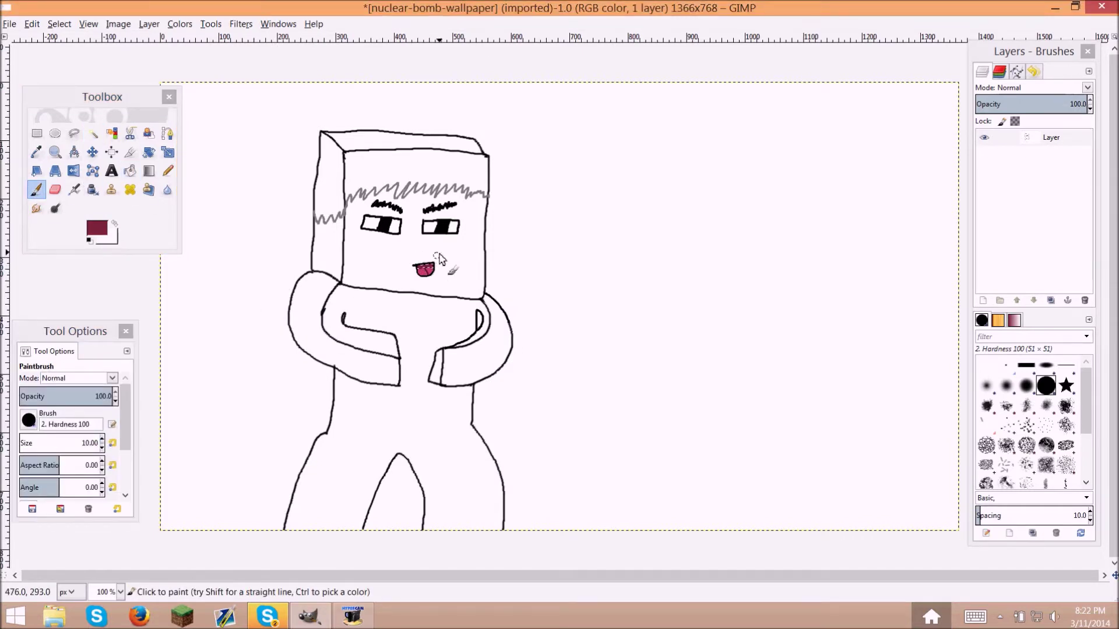
Step: Select the hair area on the head's front with Fuzzy Select and set gray foreground and darker gray background colours for a gradient
key("u")
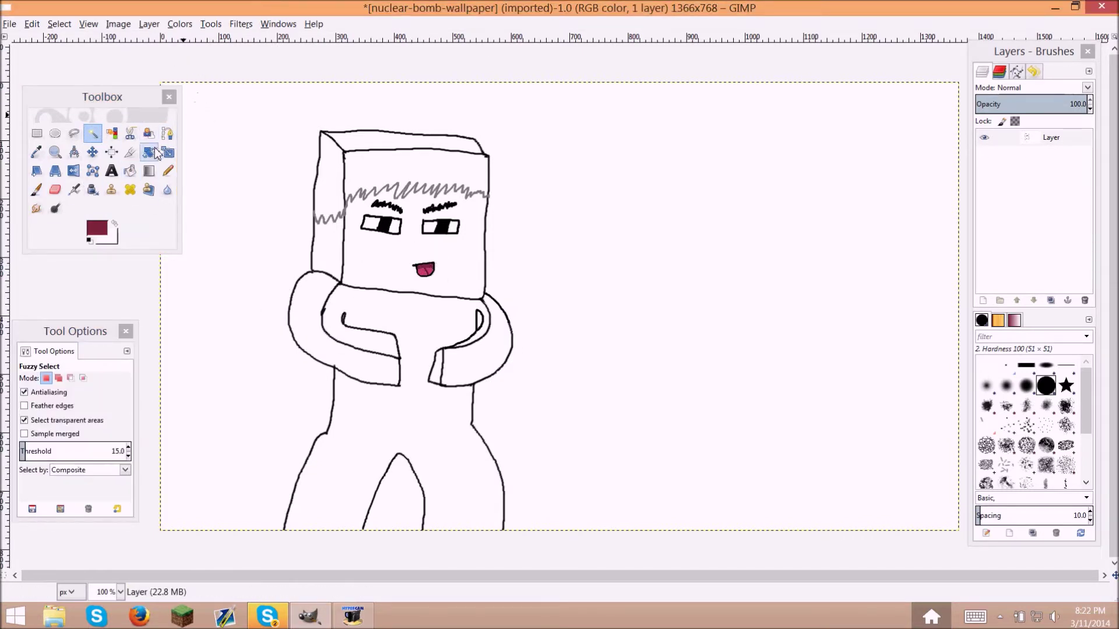
left_click(59, 23)
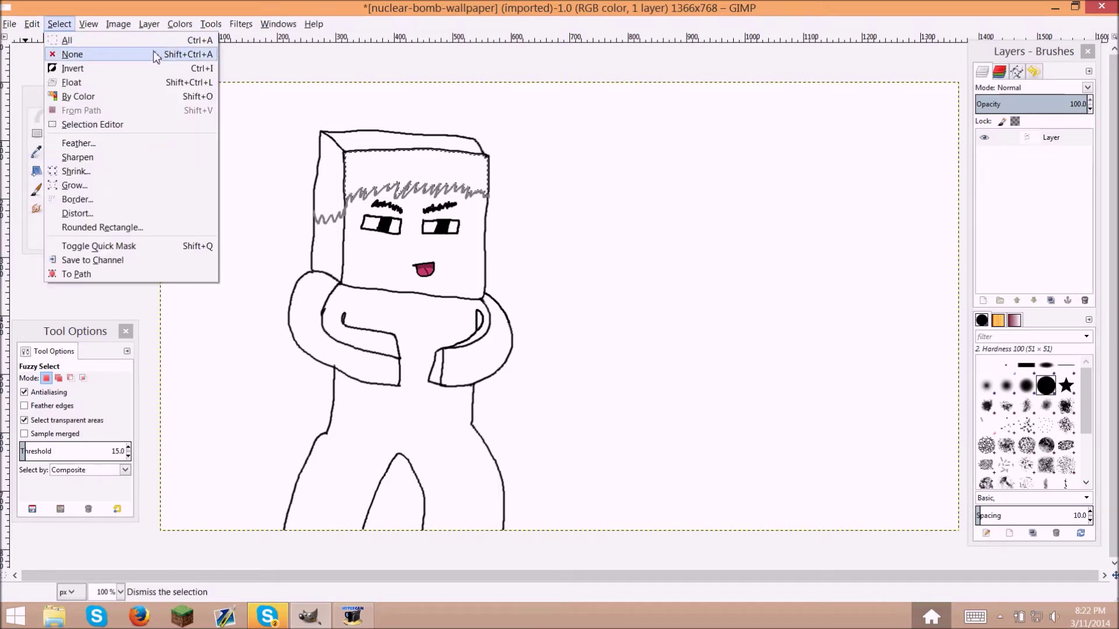
left_click(135, 90)
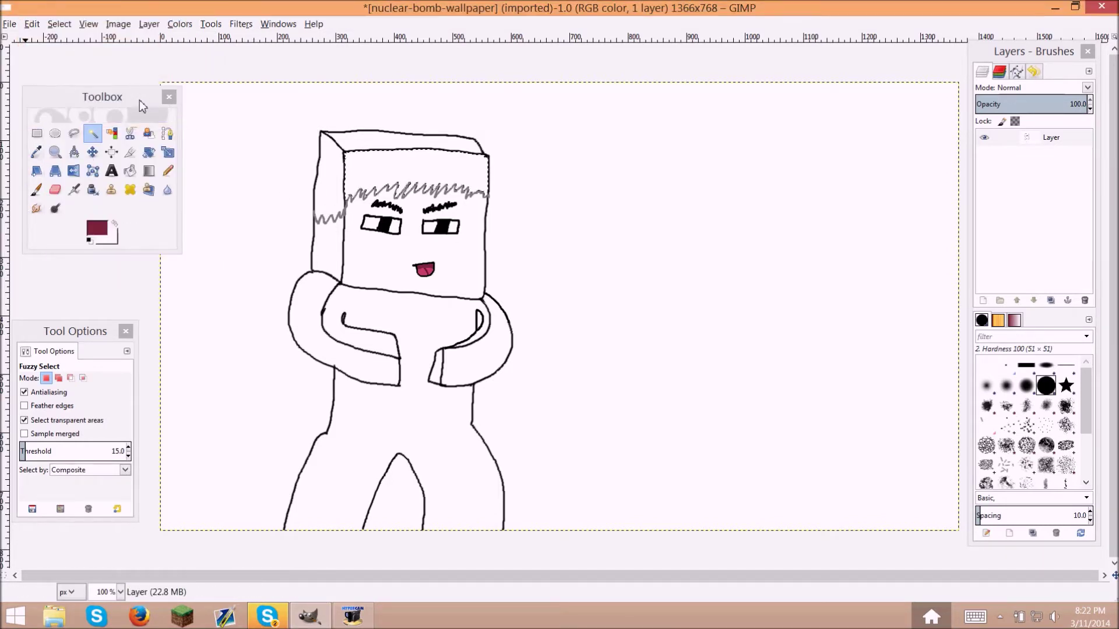
left_click(149, 171)
left_click(96, 228)
left_click(440, 448)
left_click(111, 240)
left_click_drag(431, 366, 401, 358)
left_click(406, 495)
Step: Fill the selected front hair area with a vertical gray gradient and clear the selection
left_click_drag(393, 195, 393, 174)
left_click(396, 167)
key("m")
key("shift+ctrl+a")
Step: Set the Paintbrush size to 2 and the foreground colour to gray 7b7b7b for working on the hair
left_click(93, 134)
left_click(89, 23)
mouse_move(220, 72)
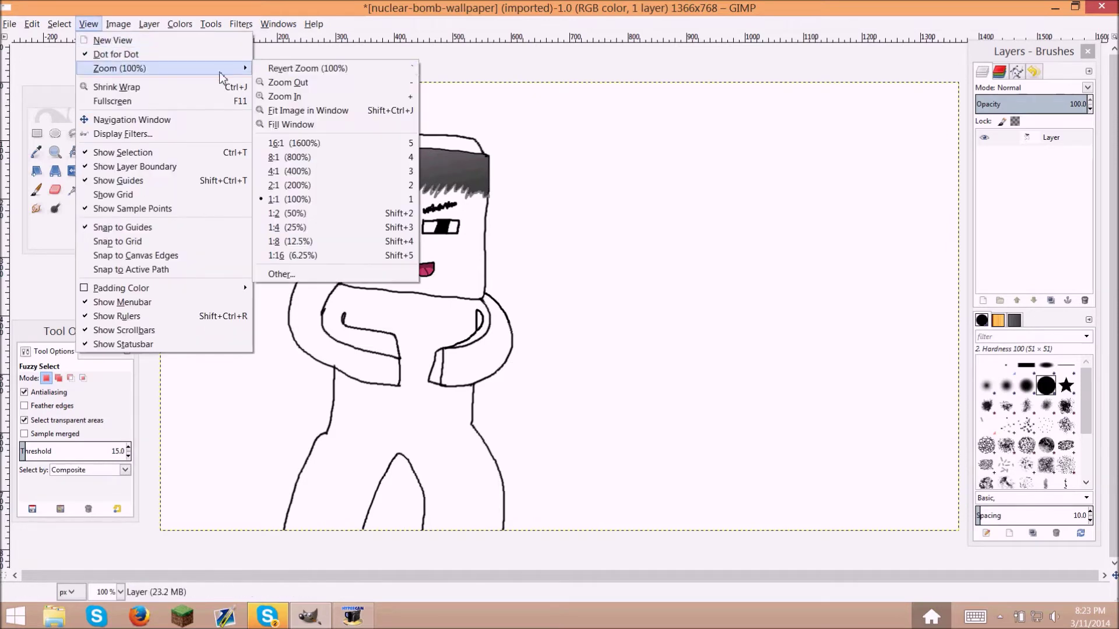
left_click(288, 170)
left_click_drag(1113, 326, 1113, 215)
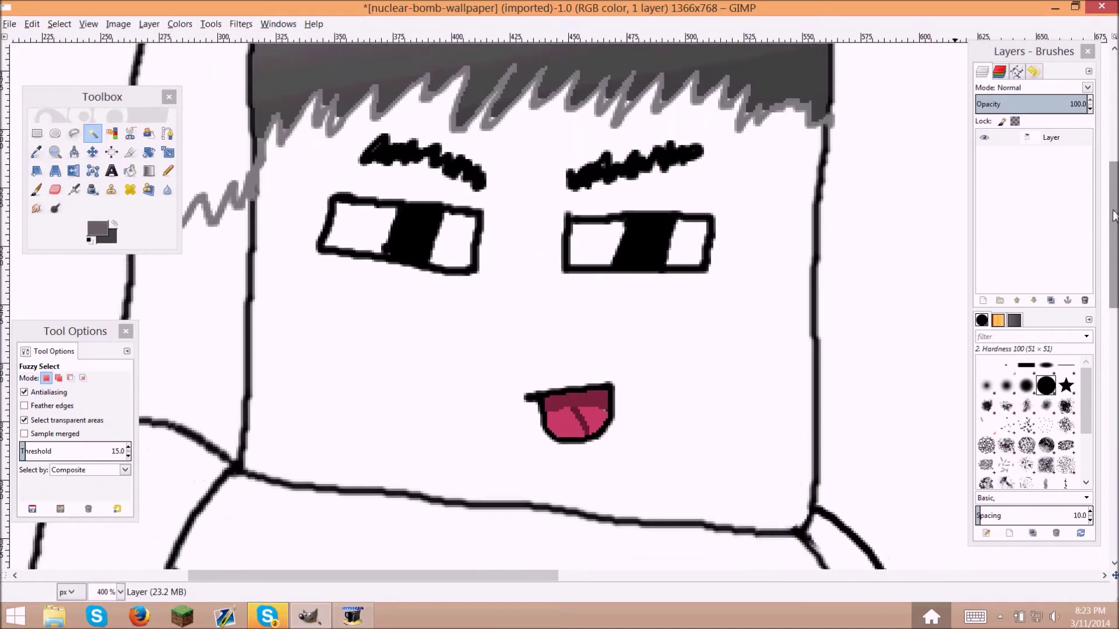
left_click(36, 189)
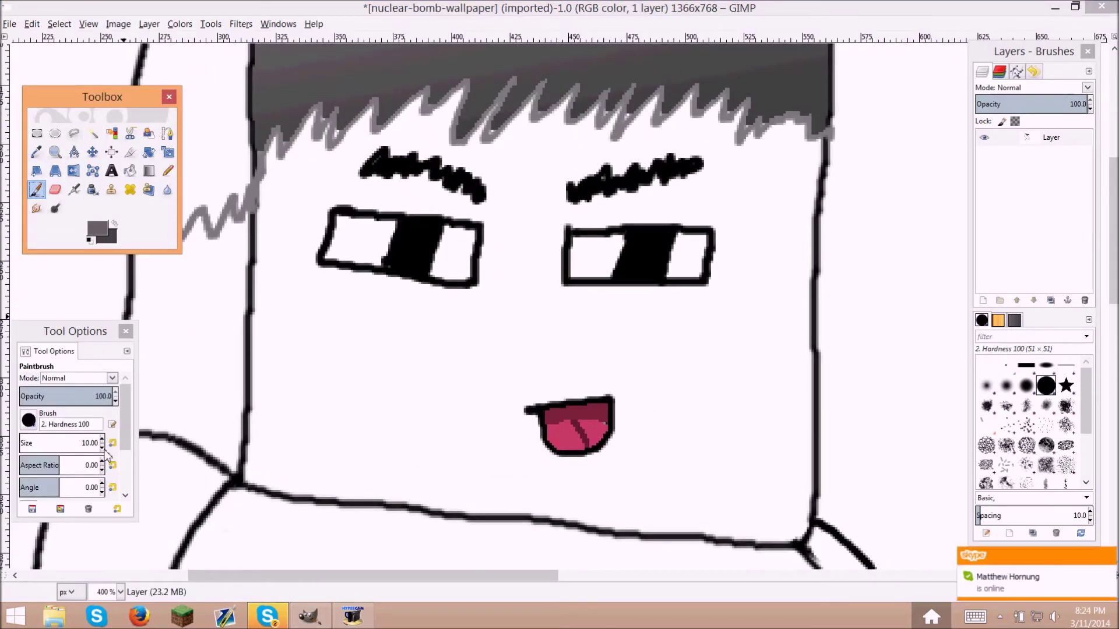
double_click(88, 443)
type("2")
left_click(105, 229)
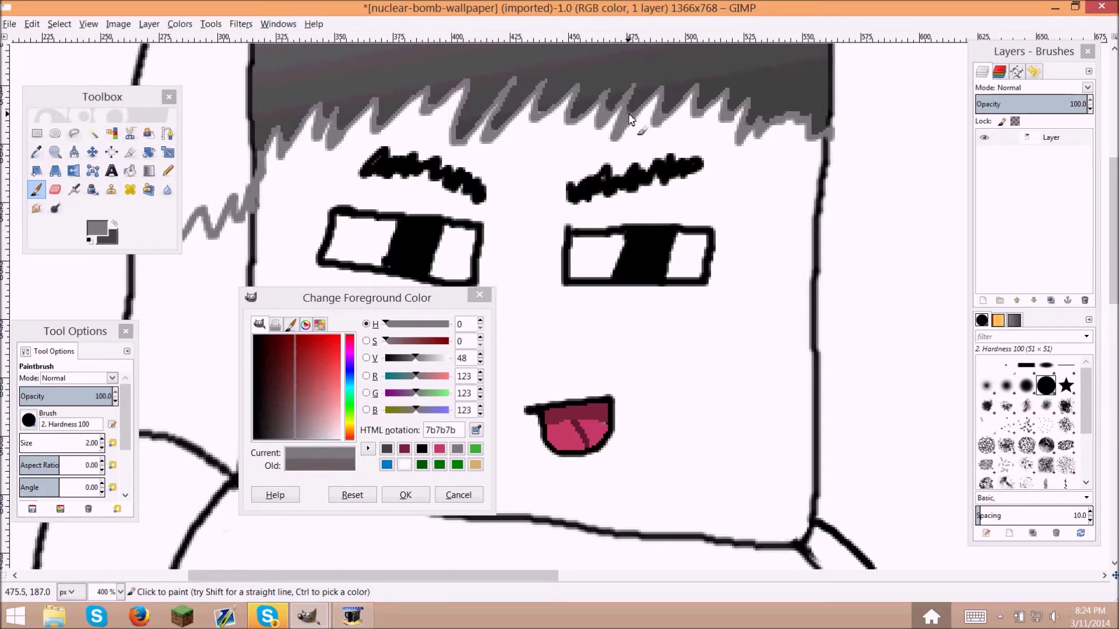
scroll(658, 148, "up", 3)
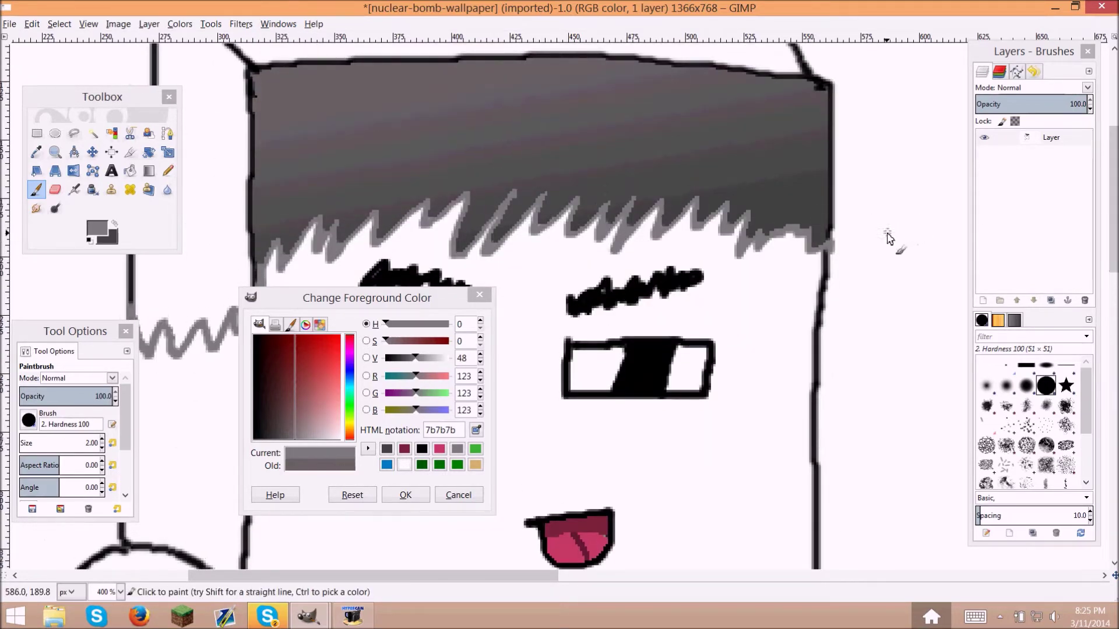
Step: Select the hair areas on the head's top and side with Fuzzy Select and grow the selection
key("u")
scroll(849, 95, "up", 1)
left_click(849, 95)
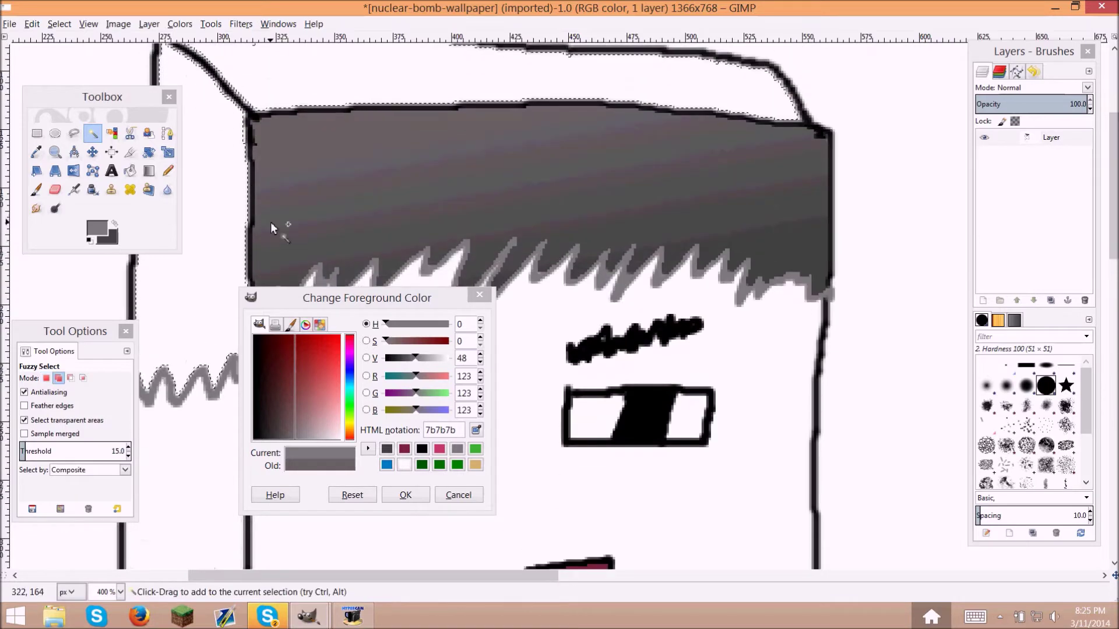
left_click(89, 24)
left_click(82, 185)
left_click(125, 128)
left_click(119, 250)
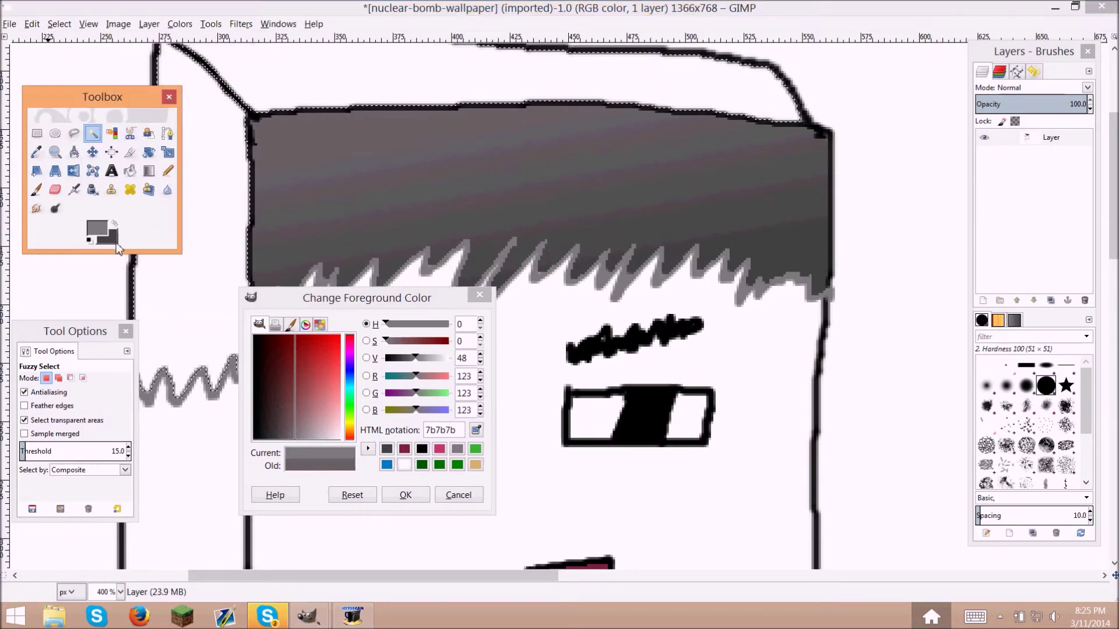
Step: Set the foreground colour to dark gray 444444 and the background colour to black
left_click(387, 449)
left_click(108, 237)
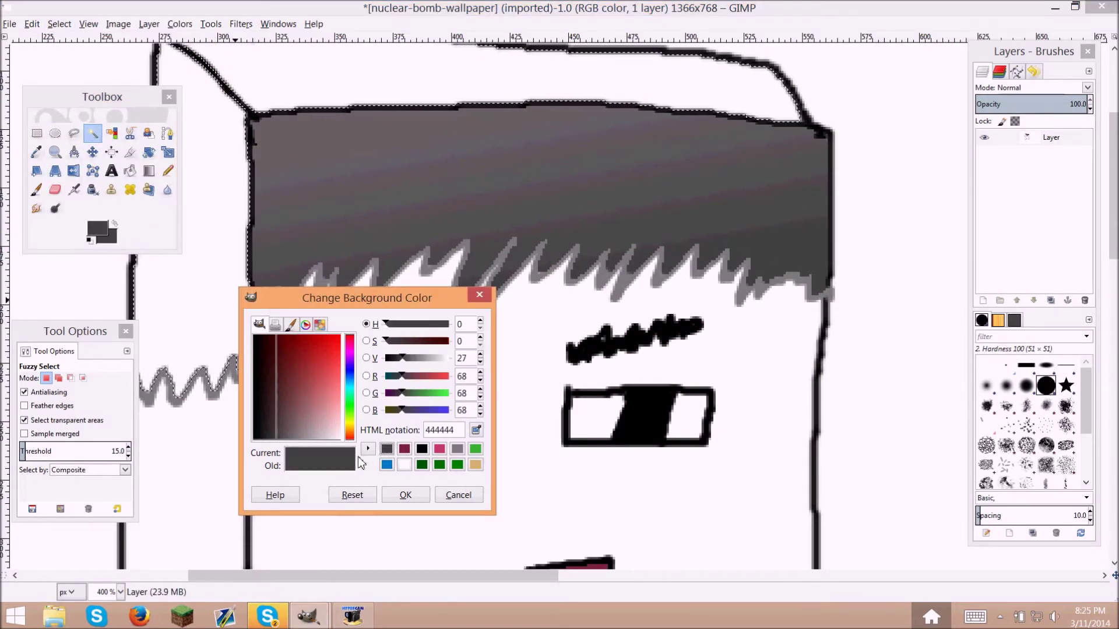
left_click(422, 449)
left_click(406, 495)
Step: Fill the selected top and side hair with a linear dark gray to black gradient and clear the selection
left_click(147, 171)
left_click_drag(223, 107, 246, 183)
left_click_drag(225, 83, 211, 67)
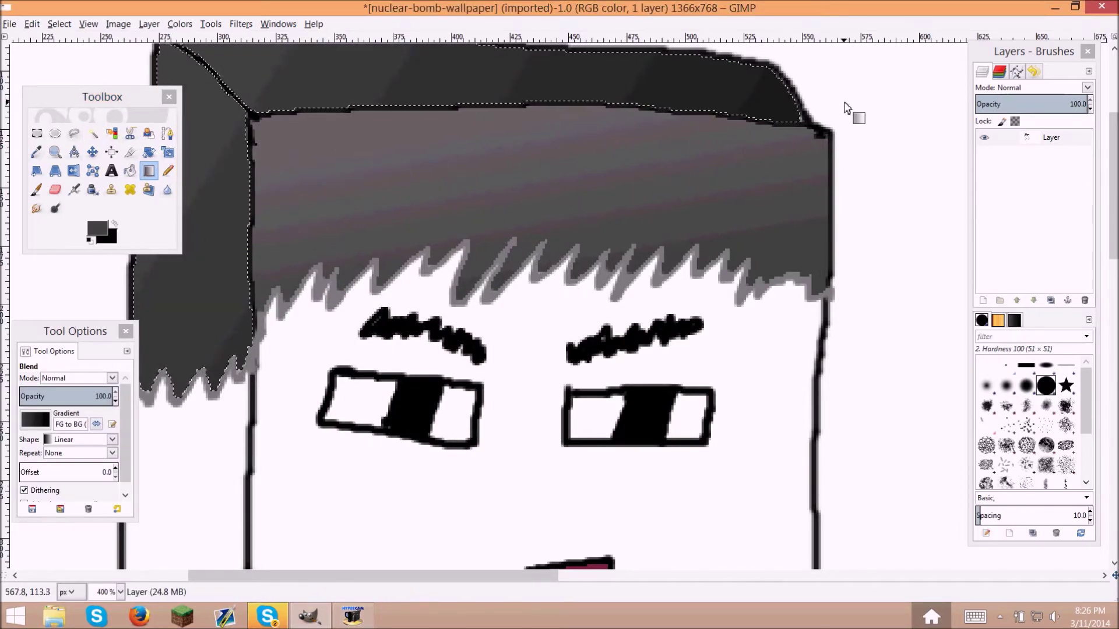
scroll(195, 175, "up", 5)
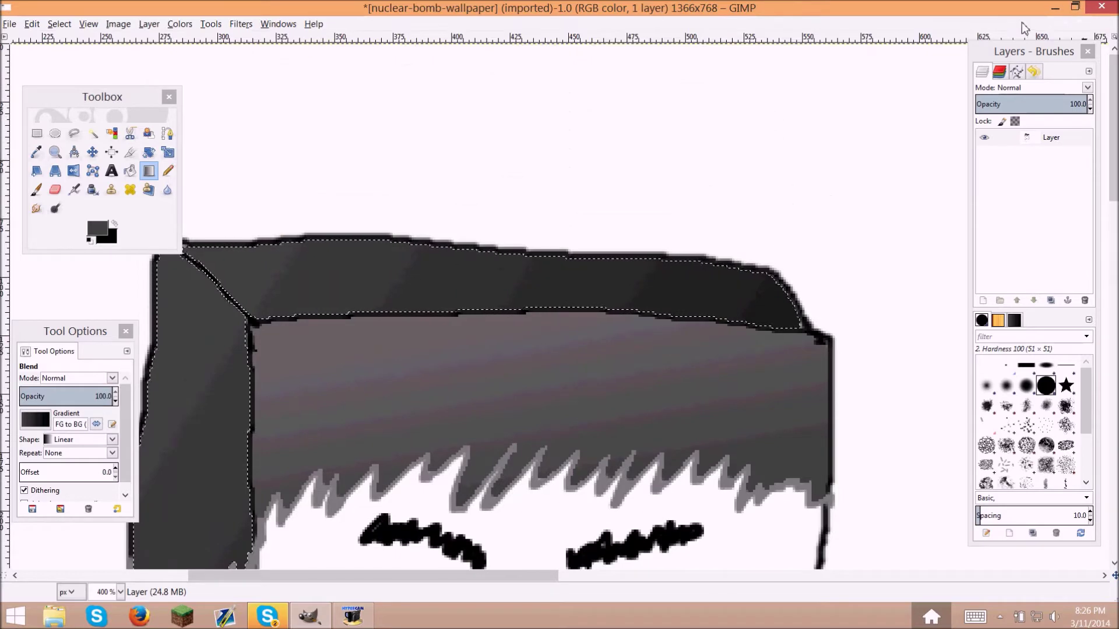
left_click(88, 24)
mouse_move(286, 70)
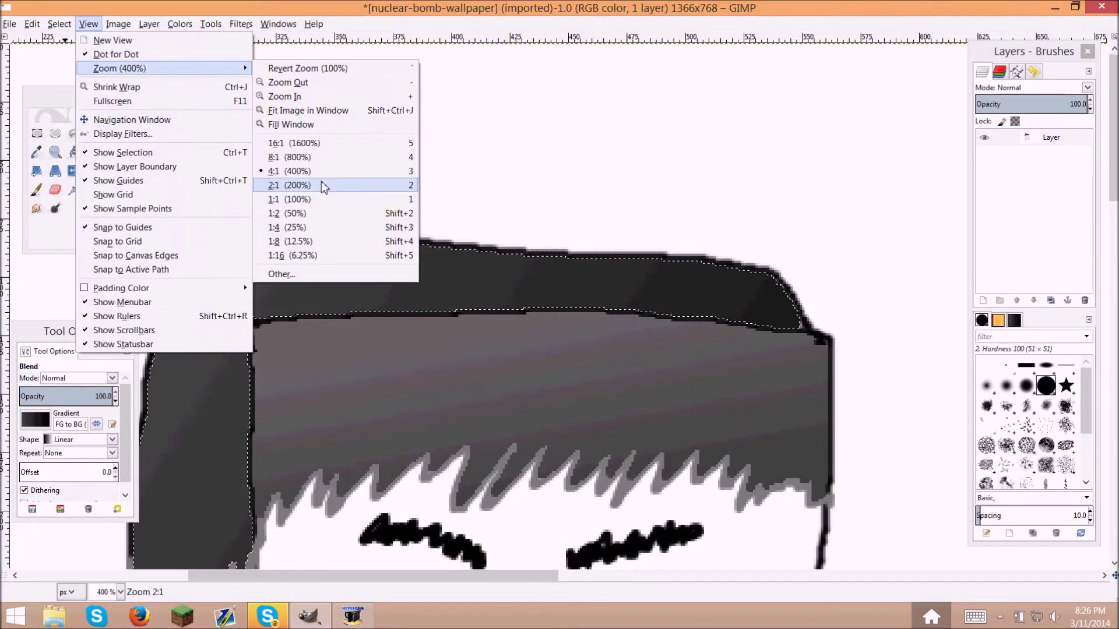
left_click(362, 190)
key("u")
key("ctrl+shift+a")
Step: Make black the foreground colour and redraw the head's edge lines around the hair at brush size 2
key("x")
key("p")
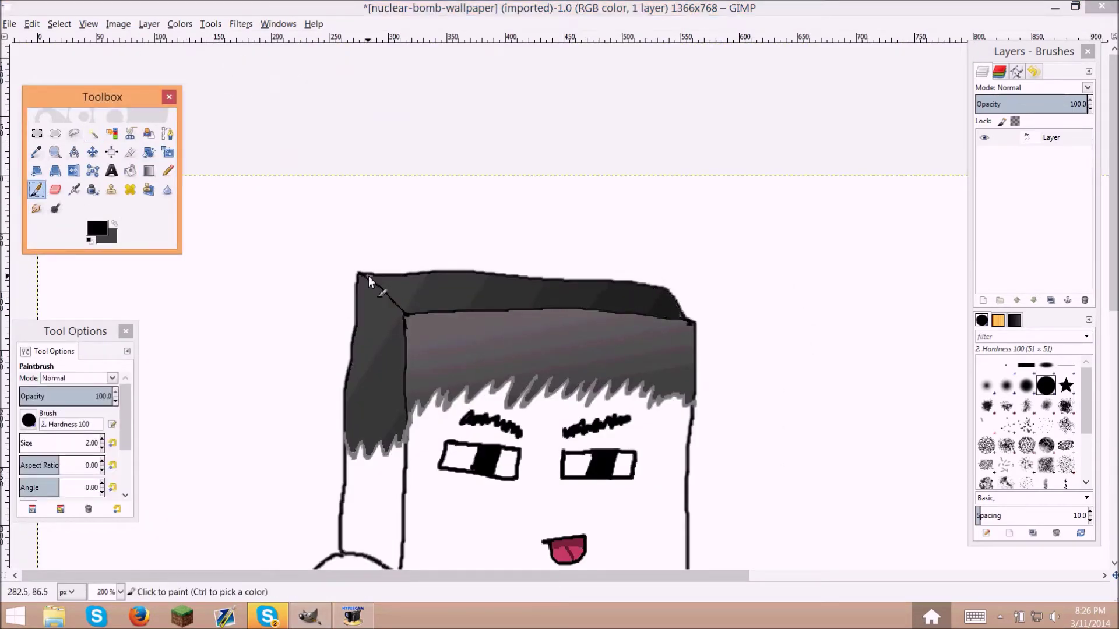
left_click(371, 275)
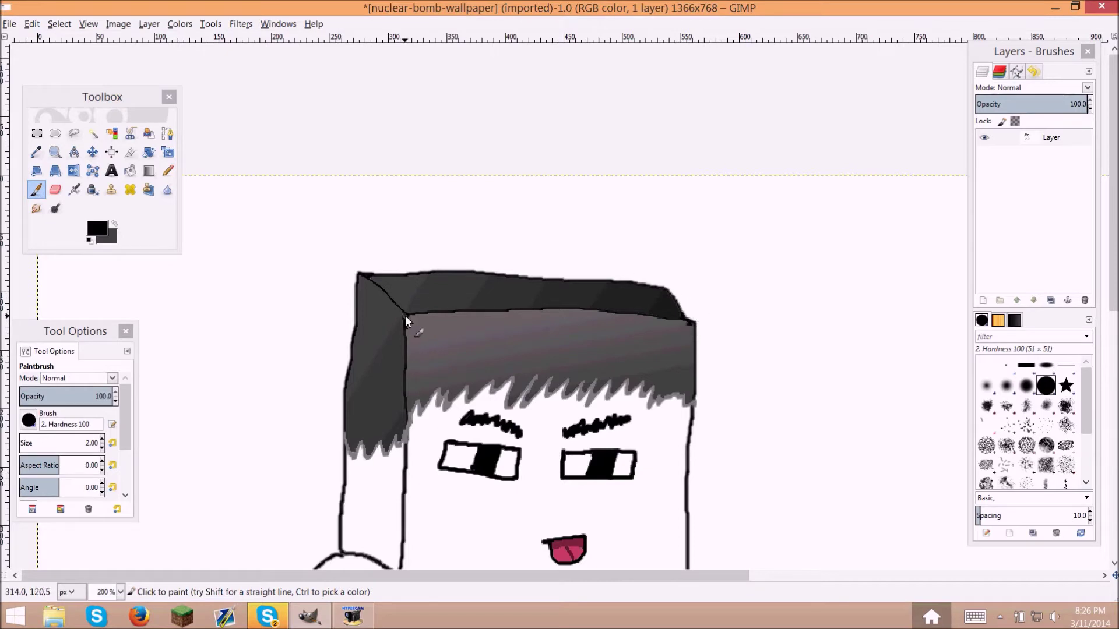
left_click(410, 460, "shift")
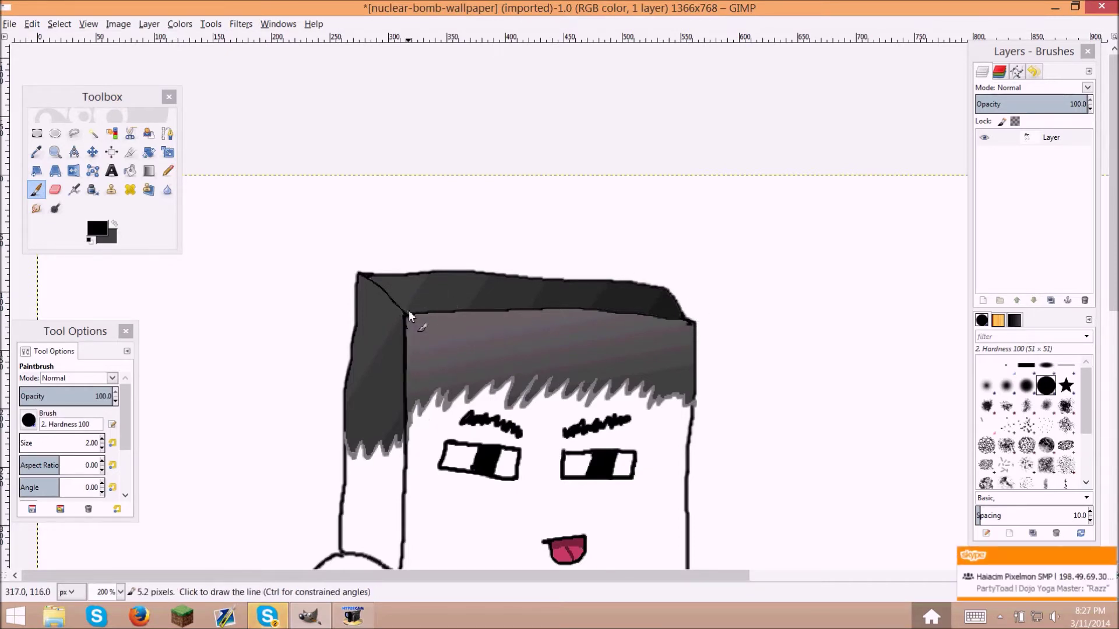
left_click(358, 272)
left_click(669, 281, "shift")
Step: Select the front of the face with Fuzzy Select and grow the selection
left_click(88, 23)
mouse_move(116, 64)
left_click(338, 186)
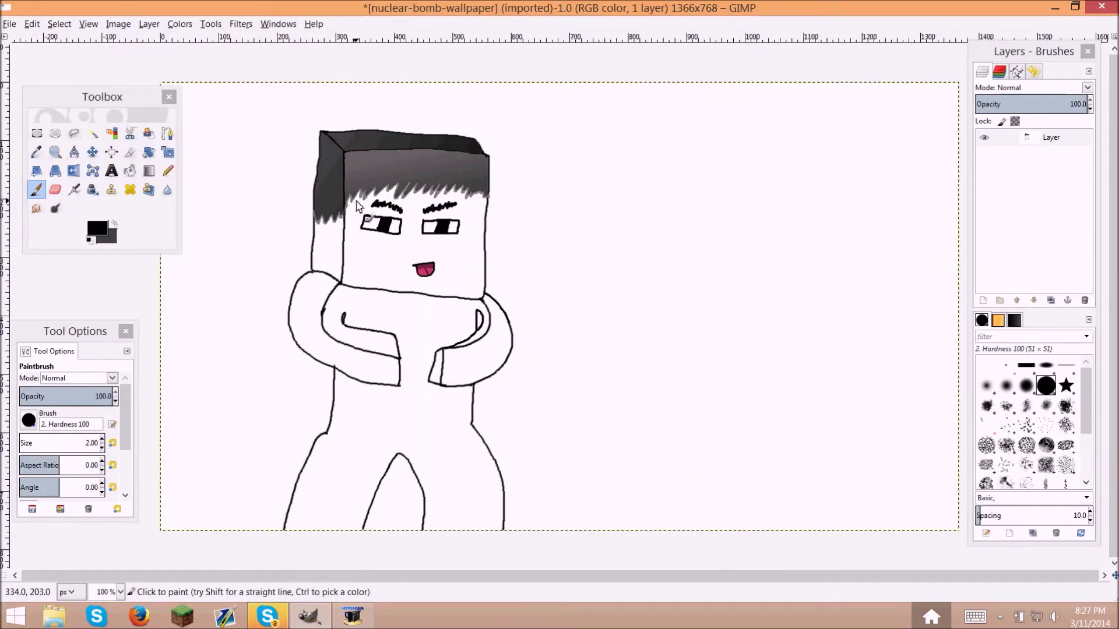
left_click(92, 133)
left_click(408, 251)
left_click(59, 23)
left_click(82, 189)
left_click(213, 197)
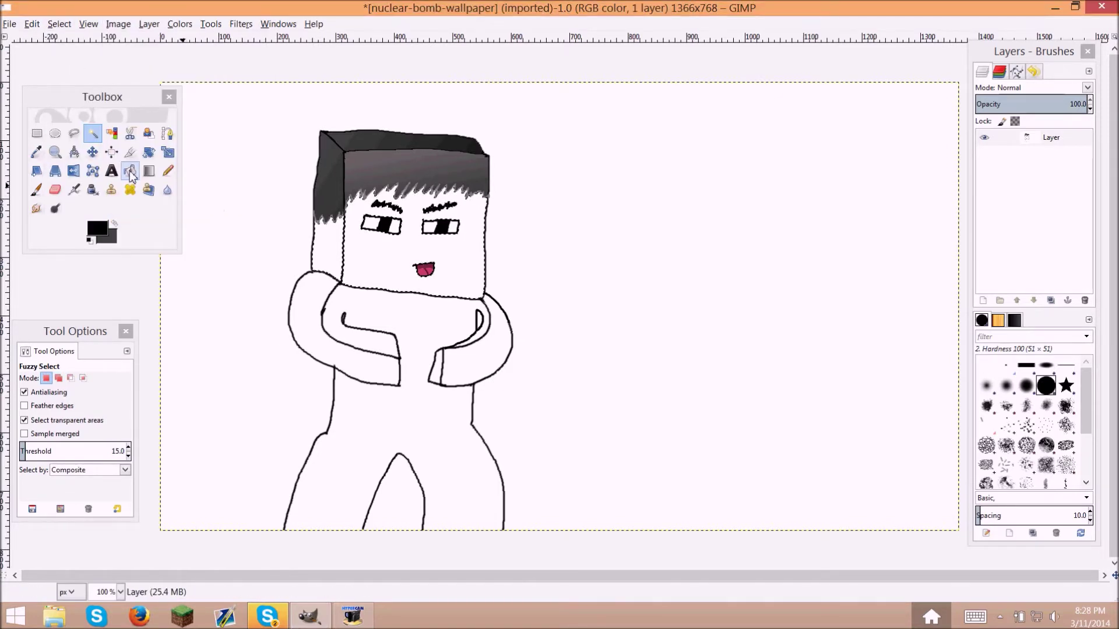
Step: Set a darker tan foreground colour, select the head's side below the hair and paint it with the Paintbrush
left_click(96, 228)
left_click(425, 492)
left_click(59, 23)
left_click(82, 188)
left_click(222, 220)
left_click(36, 190)
left_click_drag(326, 257, 324, 223)
Step: Select the front of the face with Fuzzy Select and set the foreground colour to a lighter tan
left_click(93, 133)
left_click(407, 256)
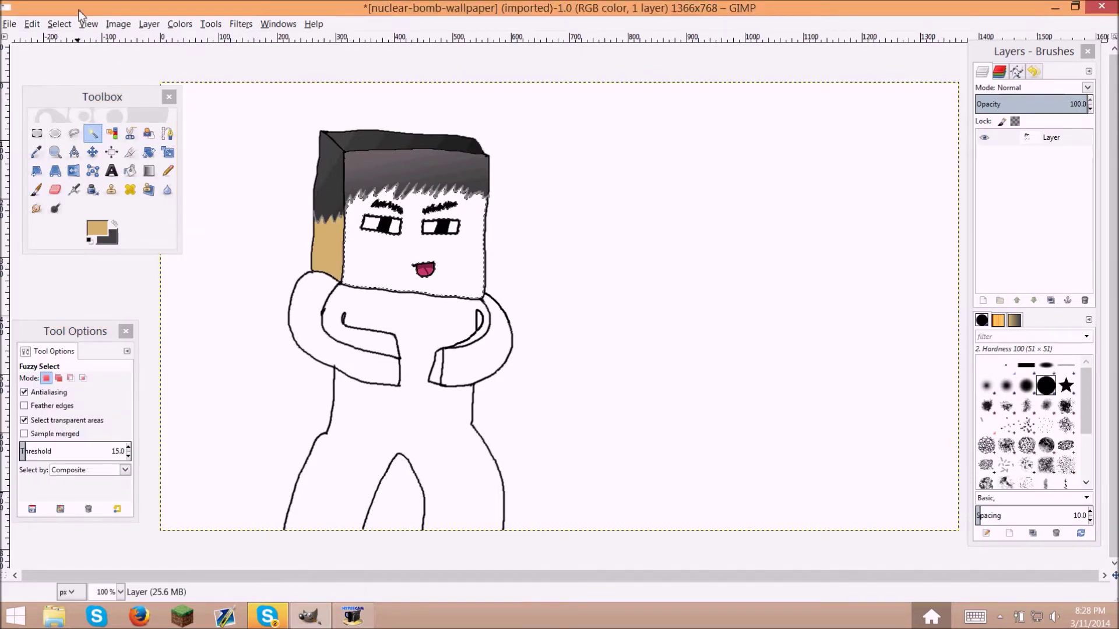
left_click(60, 24)
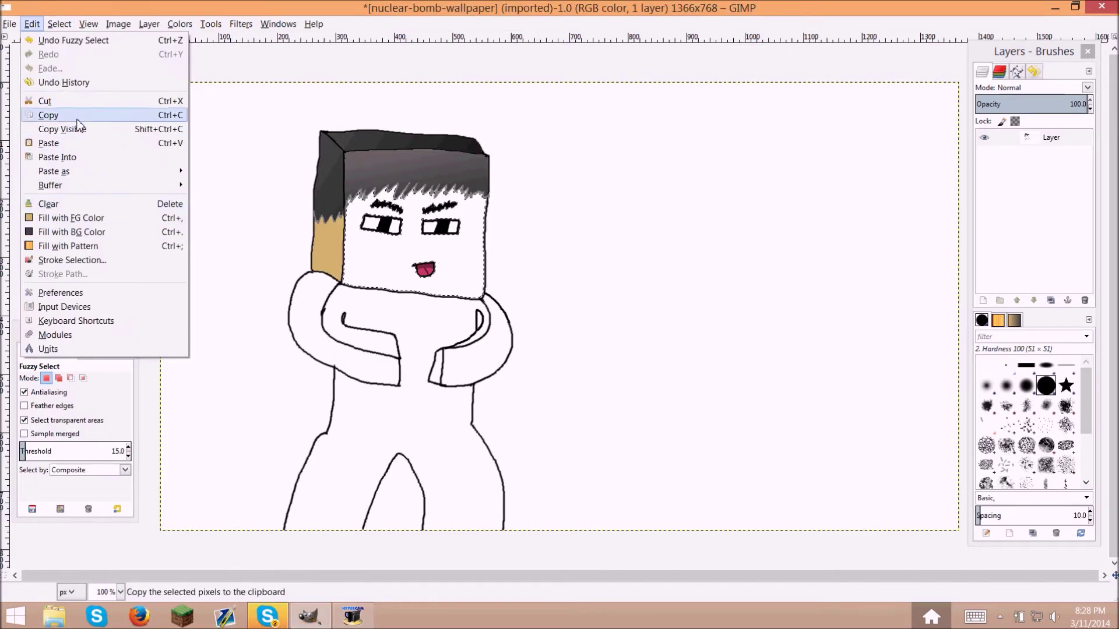
key("Escape")
left_click(97, 229)
left_click_drag(441, 383, 454, 383)
left_click(403, 495)
Step: Paint the selected face light tan at brush size 21 and clear the selection
left_click(36, 189)
mouse_move(350, 268)
left_mouse_down()
mouse_move(415, 183)
mouse_move(487, 237)
mouse_move(493, 274)
left_mouse_up()
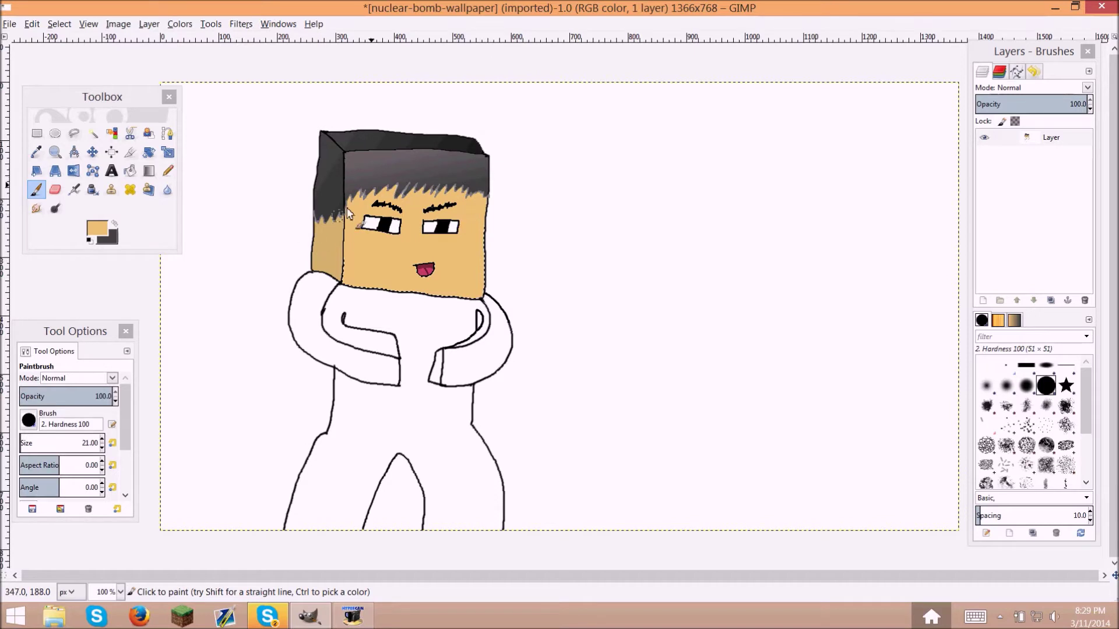
key("ctrl+shift+a")
Step: Set the foreground colour to black and the Paintbrush size to 3
left_click(93, 133)
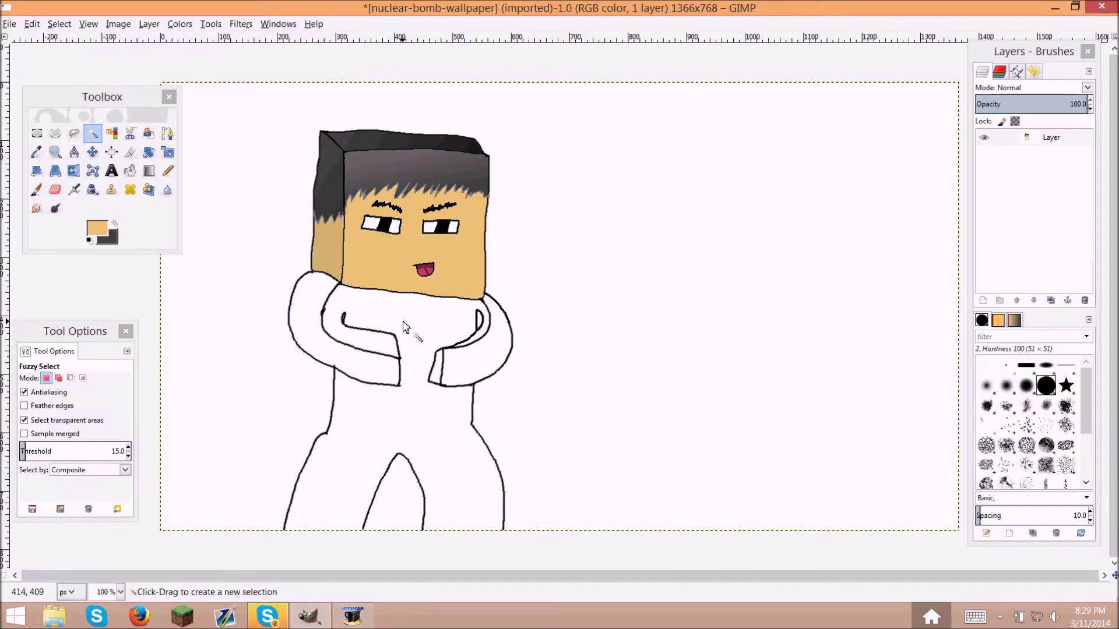
left_click(36, 190)
left_click(91, 443)
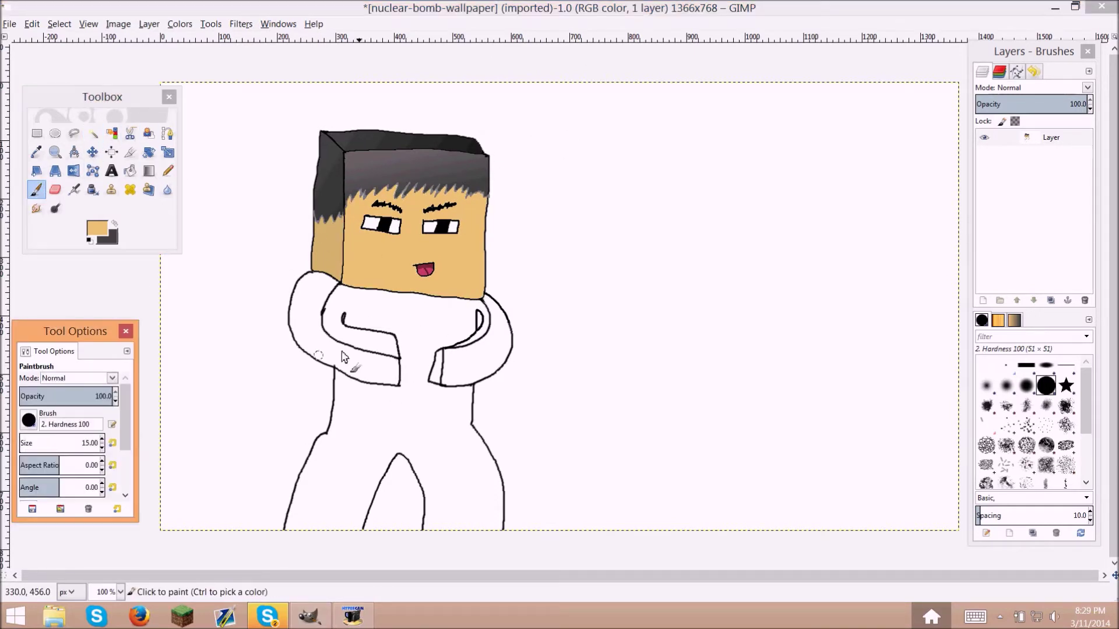
left_click(96, 229)
left_click(281, 366)
left_click(399, 492)
left_click_drag(400, 392, 407, 527)
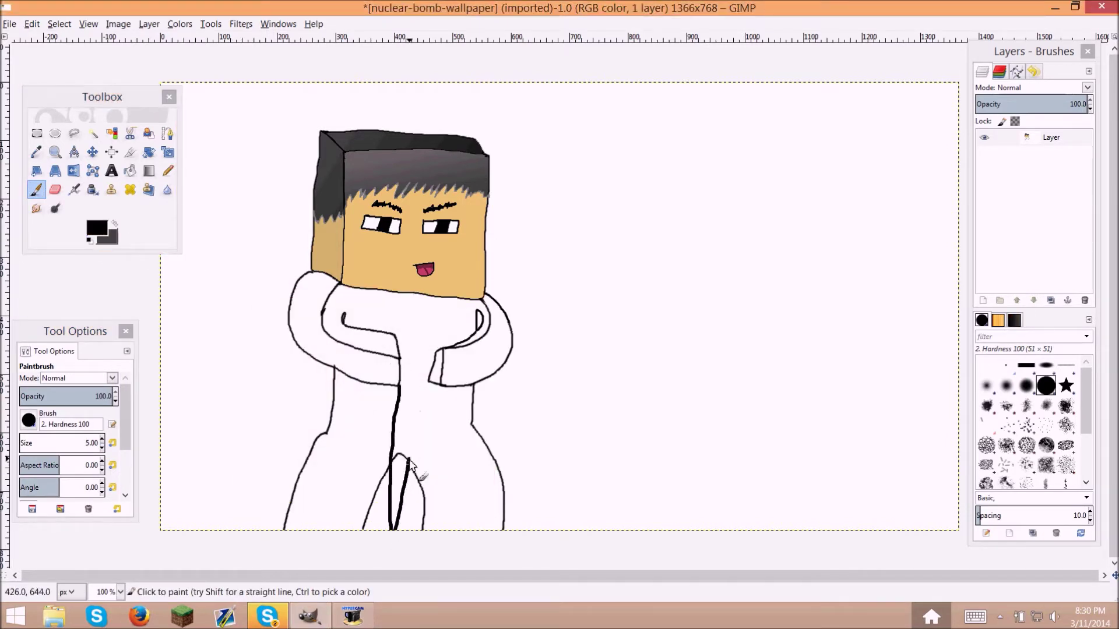
key("ctrl+z")
key("bracketleft")
key("bracketleft")
Step: Try several freehand sword blade outlines running down from between the hands, undoing each one
left_click_drag(400, 392, 384, 536)
key("ctrl+z")
left_click_drag(400, 388, 396, 528)
key("ctrl+z")
left_click_drag(400, 392, 422, 441)
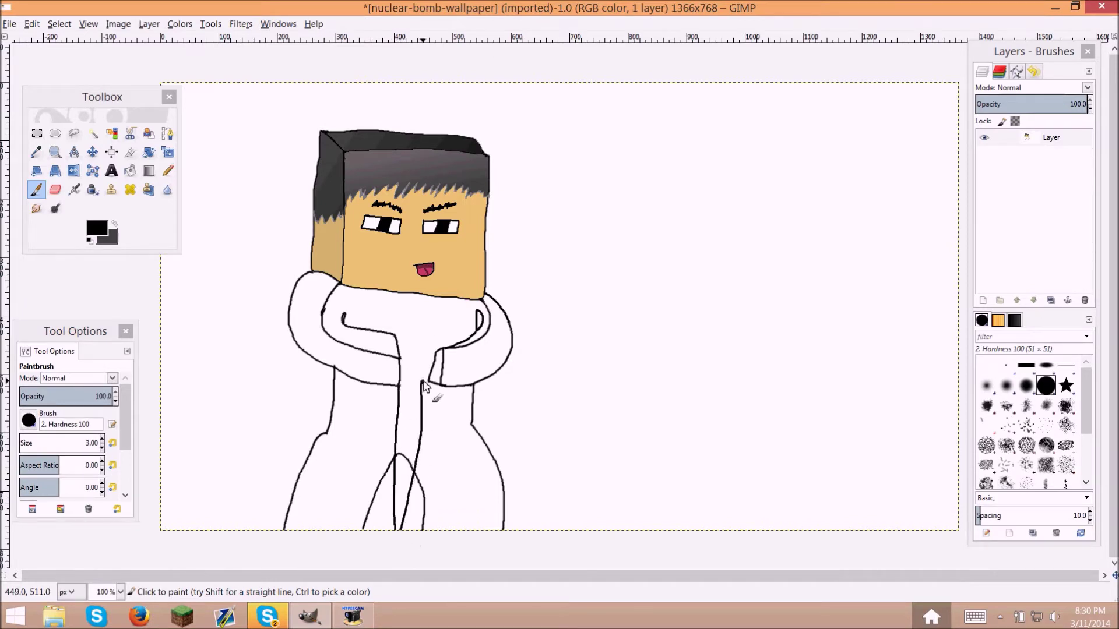
key("ctrl+z")
key("ctrl+z")
mouse_move(404, 380)
left_mouse_down()
mouse_move(390, 517)
mouse_move(436, 385)
mouse_move(405, 396)
mouse_move(398, 532)
mouse_move(441, 427)
left_mouse_up()
key("ctrl+z")
key("ctrl+z")
key("ctrl+z")
Step: Draw a downward-pointing sword between the hands with a round pommel, handle, crossguard, tapering blade and centre line
left_click_drag(402, 536, 440, 432)
key("ctrl+z")
mouse_move(407, 375)
left_mouse_down()
mouse_move(427, 423)
mouse_move(431, 376)
left_mouse_up()
key("ctrl+z")
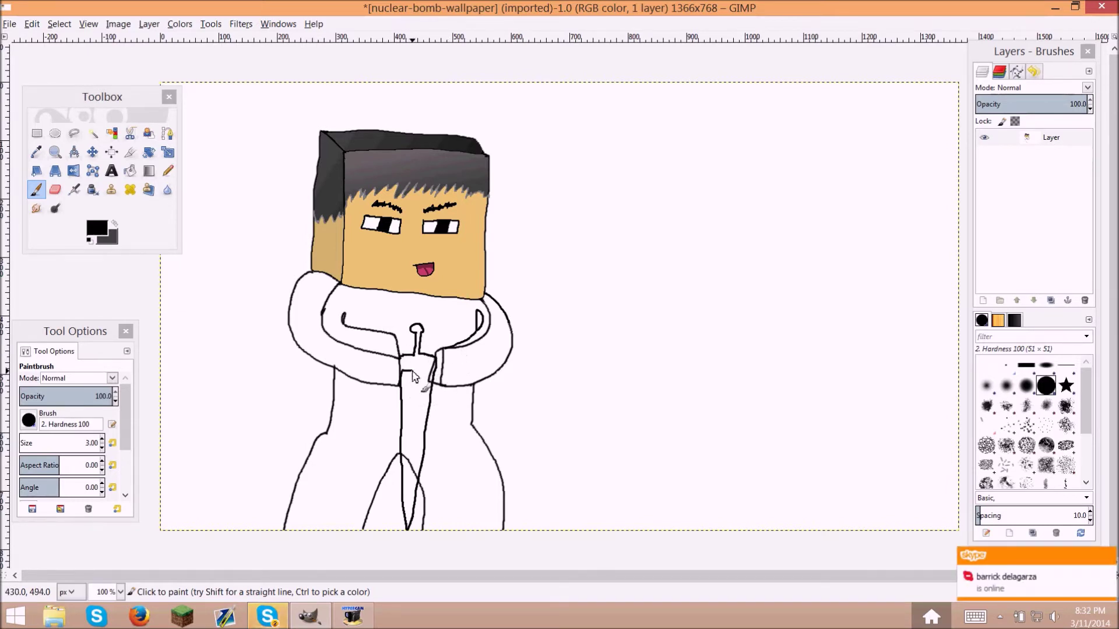
left_click_drag(416, 374, 414, 447)
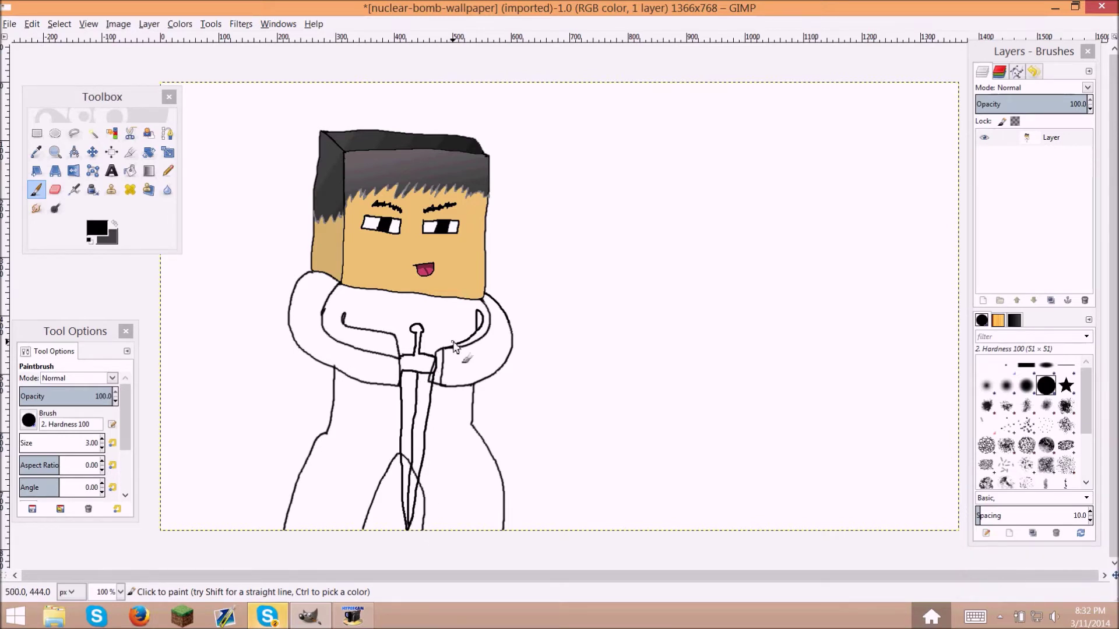
Step: Set the background colour to white, swap it to the foreground and paint out the arm line overlapping the sword's crossguard
left_click(55, 189)
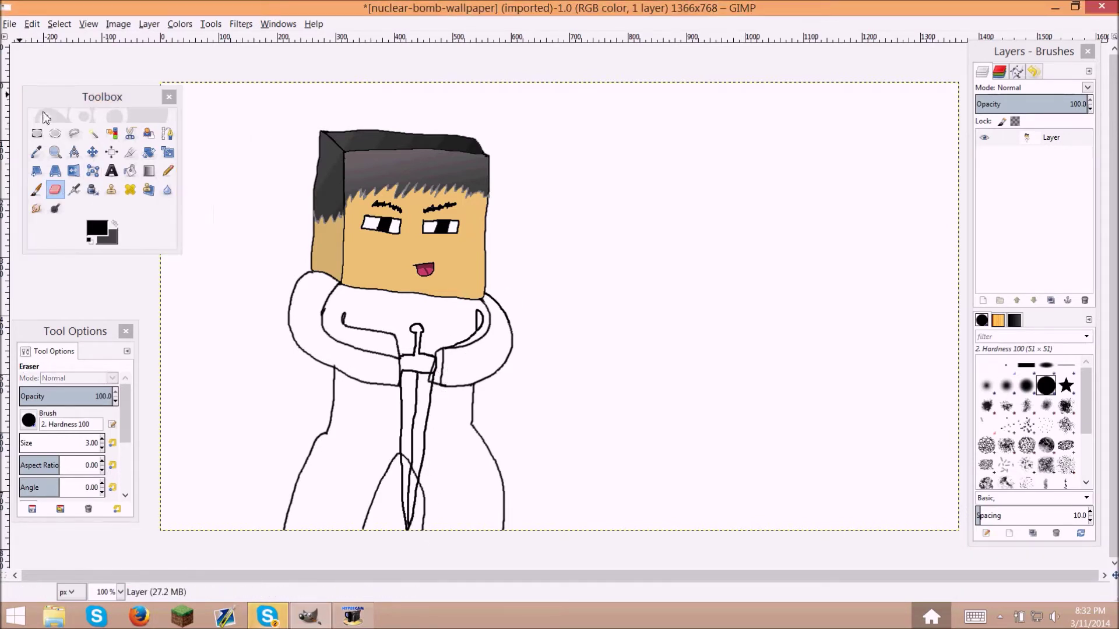
left_click(109, 237)
left_click(439, 465)
left_click(405, 495)
left_click(36, 189)
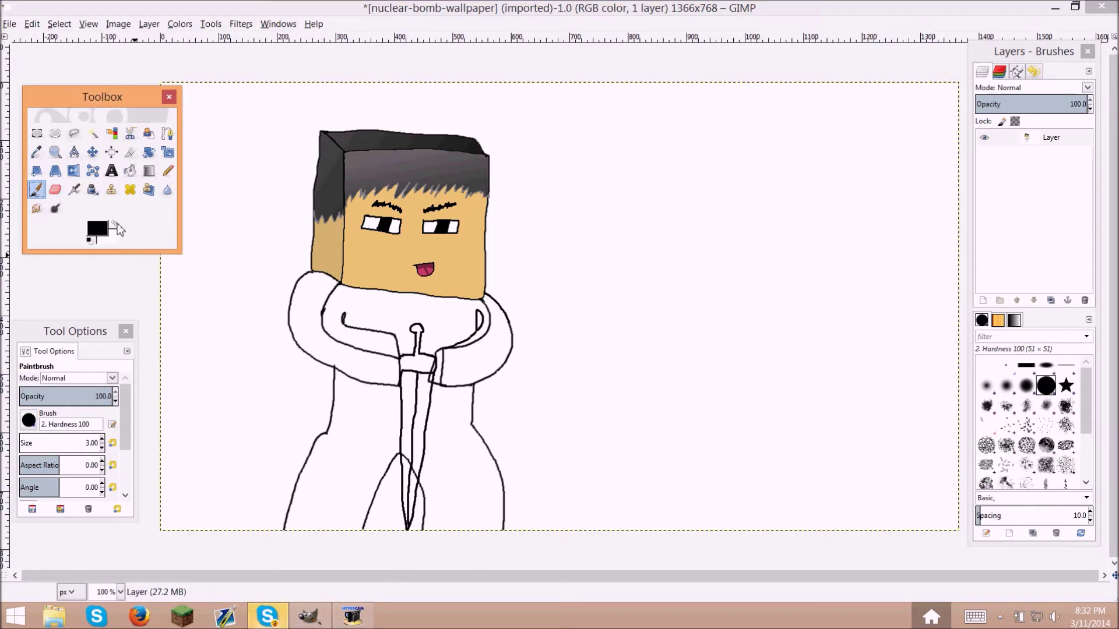
left_click(431, 384)
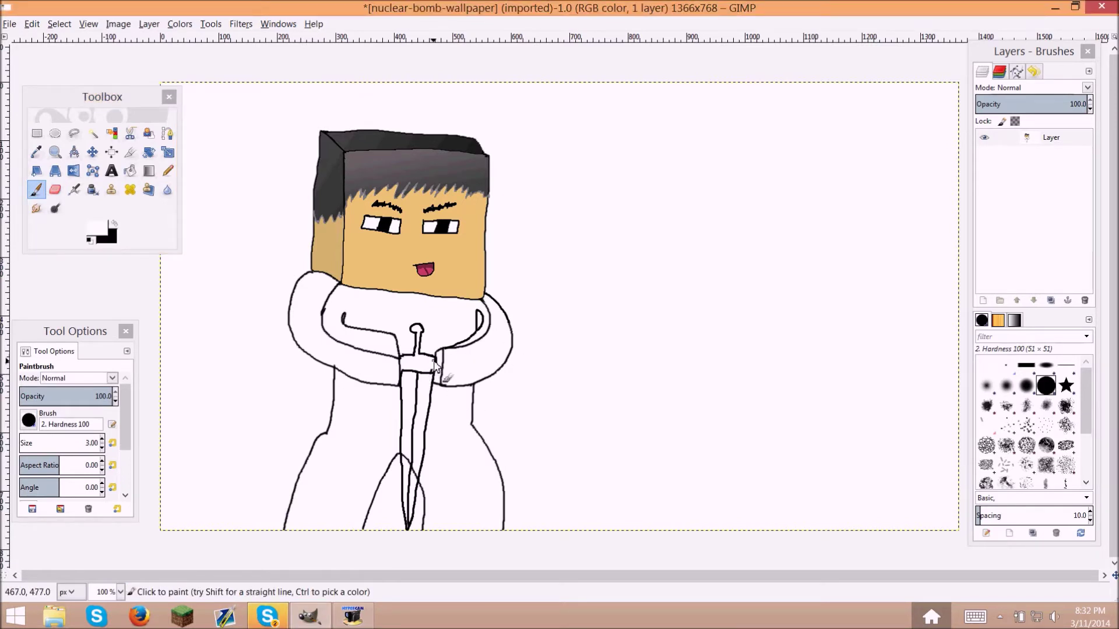
Step: Touch up the crossguard with the Paintbrush and swap black back to the foreground colour
left_click(93, 133)
left_click(36, 189)
left_click(418, 359)
key("x")
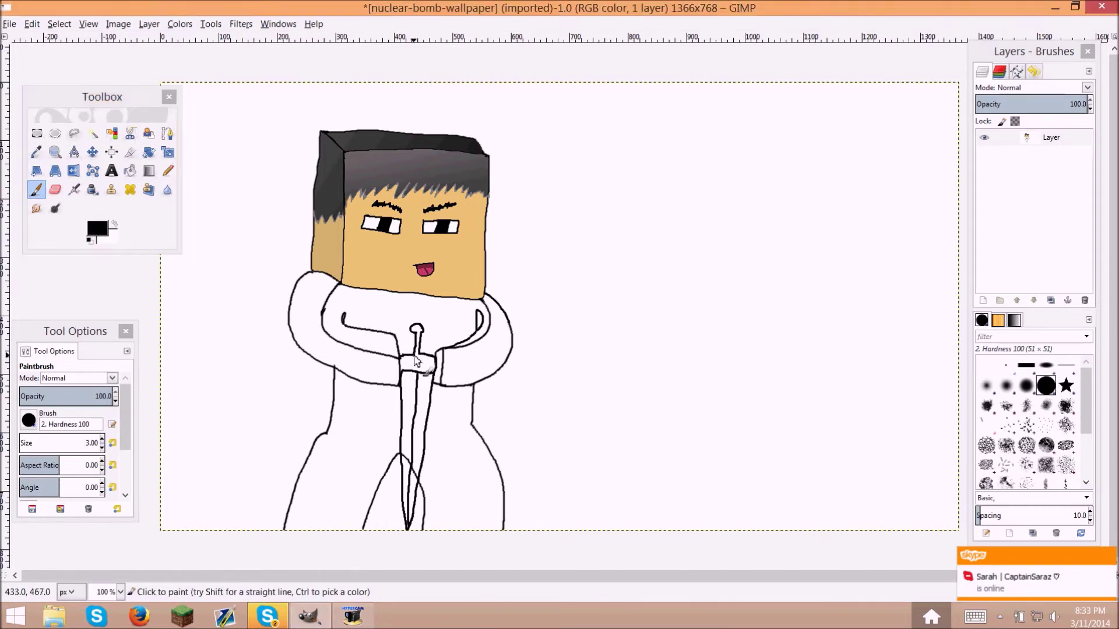
Step: Select the crossguard with Fuzzy Select and fill it with dark brown using Bucket Fill
key("u")
left_click(59, 23)
left_click(145, 45)
left_click(97, 228)
left_click(440, 449)
left_click_drag(408, 341, 453, 345)
left_click_drag(427, 358, 418, 373)
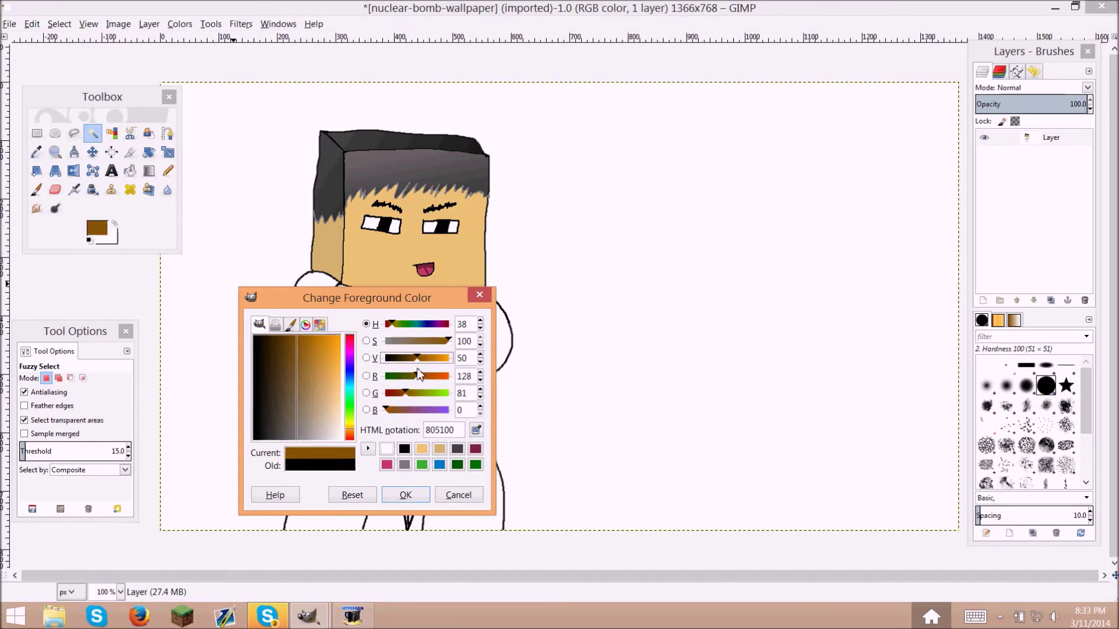
left_click(295, 363)
left_click(405, 495)
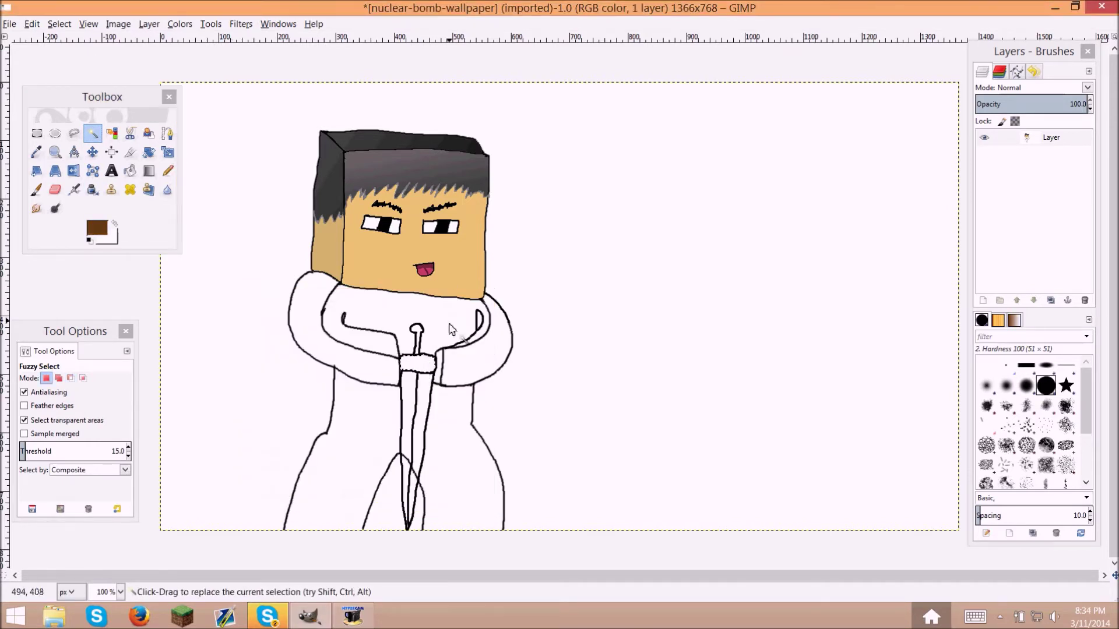
key("shift+b")
left_click(425, 366)
Step: Reset the foreground colour to black and draw diagonal stripes across the brown crossguard at brush size 3
key("p")
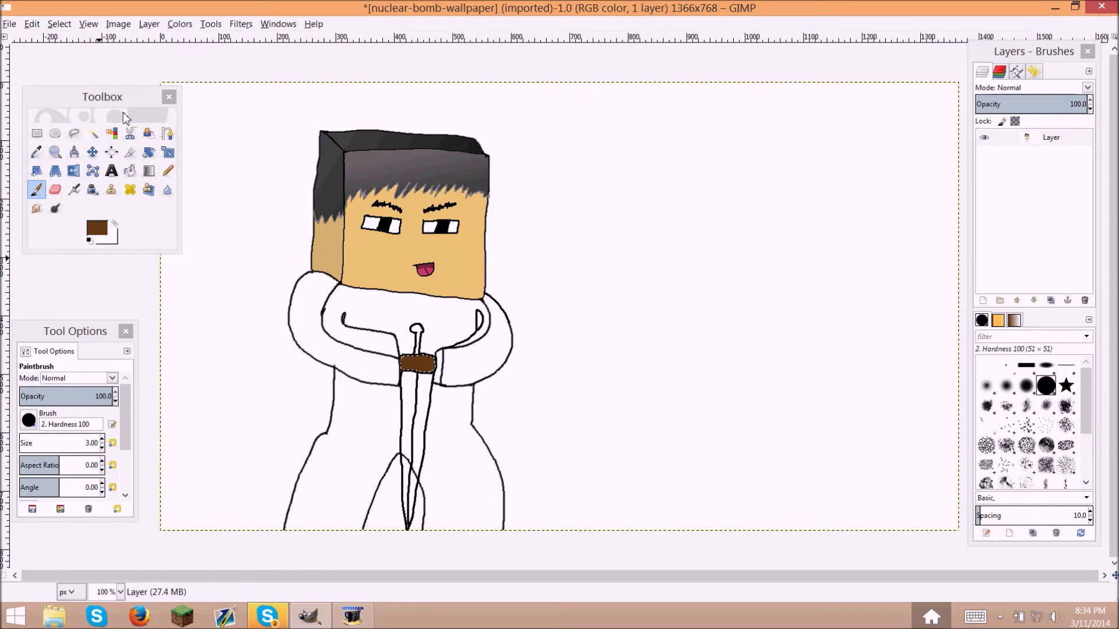
left_click(104, 452)
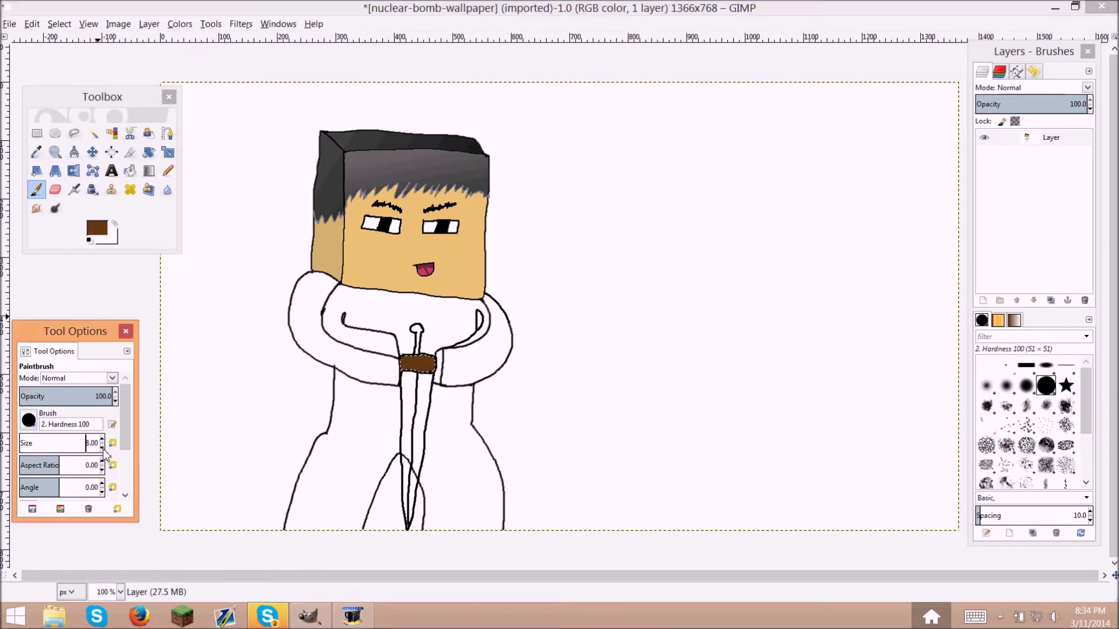
left_click(100, 234)
left_click(89, 240)
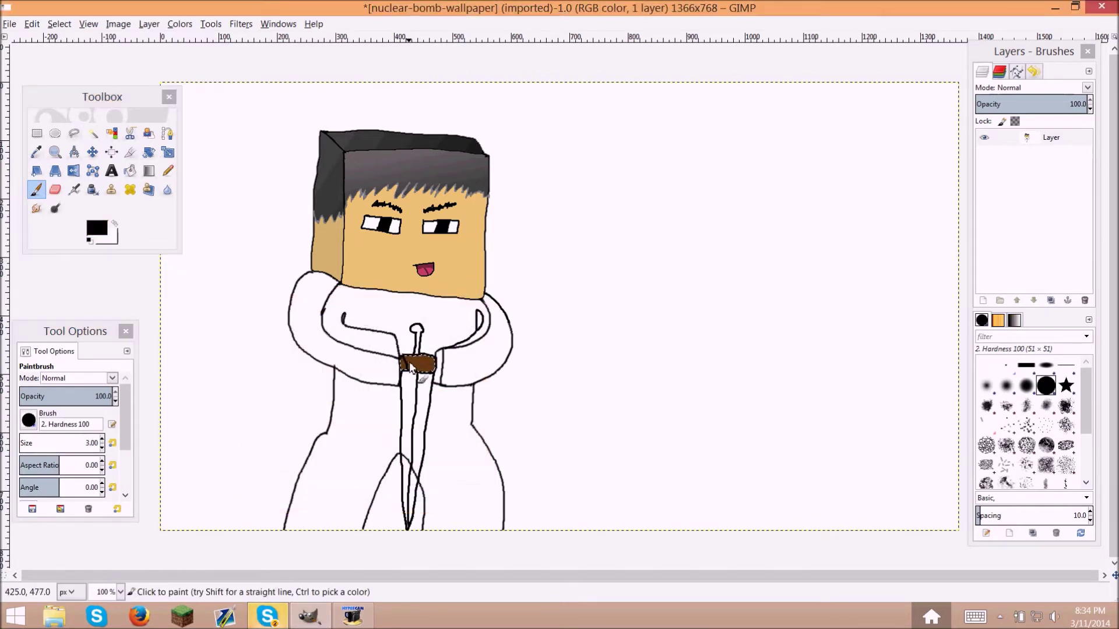
left_click(92, 134)
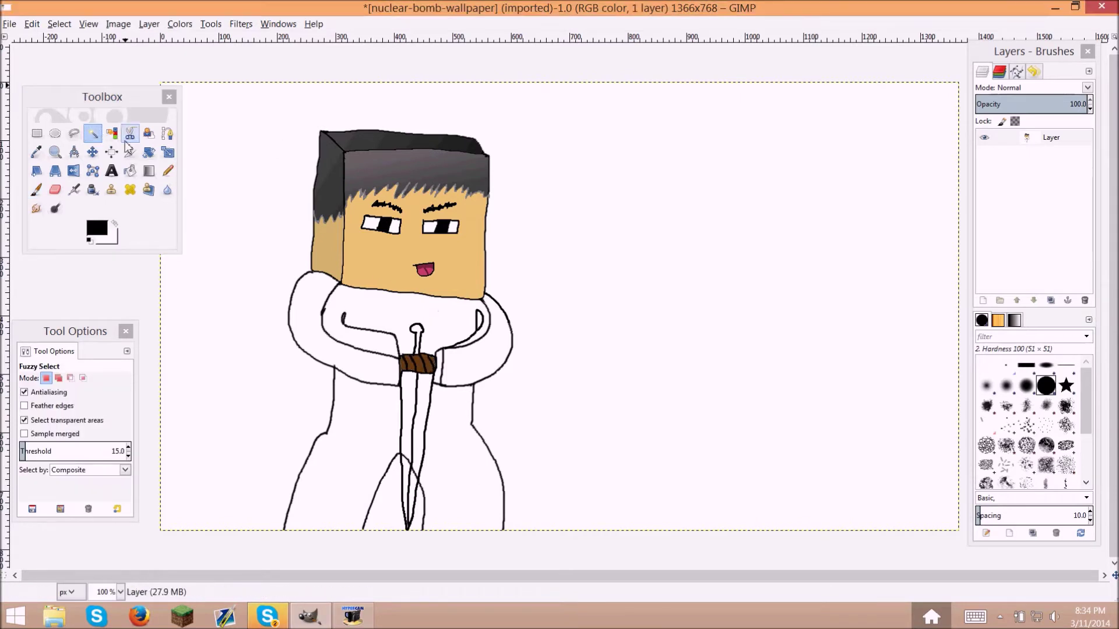
Step: Select the sword's handle and pommel with Fuzzy Select, grow the selection and paint it dark grey (444444)
left_click(420, 338)
left_click(59, 24)
left_click(75, 170)
left_click(145, 145)
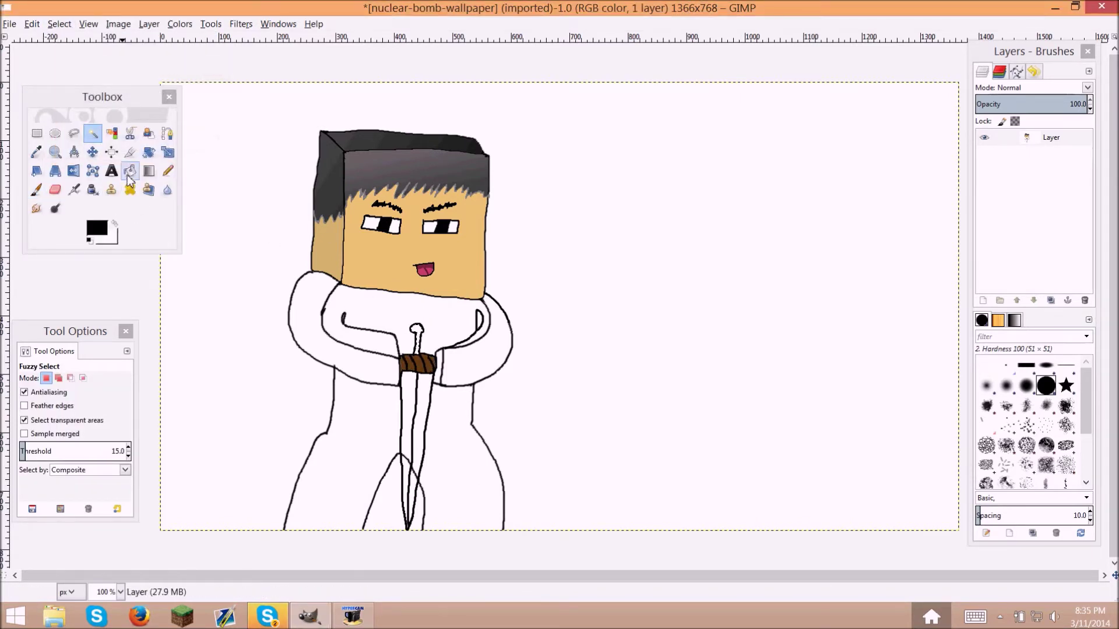
left_click(97, 228)
left_click(422, 465)
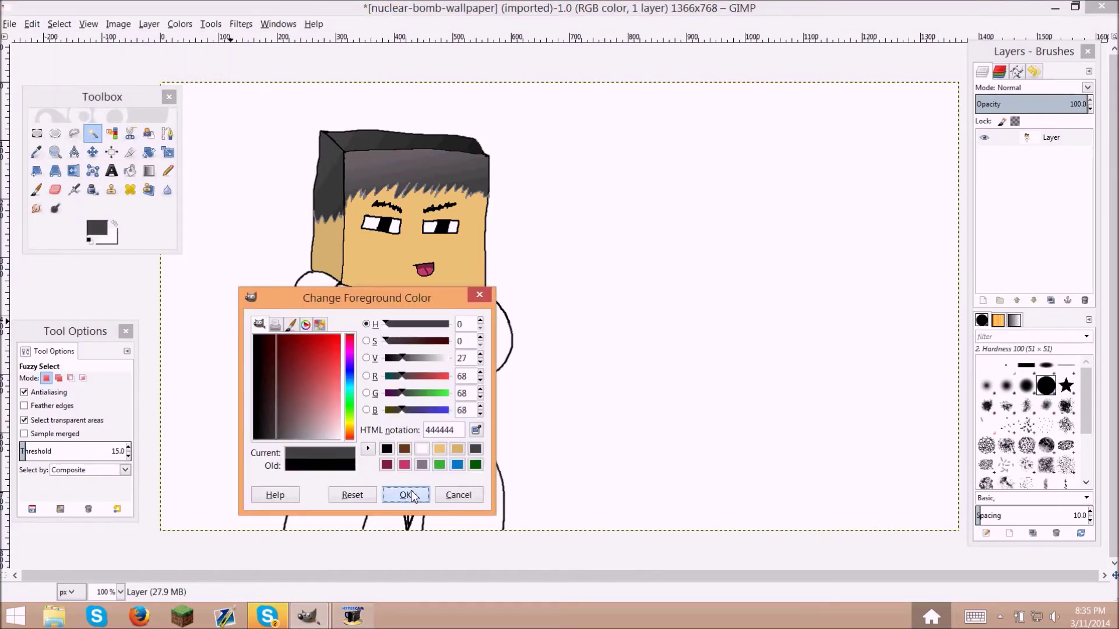
left_click(406, 495)
key("p")
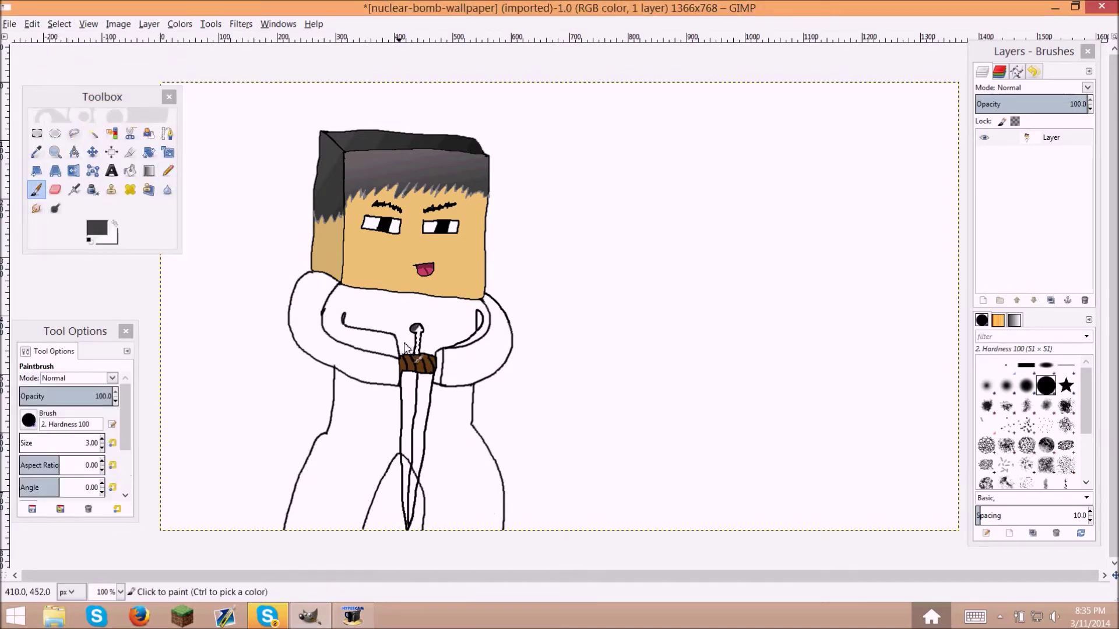
Step: Set the foreground colour to black and draw diagonal stripes across the grey sword handle
left_click(97, 229)
left_click(279, 438)
left_click(404, 493)
Step: Set the foreground to white and paint out the leg line running through the sword blade at brush size 3
key("u")
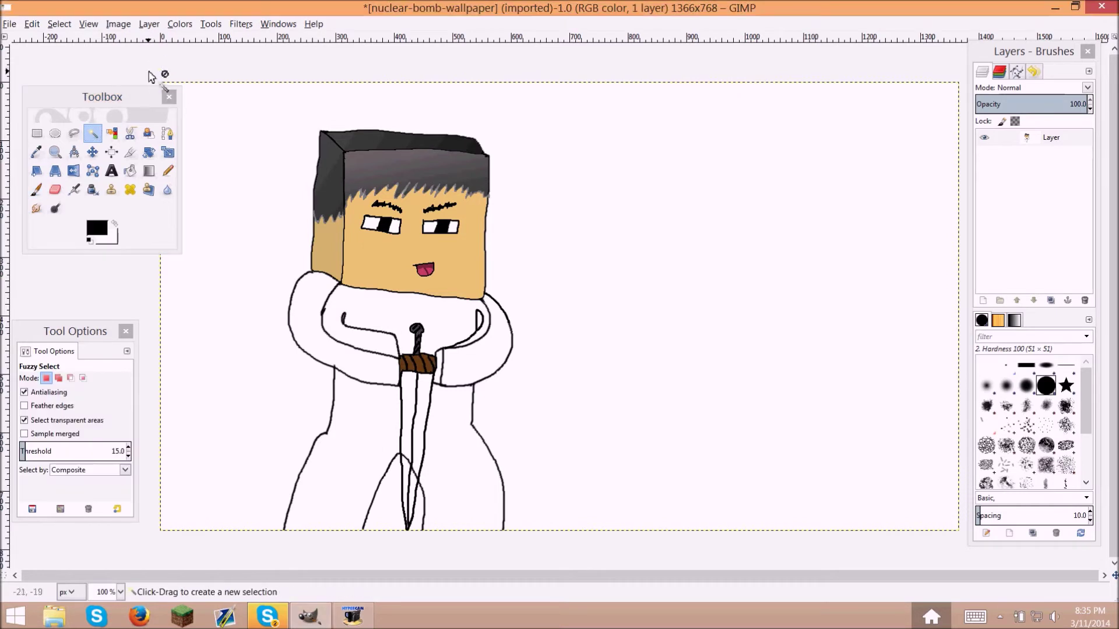
left_click(412, 401, "ctrl")
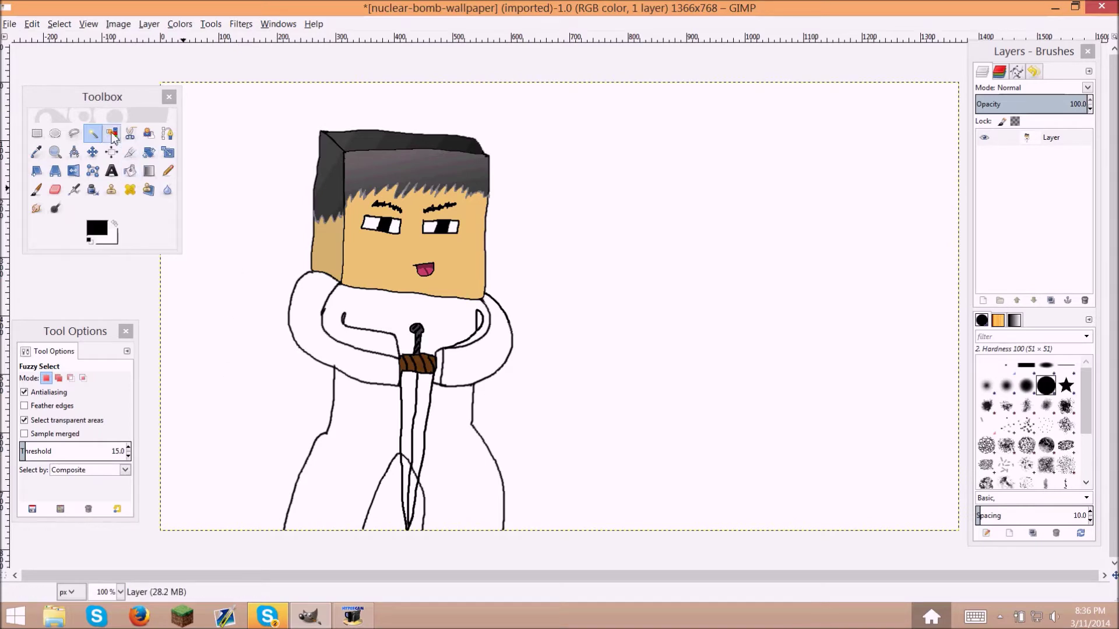
key("p")
left_click(89, 23)
mouse_move(169, 68)
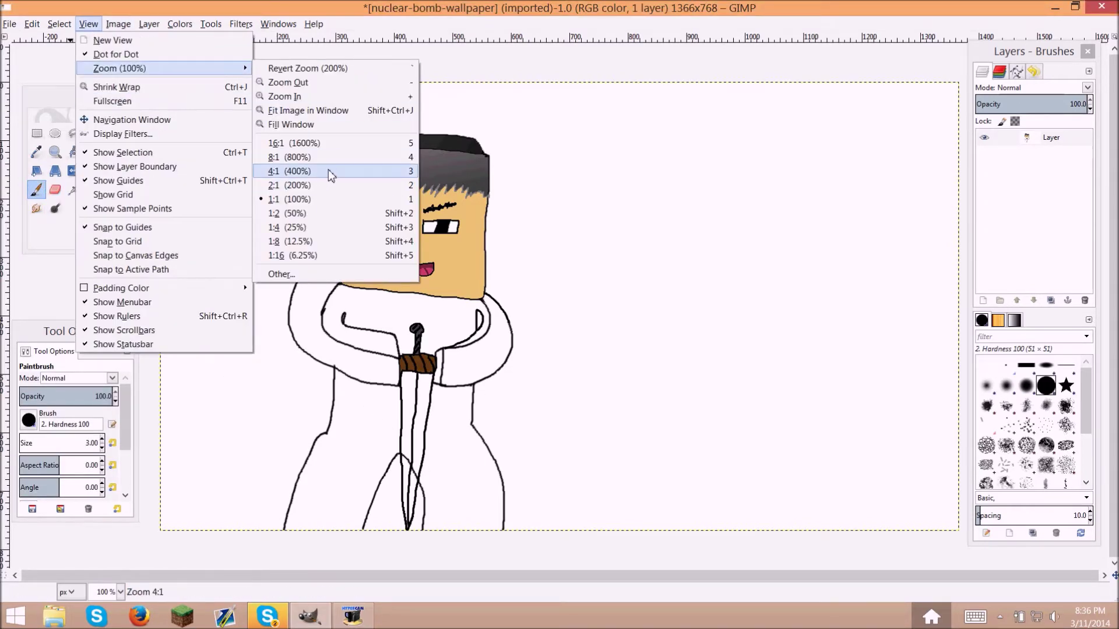
left_click(326, 169)
scroll(524, 350, "down", 5)
left_click_drag(680, 575, 402, 493)
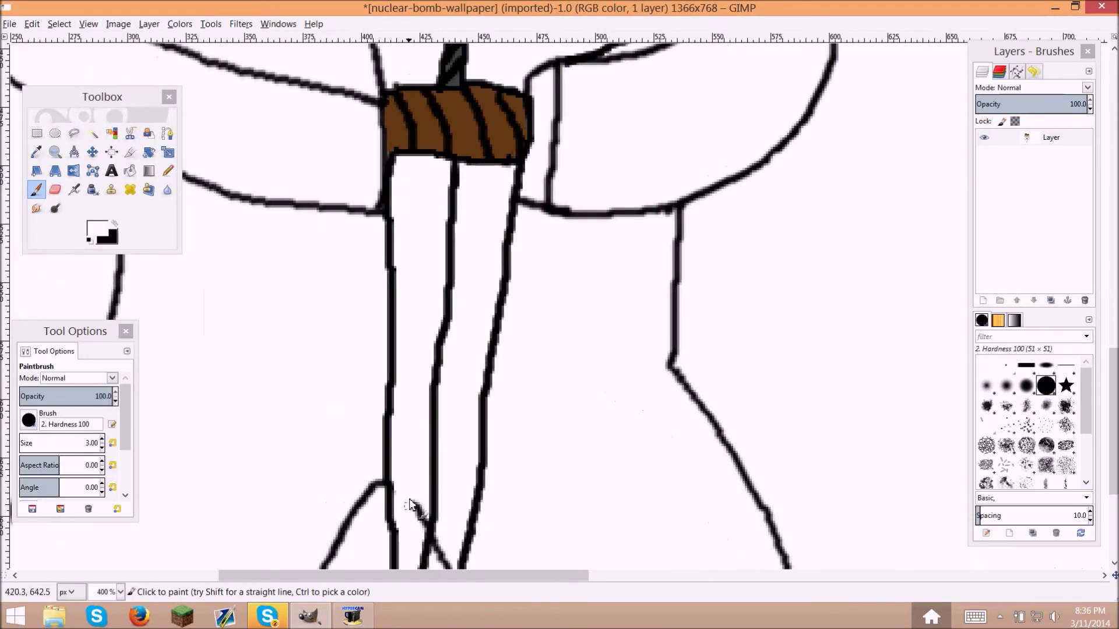
scroll(450, 205, "down", 4)
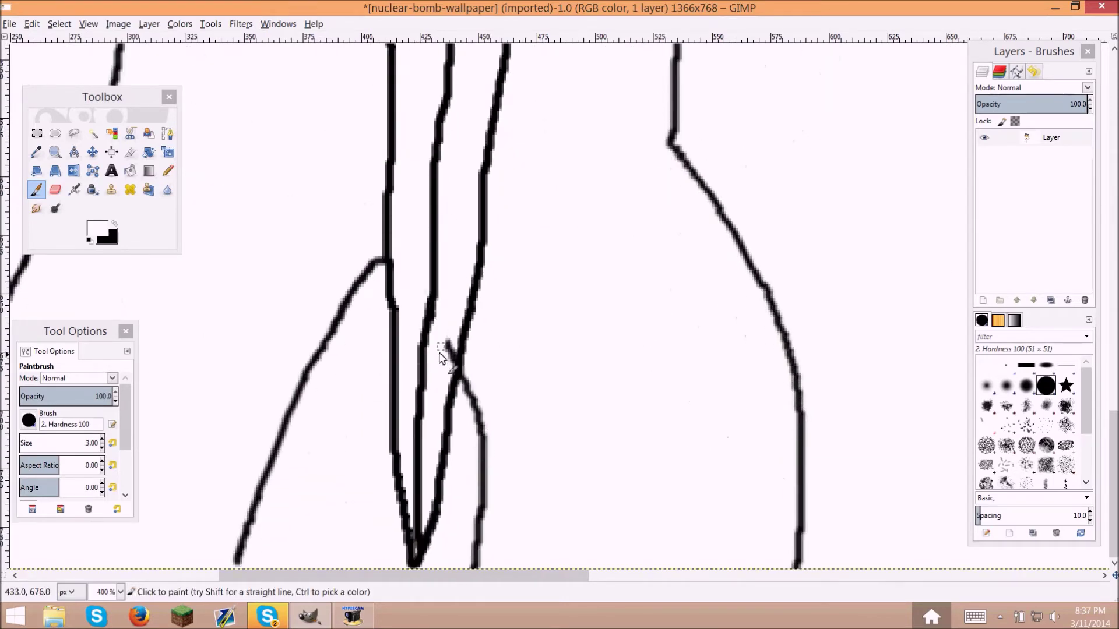
Step: Select the left half of the sword blade, grow the selection and fill it with dark grey
key("u")
left_click(414, 245)
left_click(60, 23)
left_click(87, 175)
left_click(205, 197)
left_click(97, 228)
left_click(271, 403)
left_click(407, 492)
key("ctrl+comma")
key("p")
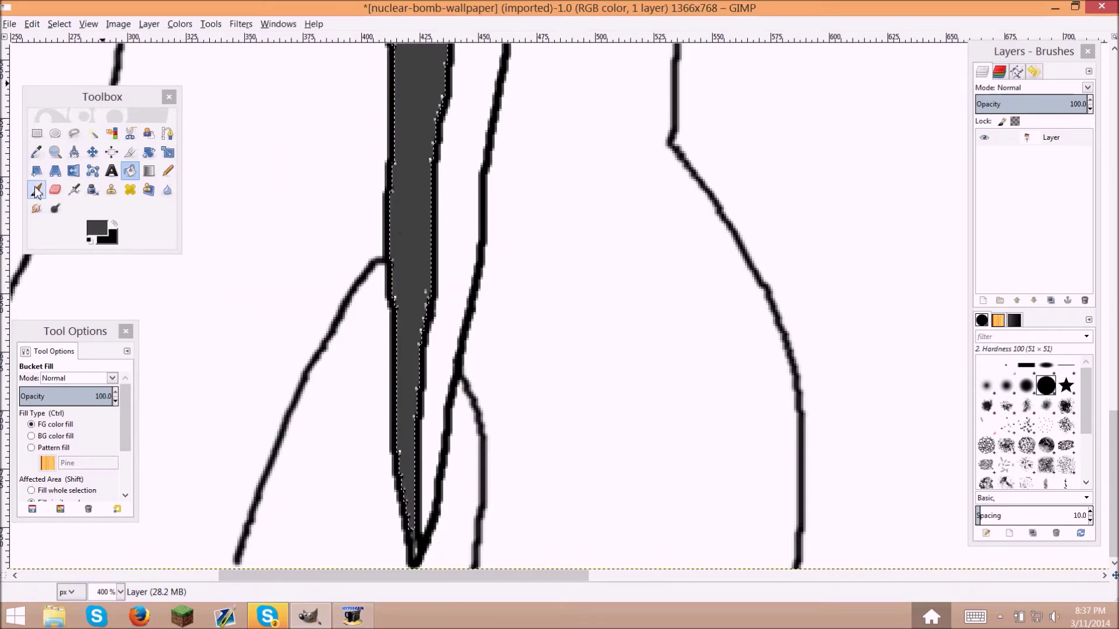
Step: Select the right half of the blade, paint it medium grey (6f6f6f) at brush size 23 and clear the selection
scroll(407, 252, "up", 4)
key("u")
left_click(483, 327)
left_click(205, 197)
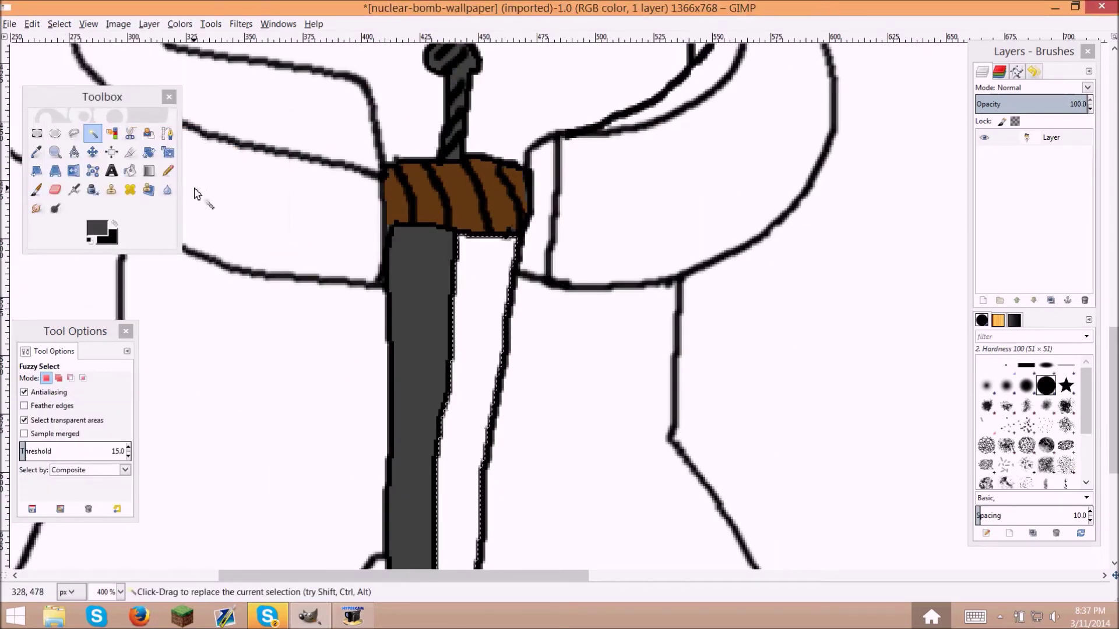
left_click(97, 229)
left_click(271, 373)
left_click(400, 368)
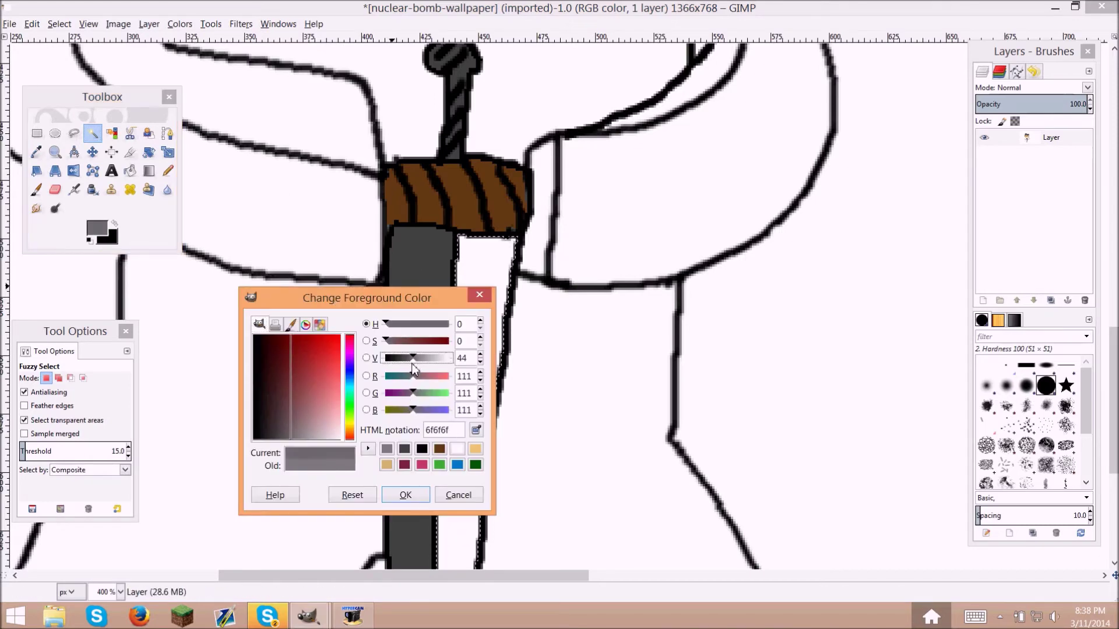
left_click(408, 492)
key("p")
mouse_move(487, 244)
left_mouse_down()
mouse_move(470, 317)
mouse_move(466, 559)
left_mouse_up()
scroll(466, 408, "down", 5)
left_click_drag(460, 285, 437, 429)
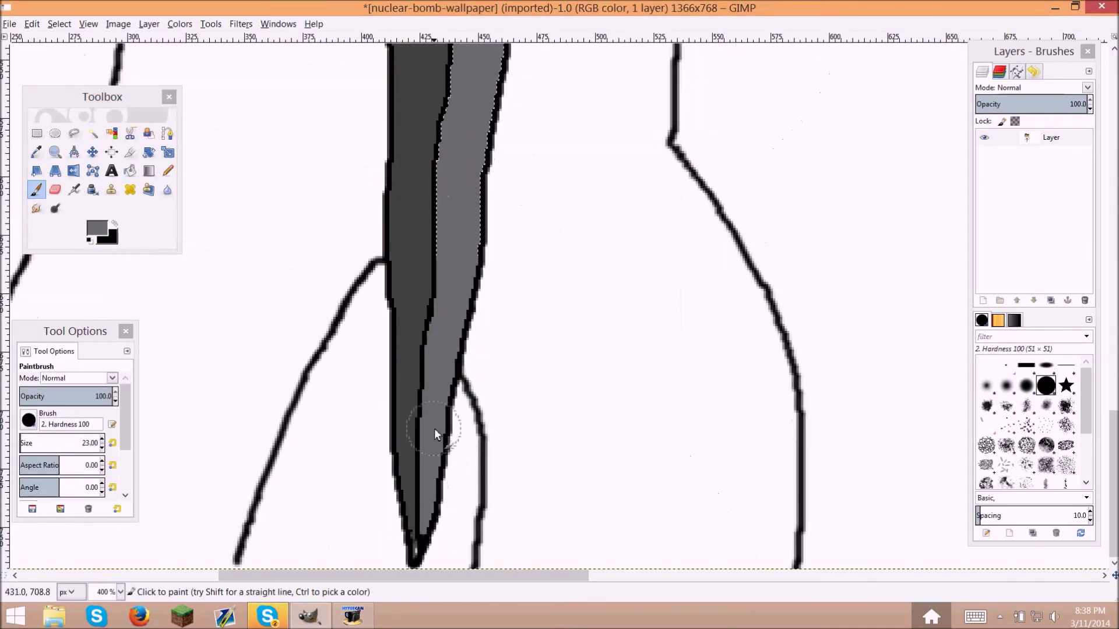
scroll(113, 195, "up", 15)
scroll(112, 169, "down", 15)
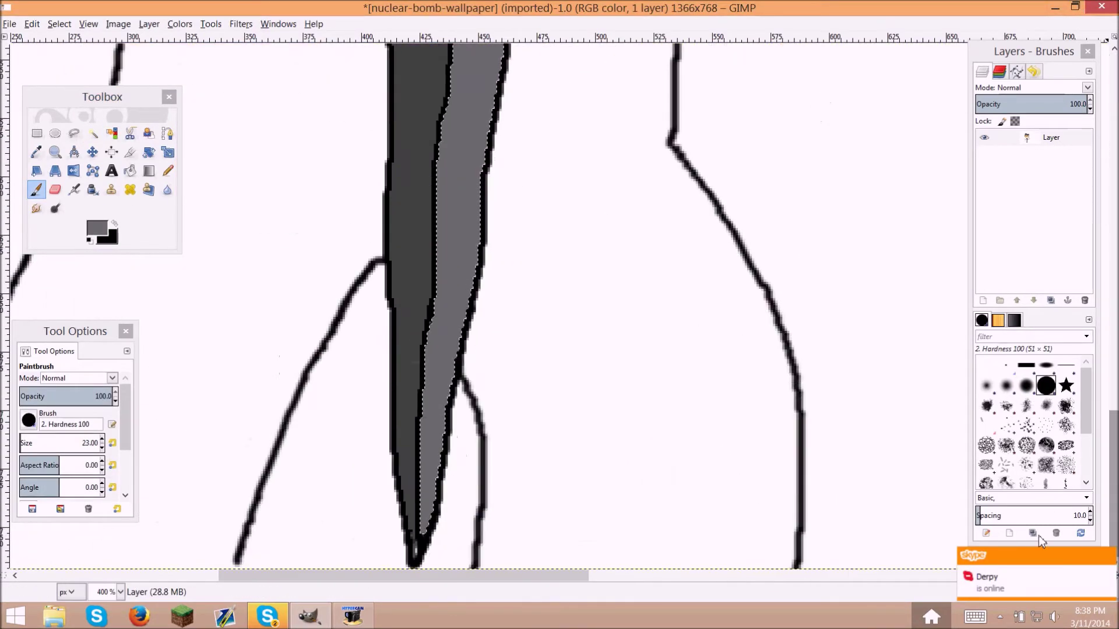
left_click(58, 24)
left_click(72, 51)
Step: Reduce the Paintbrush size to 1 for touching up the blade's tip
left_click(91, 443)
type("1")
key("Return")
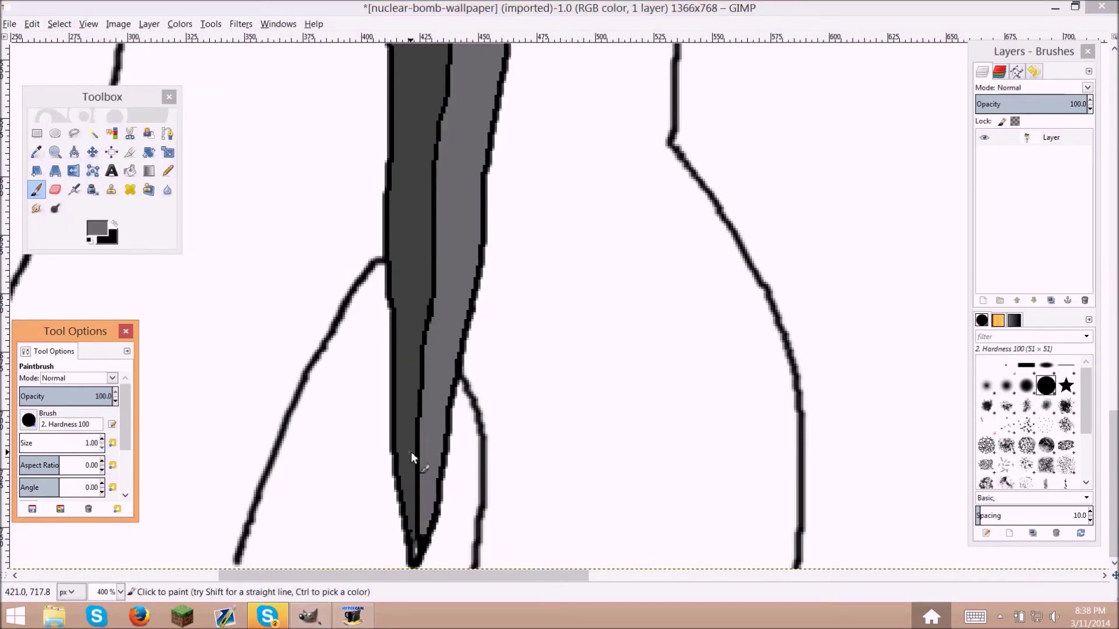
right_click(414, 548)
key("Escape")
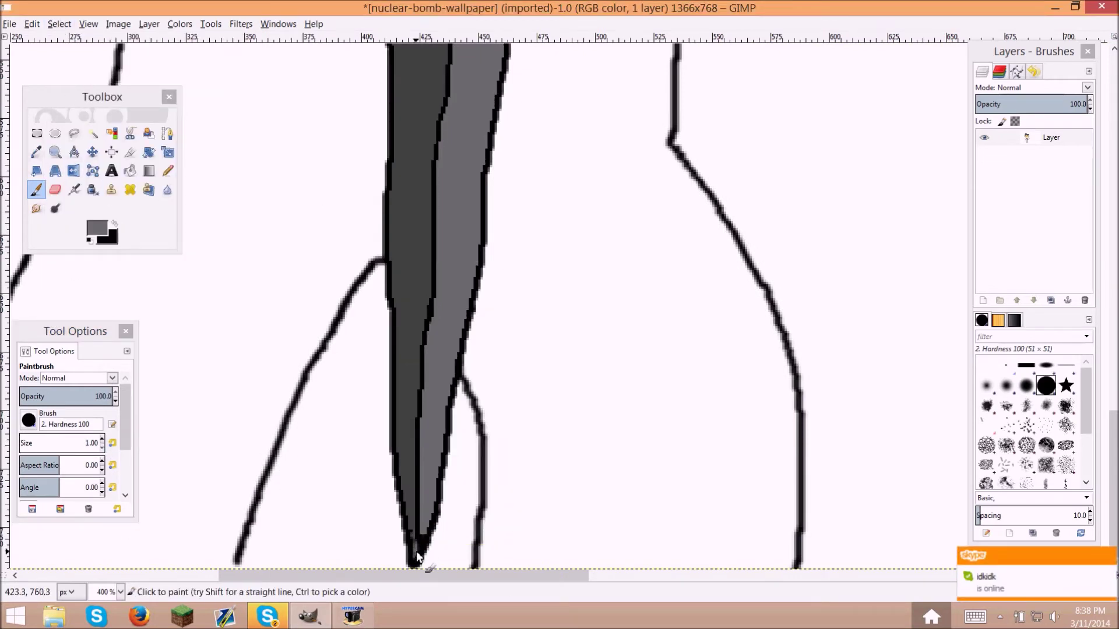
Step: Swap black to the foreground and draw two belt lines across the character's waist at brush size 3
left_click(88, 24)
mouse_move(111, 69)
left_click(297, 183)
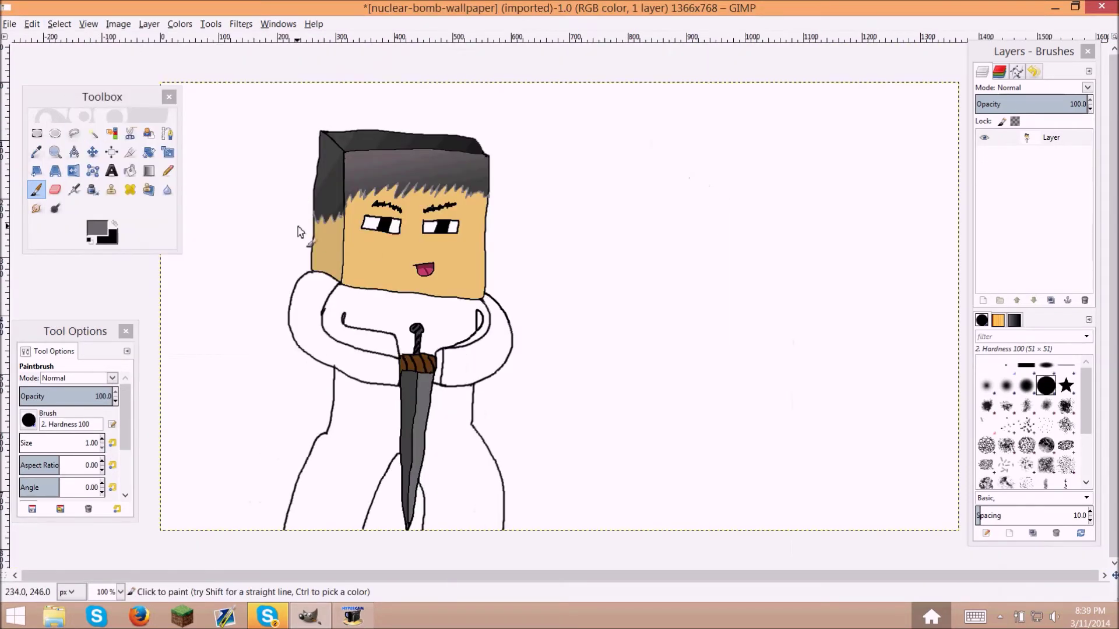
left_click(115, 223)
double_click(102, 440)
left_click(392, 436, "shift")
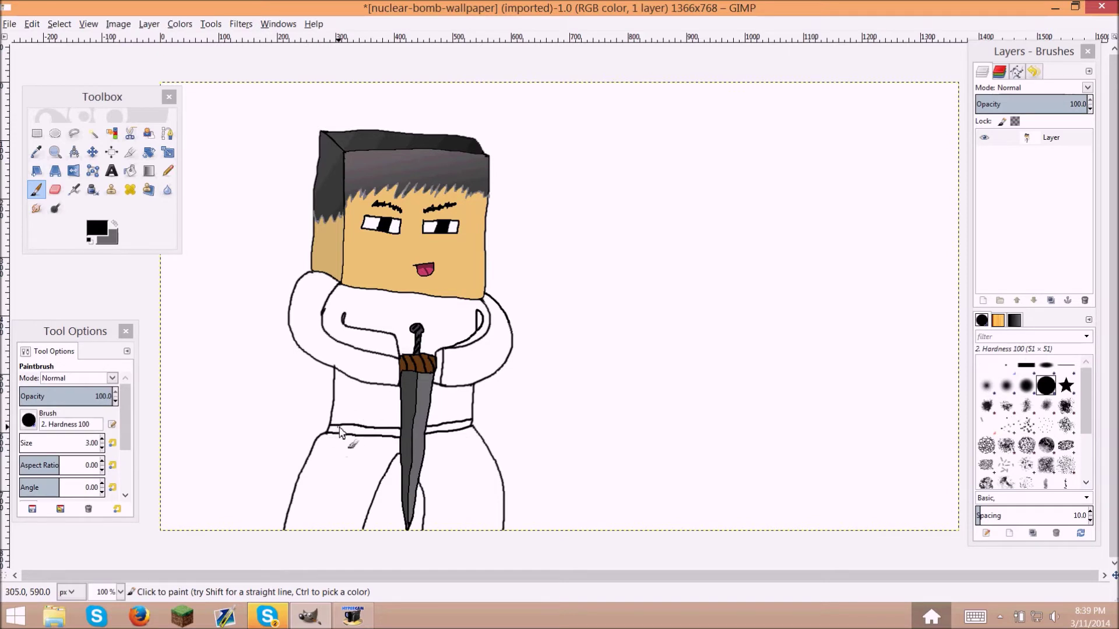
Step: Draw a second black contour just inside the left edge of the torso and along the left leg
left_click(92, 133)
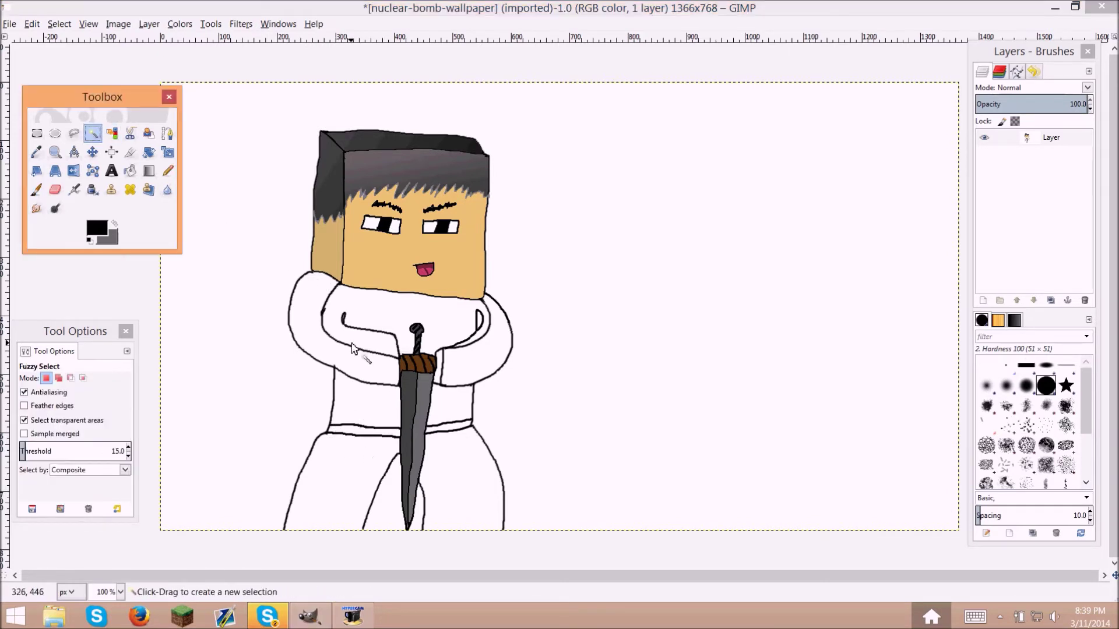
key("p")
left_click_drag(330, 368, 302, 466)
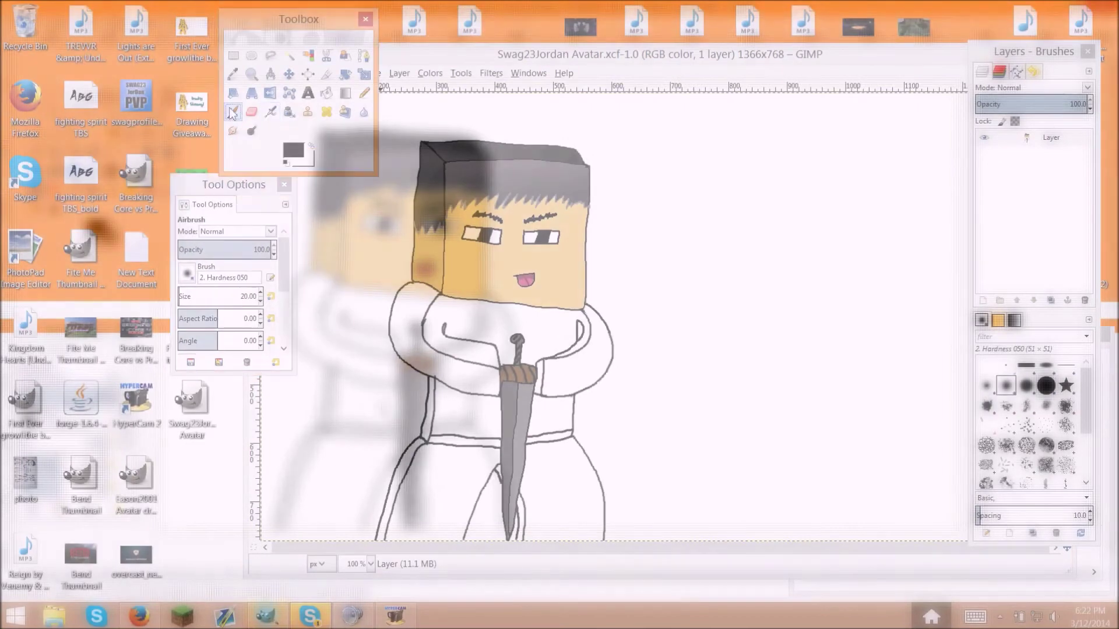
Step: Choose the Hardness 100 brush and draw zigzag black cuff lines across both forearms with the Paintbrush
left_click(187, 272)
left_click(245, 309)
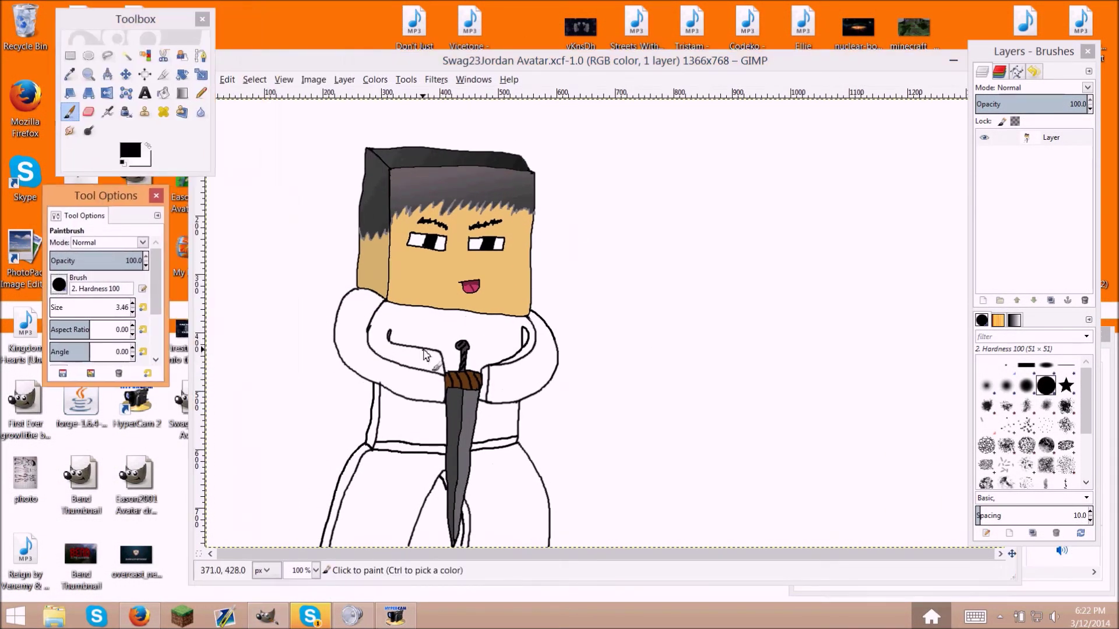
left_click_drag(419, 348, 414, 369)
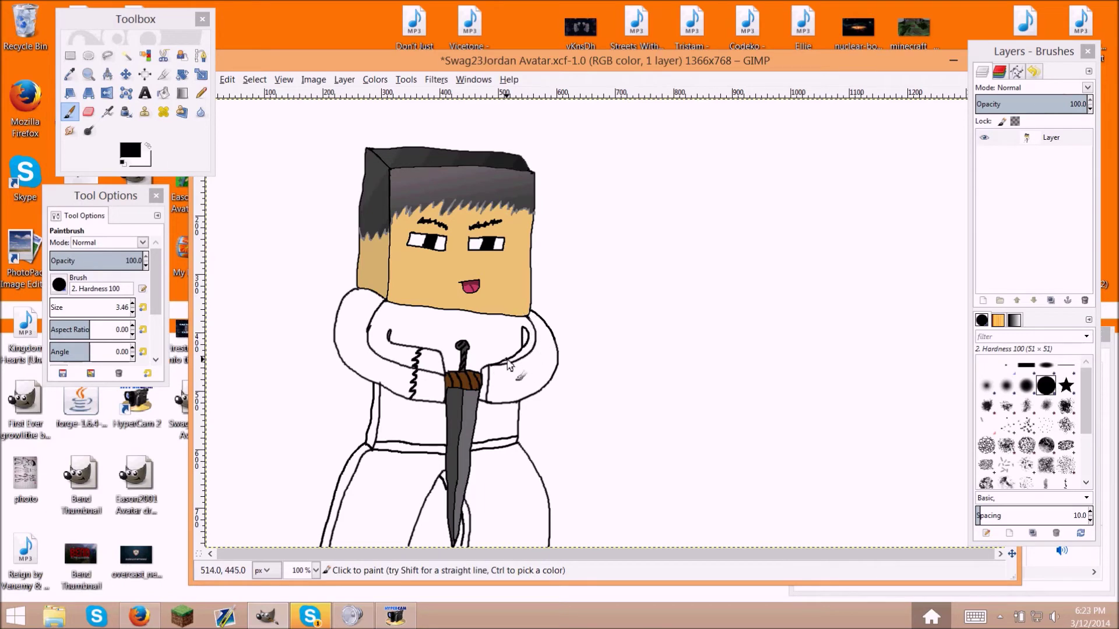
Step: Select the shirt's torso areas, fill them with light grey (d0d0d0) using Bucket Fill and clear the selection
left_click(126, 56)
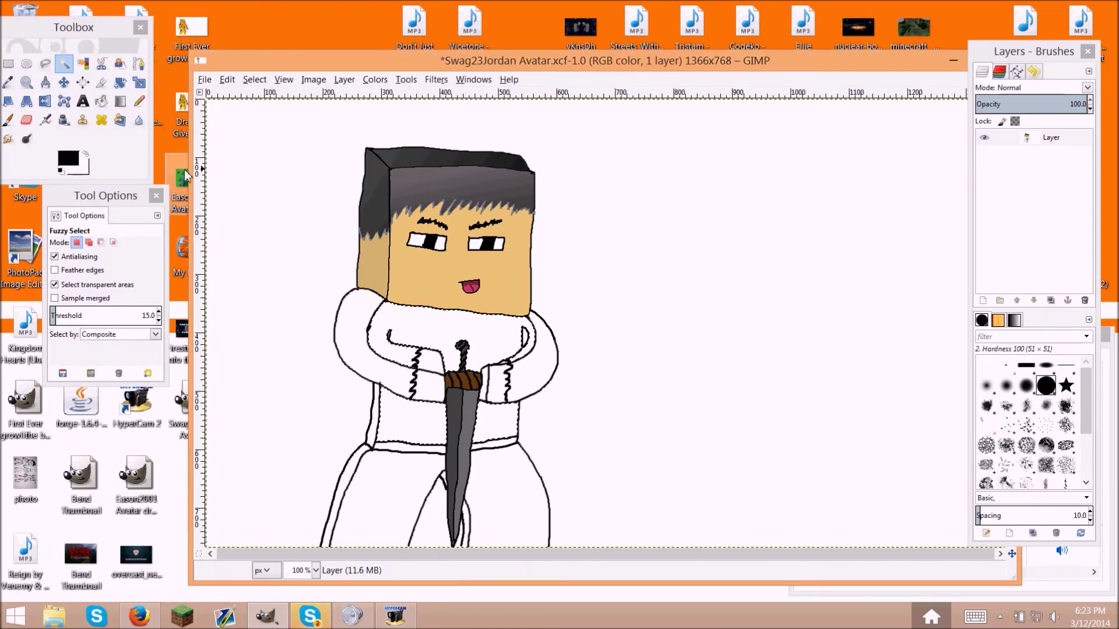
key("shift+b")
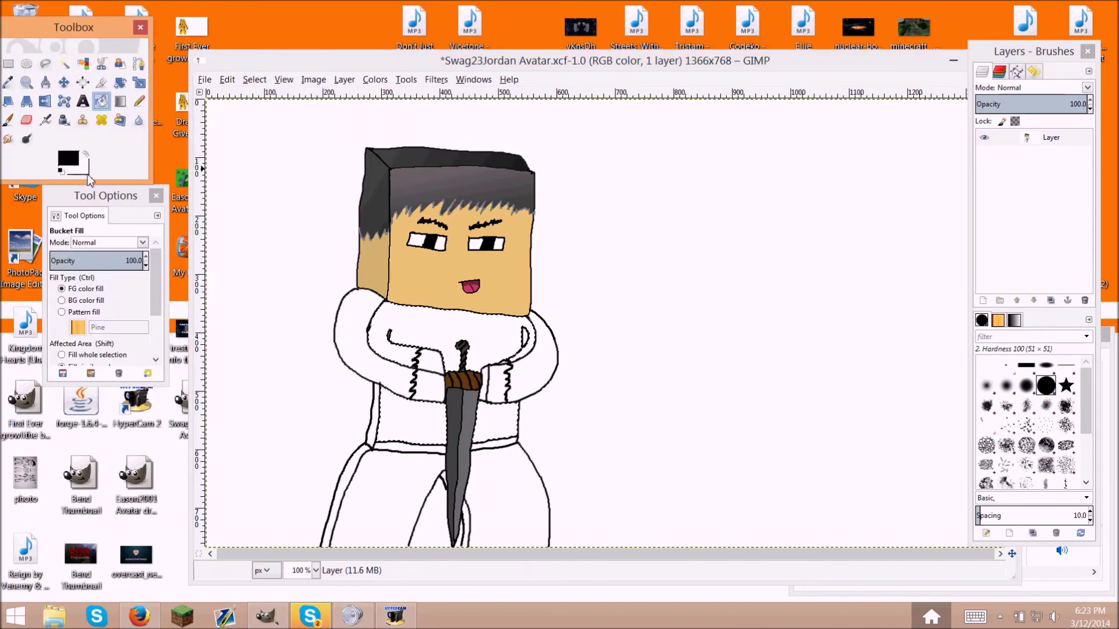
left_click(68, 158)
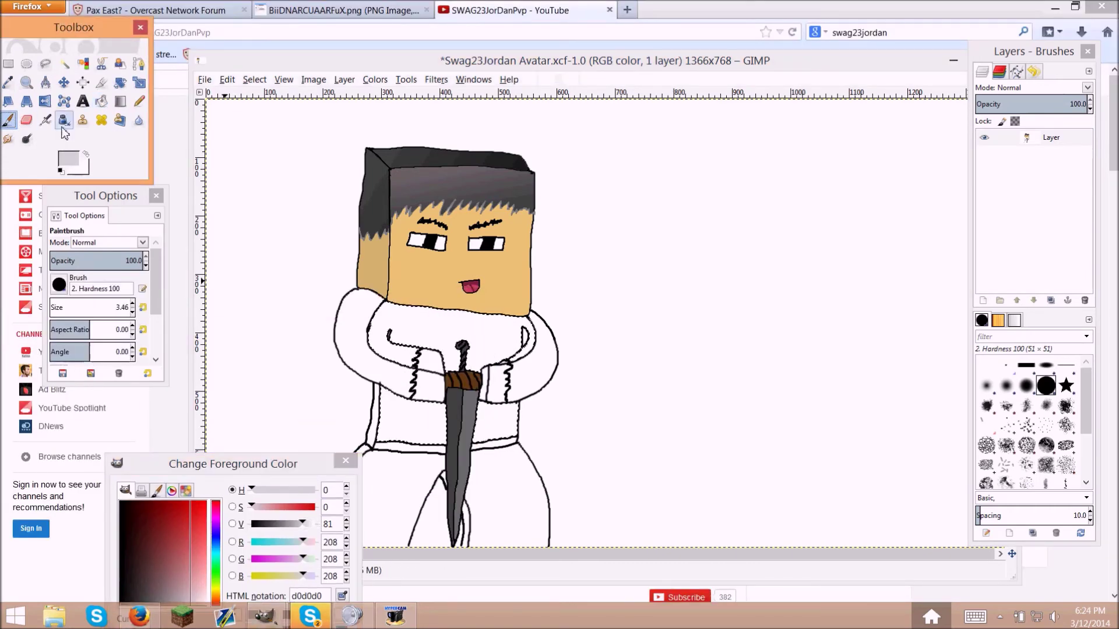
left_click(436, 349)
left_click(408, 420)
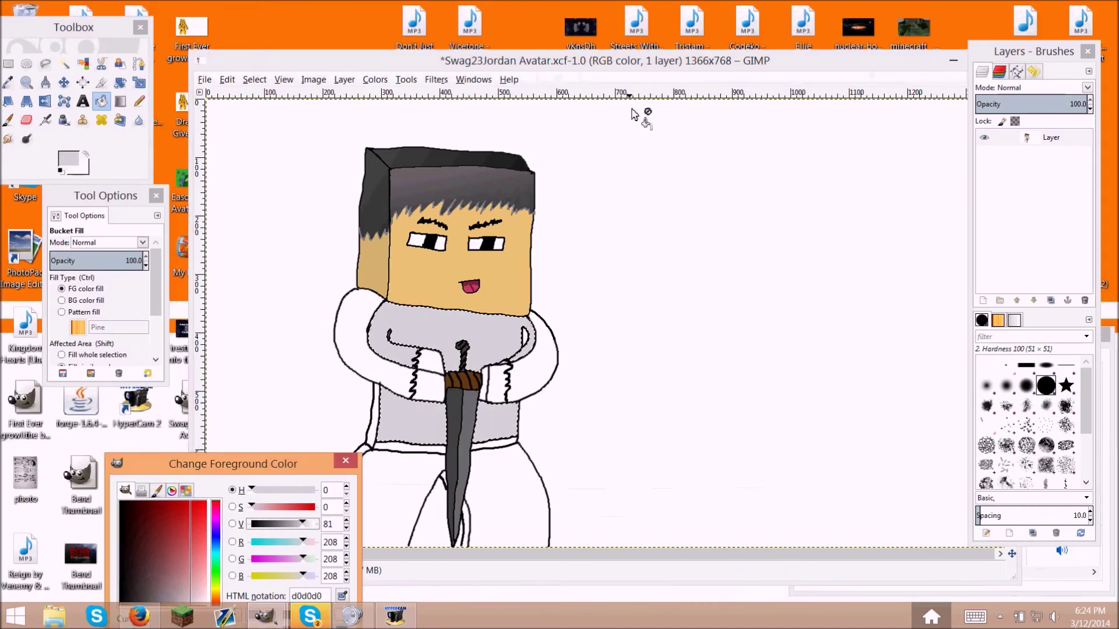
key("ctrl+shift+a")
Step: Select both sleeves with Fuzzy Select and grow the selection
key("p")
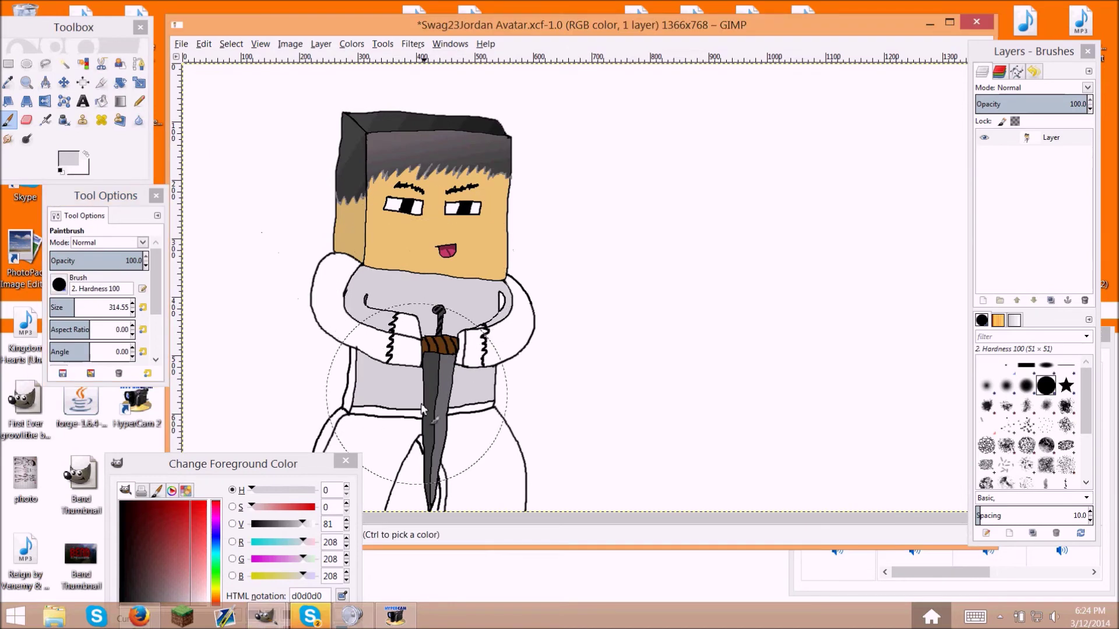
key("u")
left_click(504, 347)
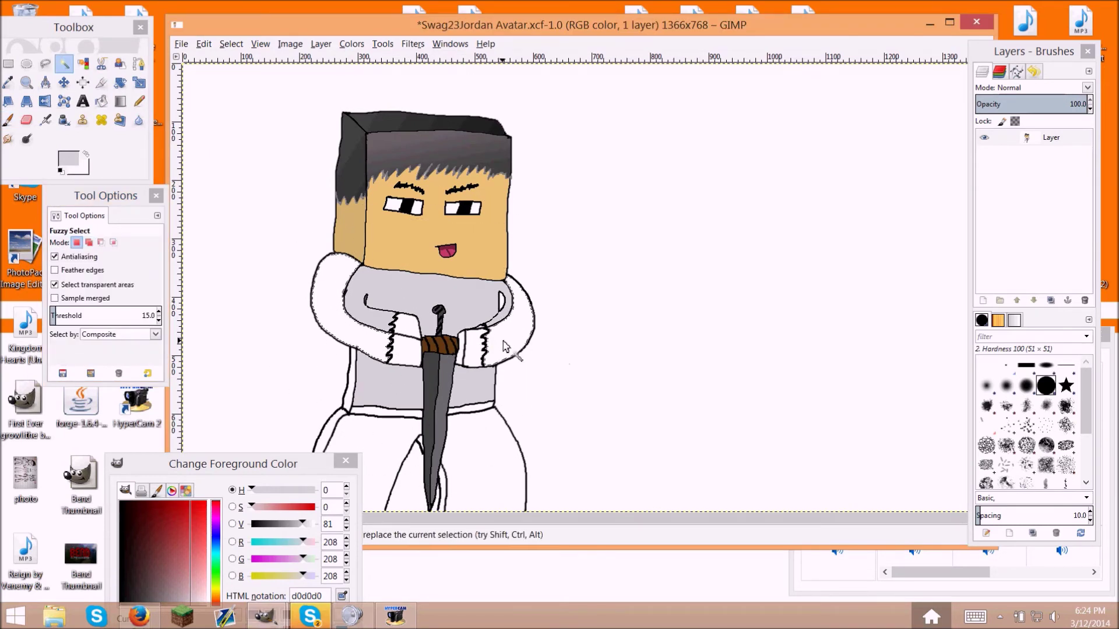
left_click_drag(244, 32, 238, 28)
left_click(224, 40)
left_click(25, 110)
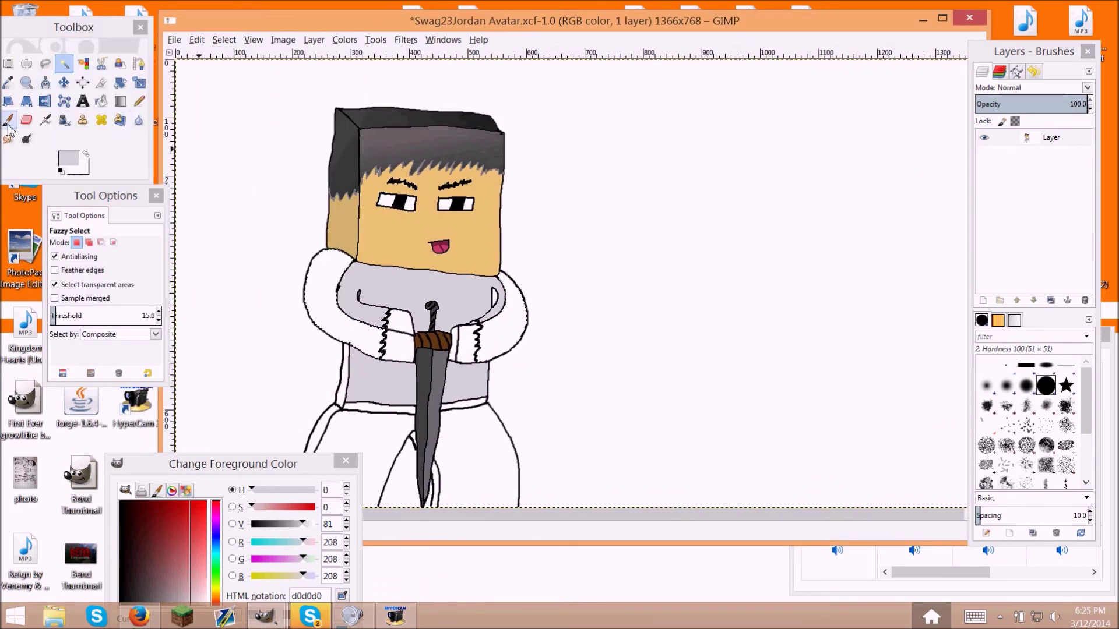
Step: Try different grey fills on the selected sleeves and undo each one
key("p")
left_click_drag(233, 464, 213, 292)
left_click(251, 488)
key("ctrl+z")
left_click(69, 159)
left_click(255, 487)
left_click_drag(68, 158, 274, 349)
key("ctrl+z")
Step: Set the foreground to medium grey and shade the sleeves with a downward linear foreground-to-background Blend gradient
left_click(68, 159)
left_click(255, 487)
left_click_drag(68, 158, 507, 315)
key("ctrl+z")
key("l")
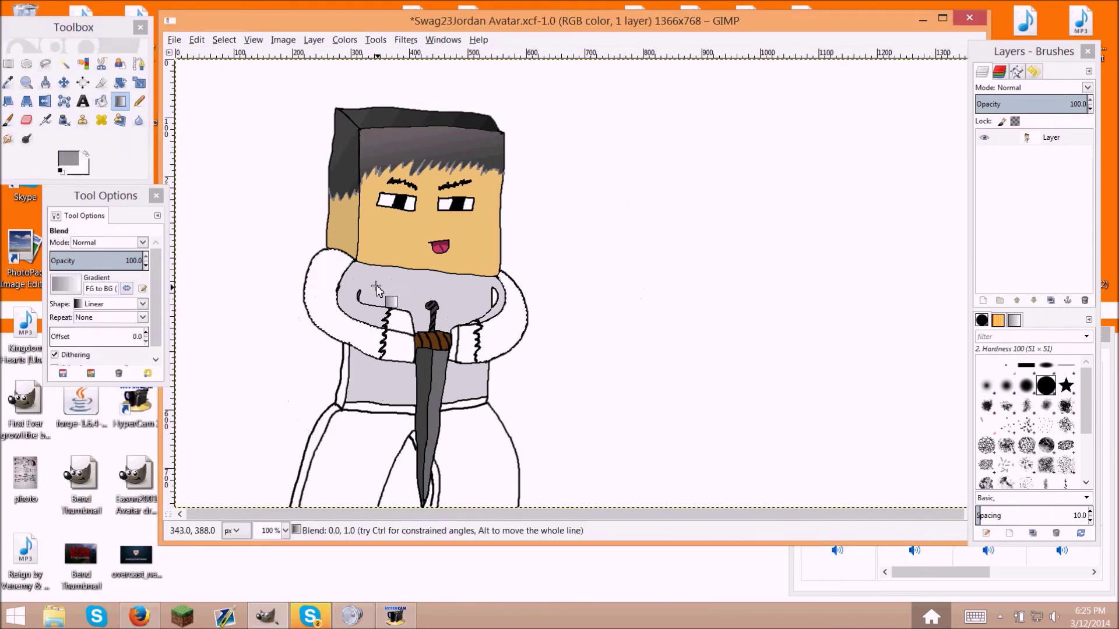
mouse_move(411, 274)
left_mouse_down()
mouse_move(419, 431)
mouse_move(434, 469)
mouse_move(434, 378)
mouse_move(402, 516)
left_mouse_up()
left_click(943, 19)
Step: Select the upper faces of both hands and paint them with the darker tan skin colour
key("u")
left_click(447, 374, "shift")
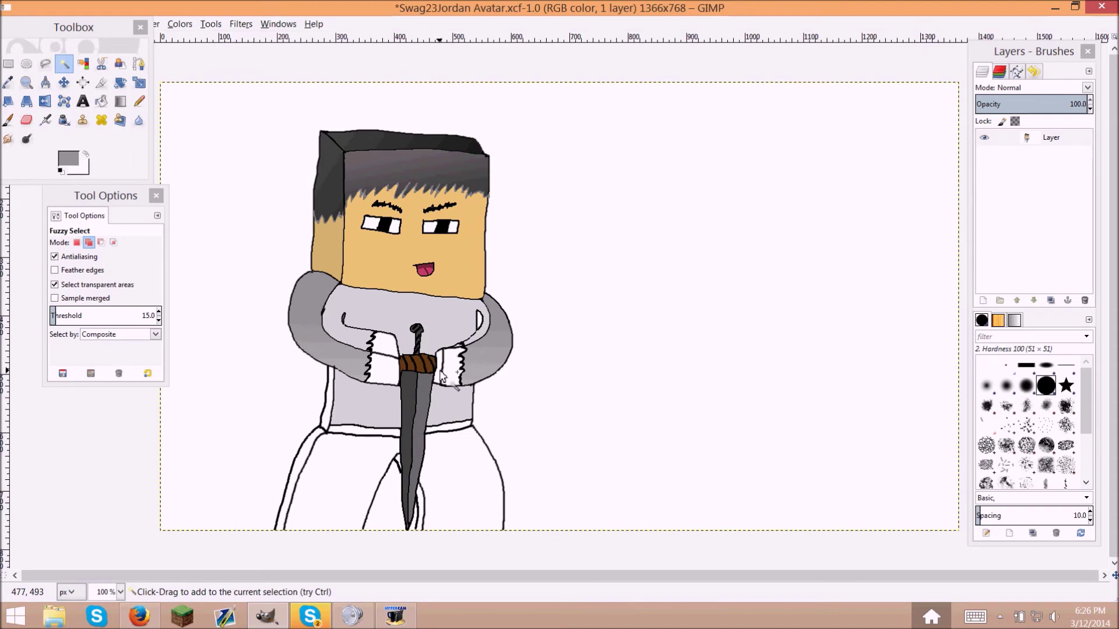
left_click_drag(73, 26, 104, 111)
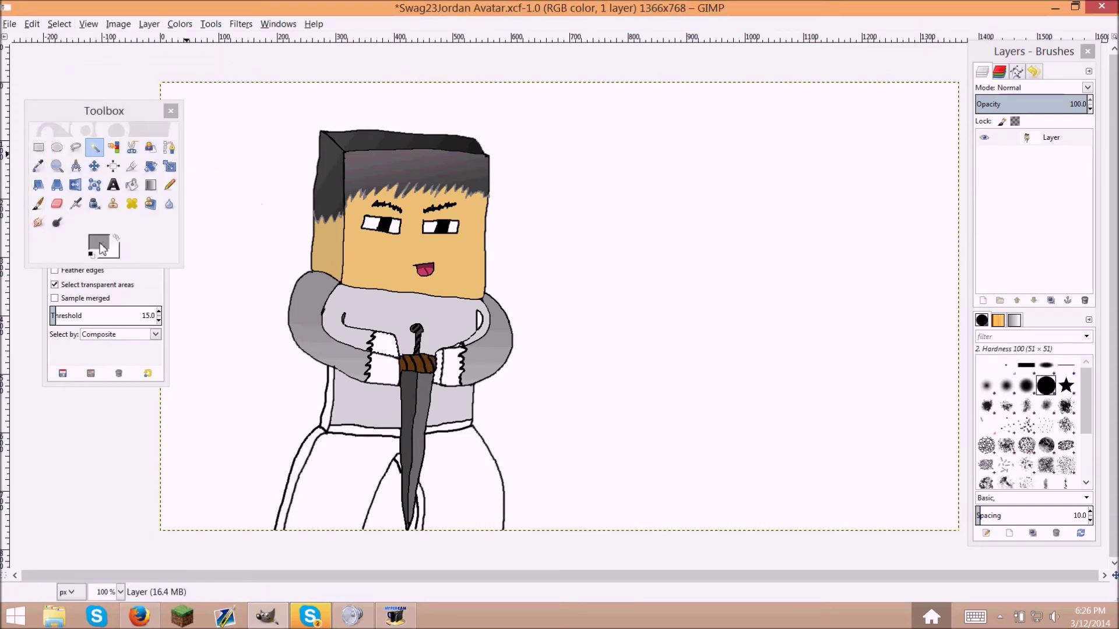
left_click(99, 244)
left_click(163, 349)
left_click(250, 487)
key("p")
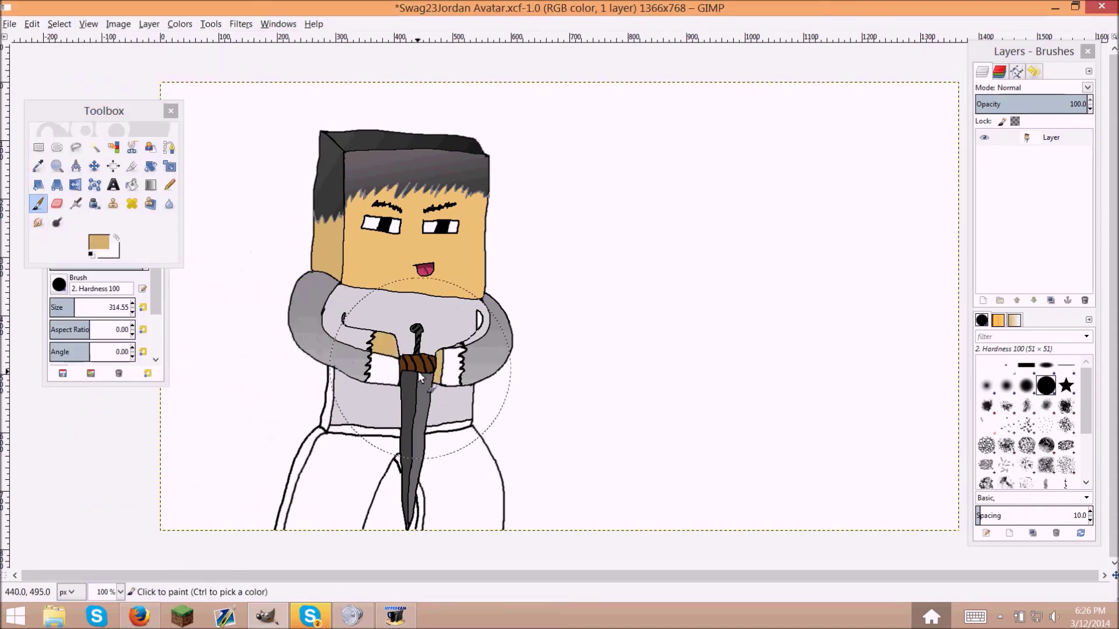
Step: Repaint the upper faces of both hands with the lighter tan skin colour of the face
left_click(95, 147)
left_click(59, 23)
left_click(215, 195)
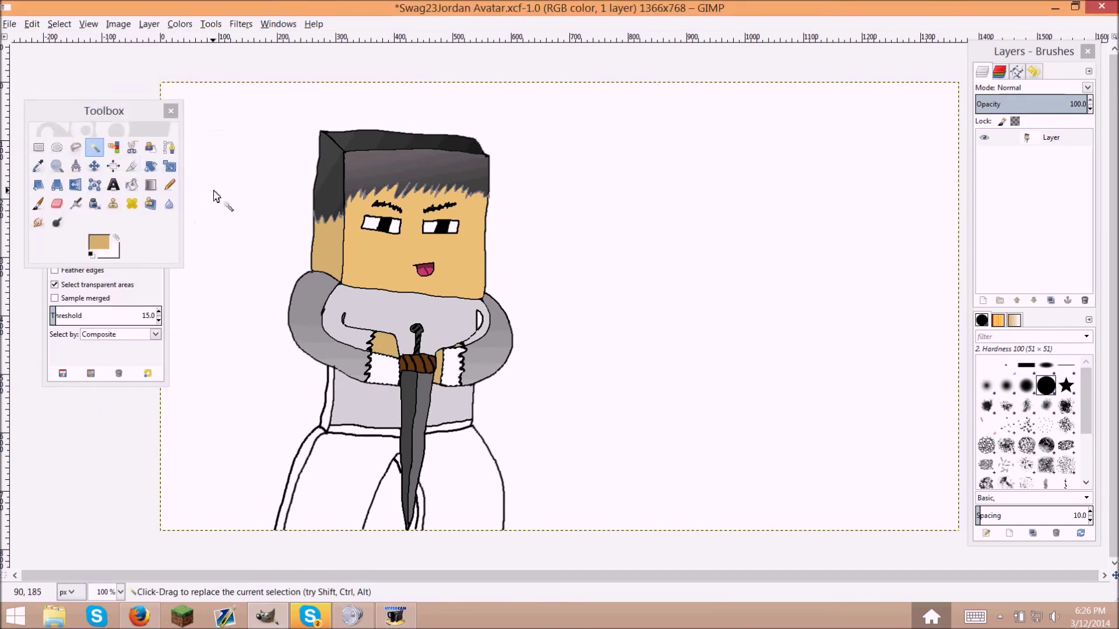
left_click(99, 243)
left_click(260, 487)
key("p")
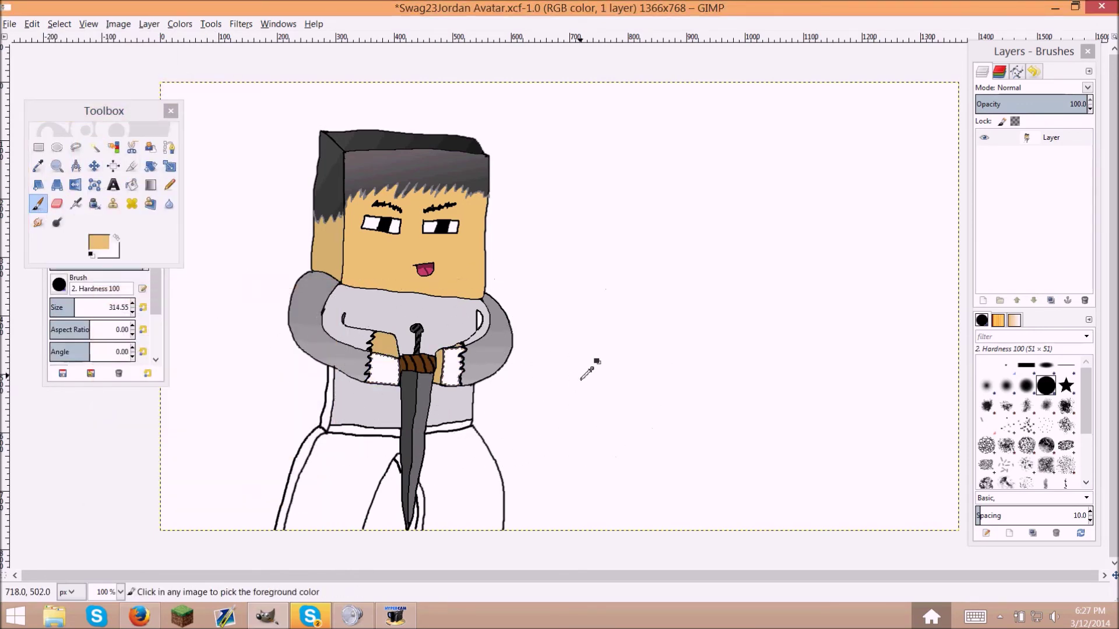
Step: Select the front faces of both hands, grow the selection and paint them with the darker tan skin colour
left_click(95, 147)
left_click(59, 23)
left_click(102, 190)
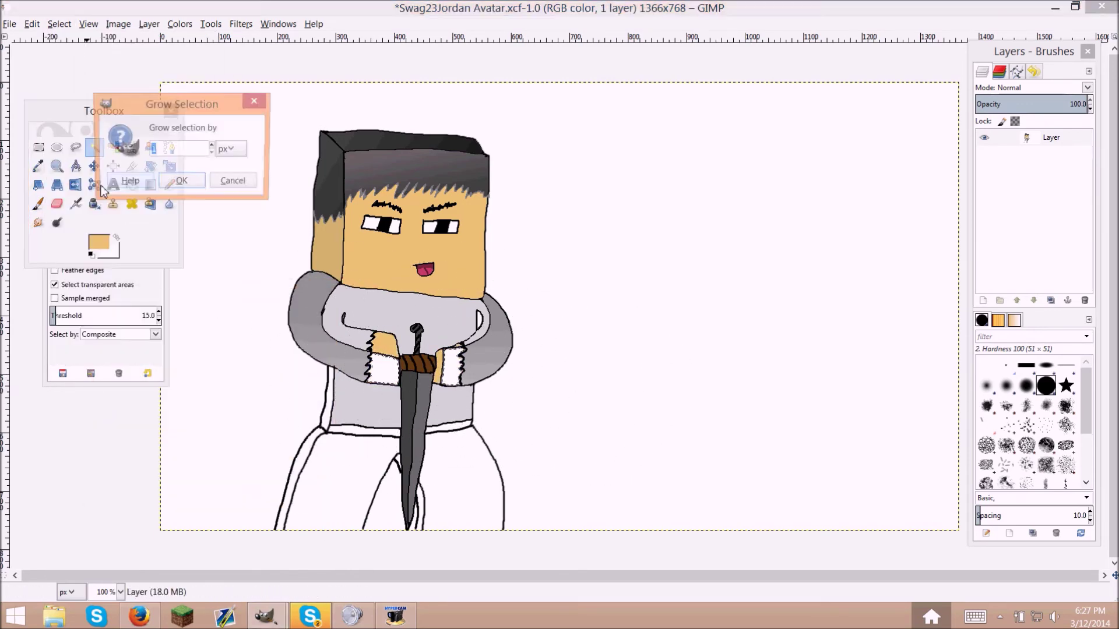
left_click(182, 180)
key("p")
left_click(99, 243)
left_click(252, 487)
left_click_drag(376, 362, 451, 364)
Step: Select the torso's narrow side strip and shade it with a downward medium-grey linear Blend gradient
key("u")
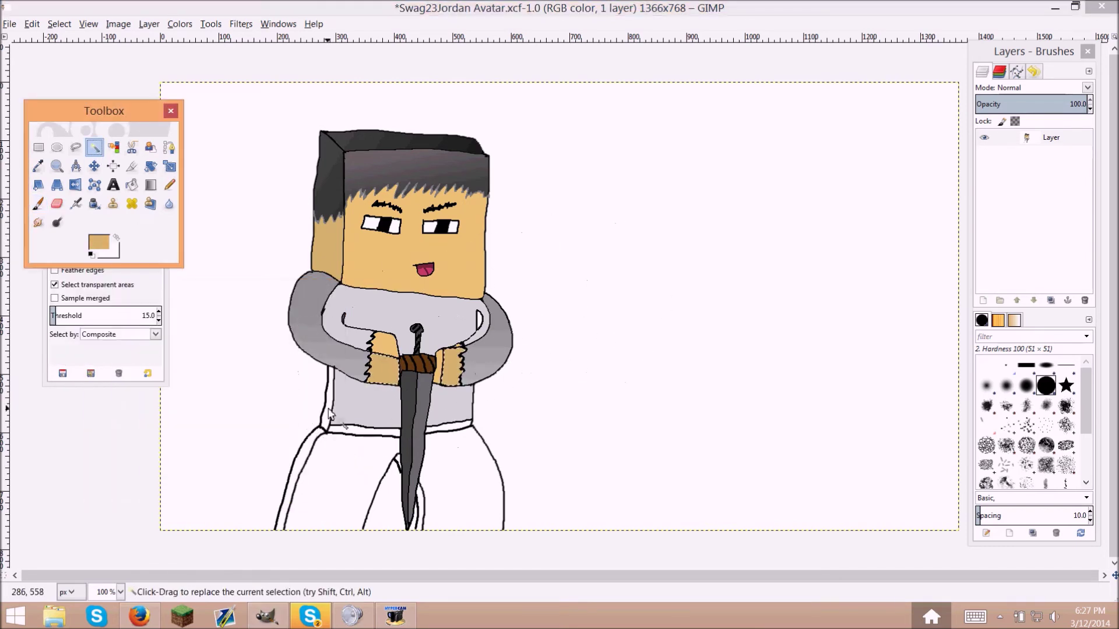
left_click(59, 24)
key("Escape")
left_click(150, 185)
left_click(100, 243)
left_click(116, 373)
left_click(306, 487)
left_click_drag(327, 373, 330, 428)
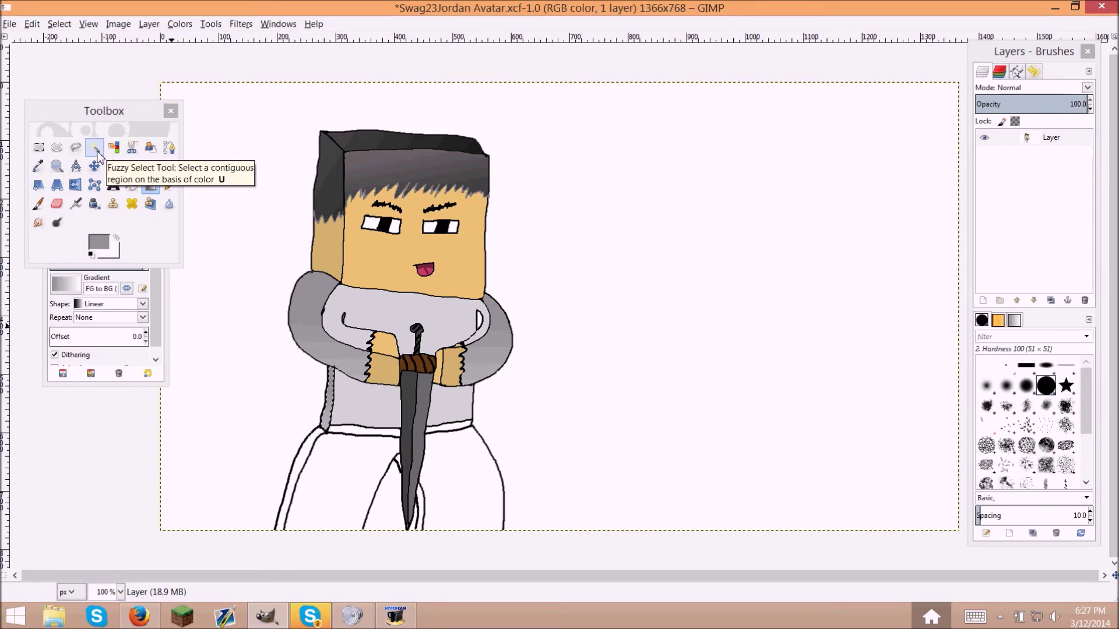
Step: Select the belt, grow the selection and paint it brown (663d14)
left_click(97, 153)
left_click(349, 432)
left_click(59, 23)
left_click(81, 180)
left_click(229, 229)
key("p")
left_click(98, 241)
left_click(271, 457)
left_click(255, 487)
Step: Darken the brown foreground colour and paint the belt across the torso's side strip with a 2-pixel brush
left_click(95, 147)
left_click(98, 242)
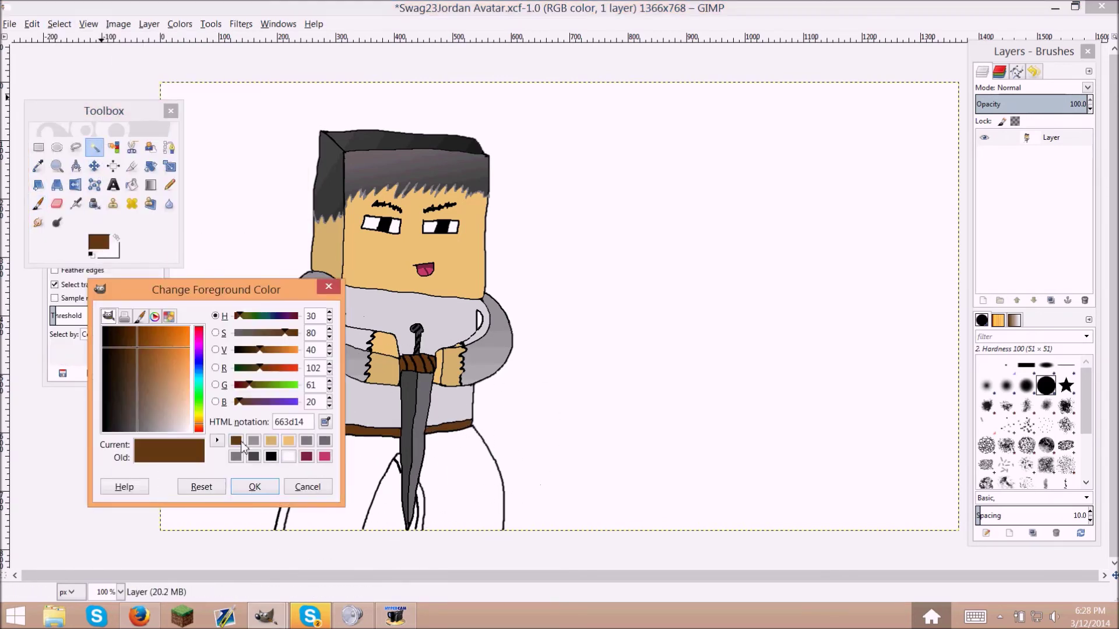
left_click_drag(263, 349, 259, 348)
left_click(255, 487)
mouse_move(58, 274)
left_mouse_down()
mouse_move(108, 215)
mouse_move(80, 292)
left_mouse_up()
key("p")
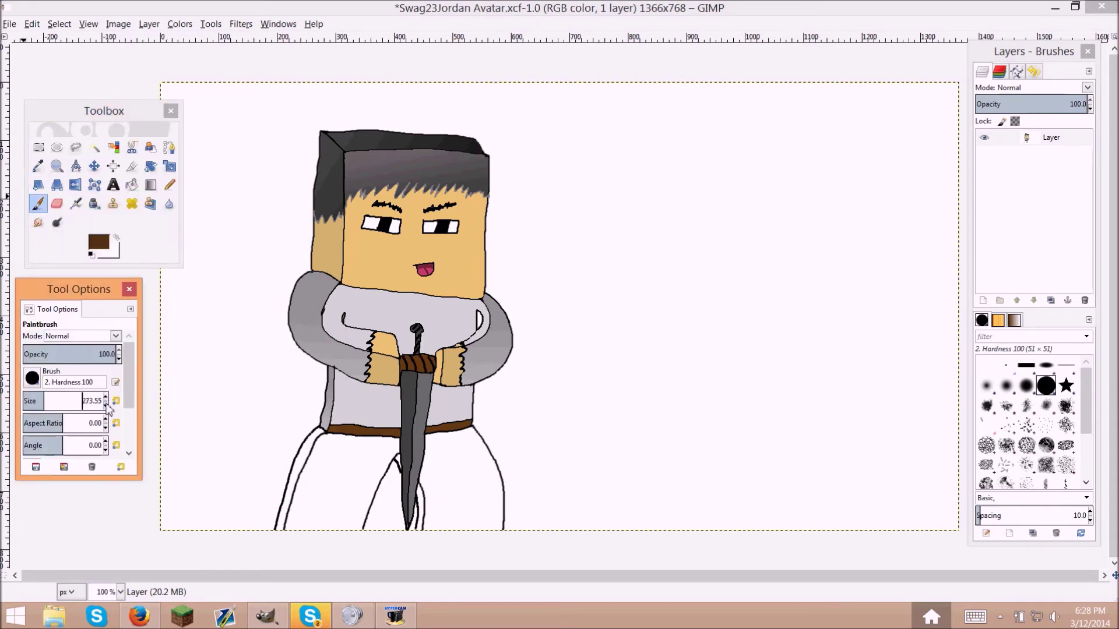
left_click(105, 405)
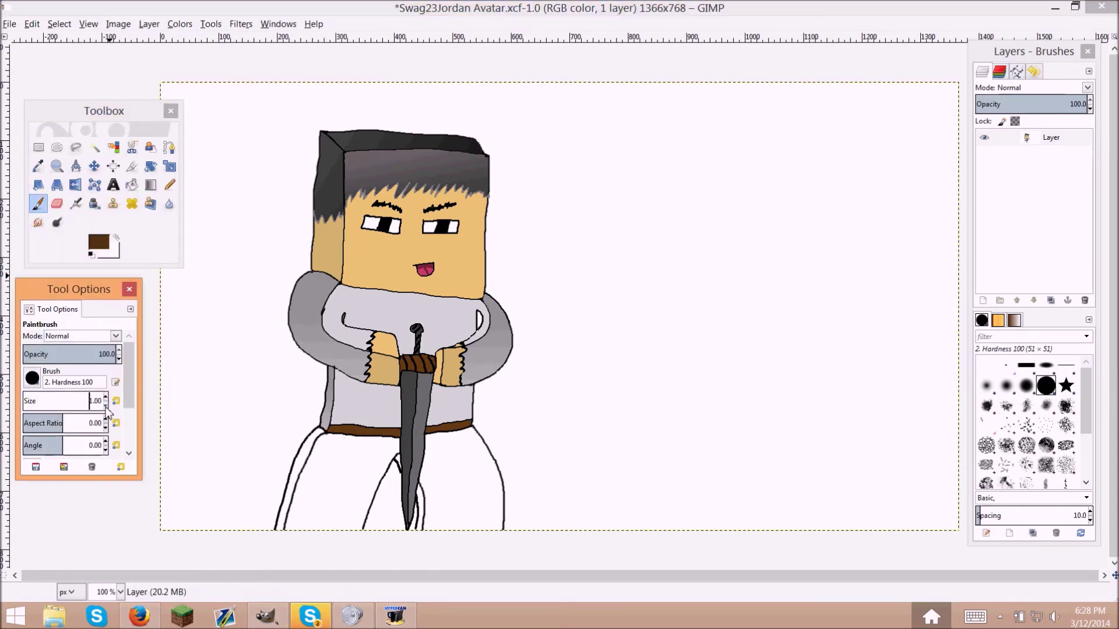
left_click(88, 24)
mouse_move(60, 68)
left_click(287, 170)
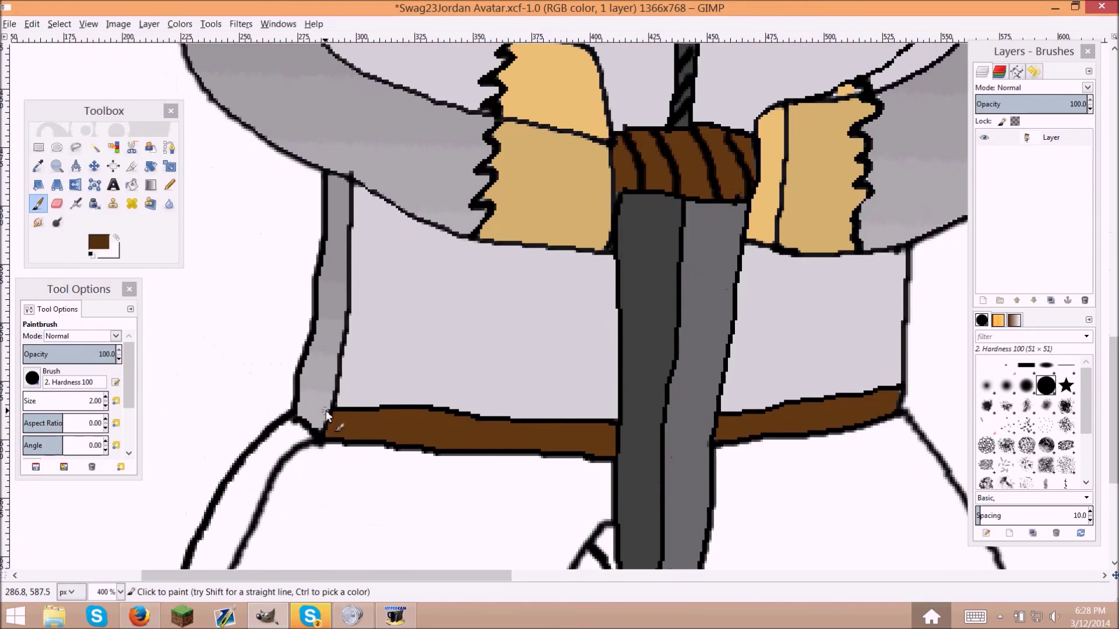
mouse_move(302, 415)
left_mouse_down()
mouse_move(324, 415)
mouse_move(319, 427)
mouse_move(334, 419)
left_mouse_up()
Step: Set the foreground to black and check the outlines from the belt up to the face at close range
key("bracketright")
key("bracketright")
left_click(106, 405)
left_click(105, 405)
left_click(99, 242)
left_click(305, 487)
scroll(419, 445, "down", 3)
scroll(457, 459, "up", 10)
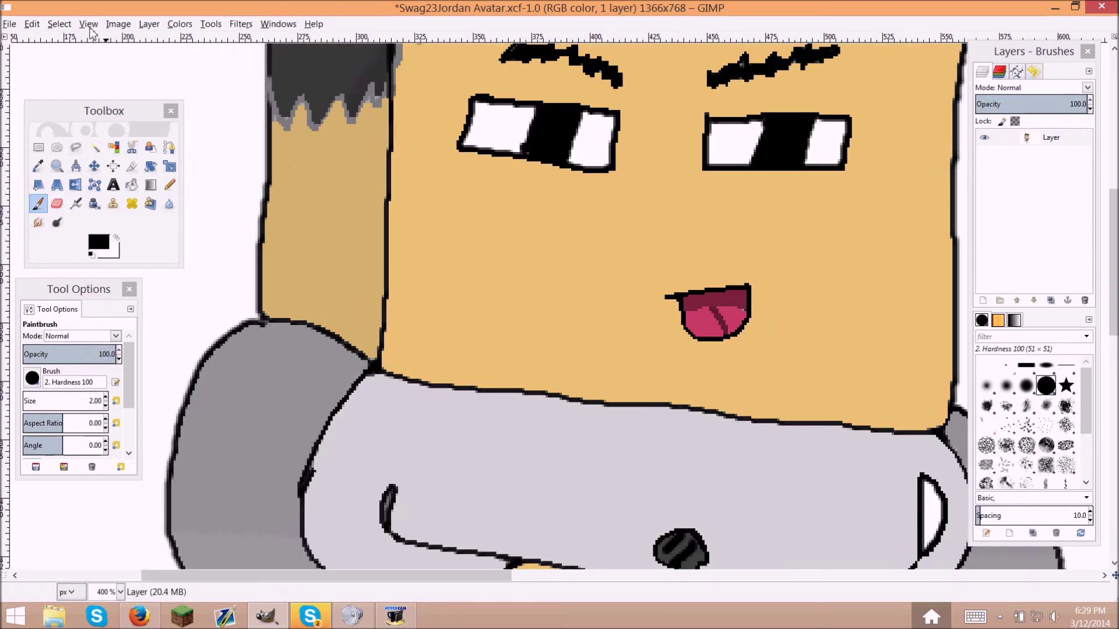
left_click(88, 24)
mouse_move(111, 67)
left_click(280, 198)
Step: Try painting the selected legs dark grey with a 46-pixel brush, cut the selected area and undo both changes
left_click(94, 147)
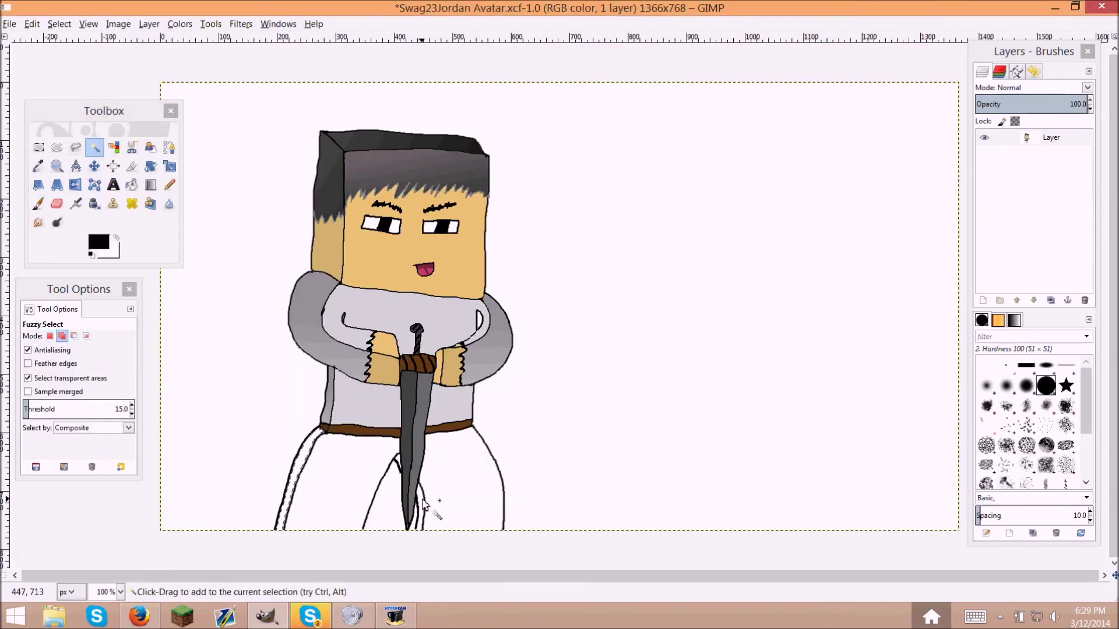
left_click(98, 242)
left_click(252, 488)
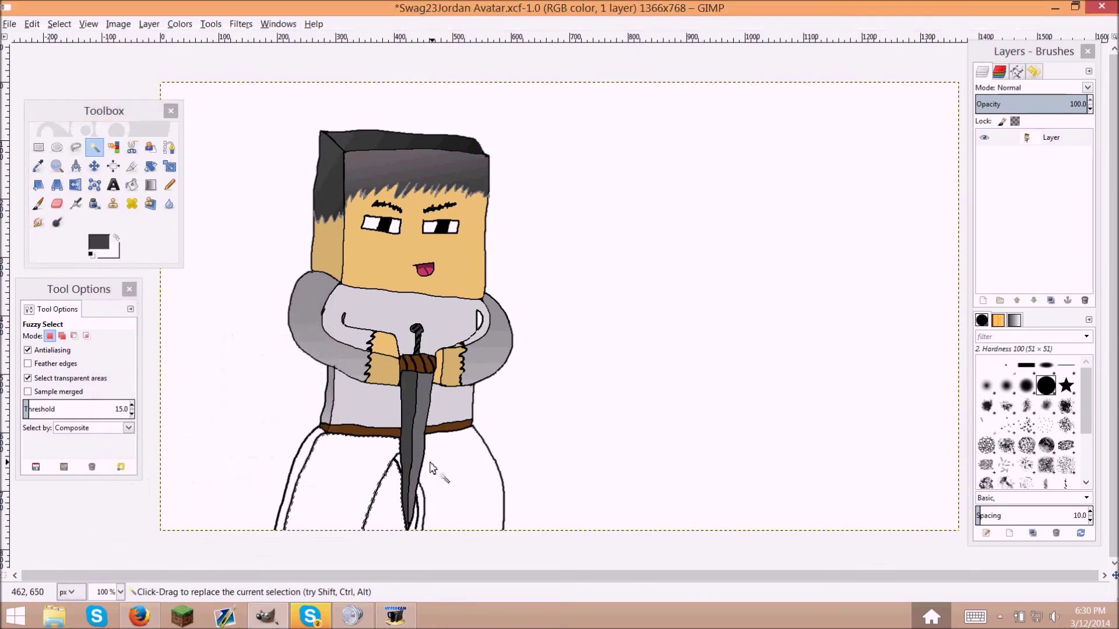
left_click(105, 107)
key("p")
left_click(107, 401)
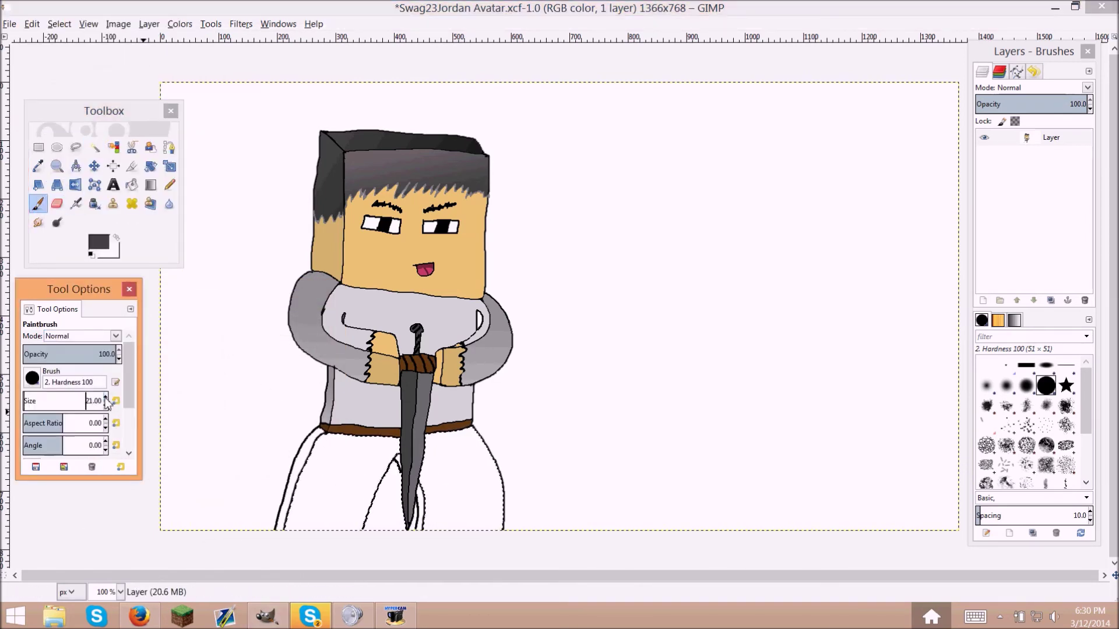
scroll(107, 401, "up", 11)
left_click_drag(303, 513, 466, 483)
key("ctrl+x")
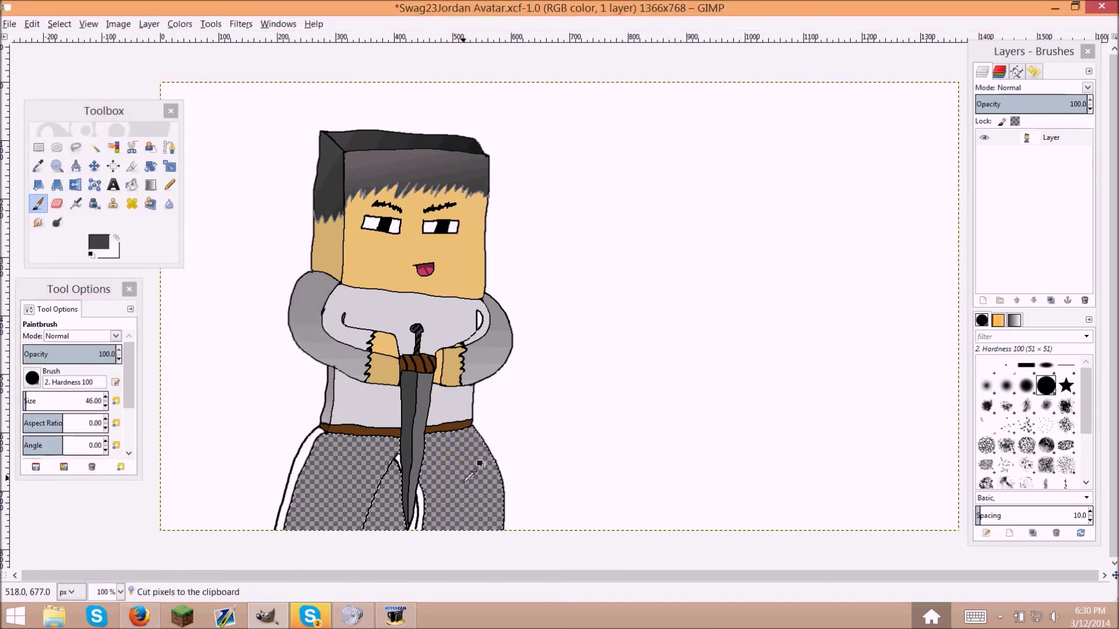
key("ctrl+z")
key("ctrl+z")
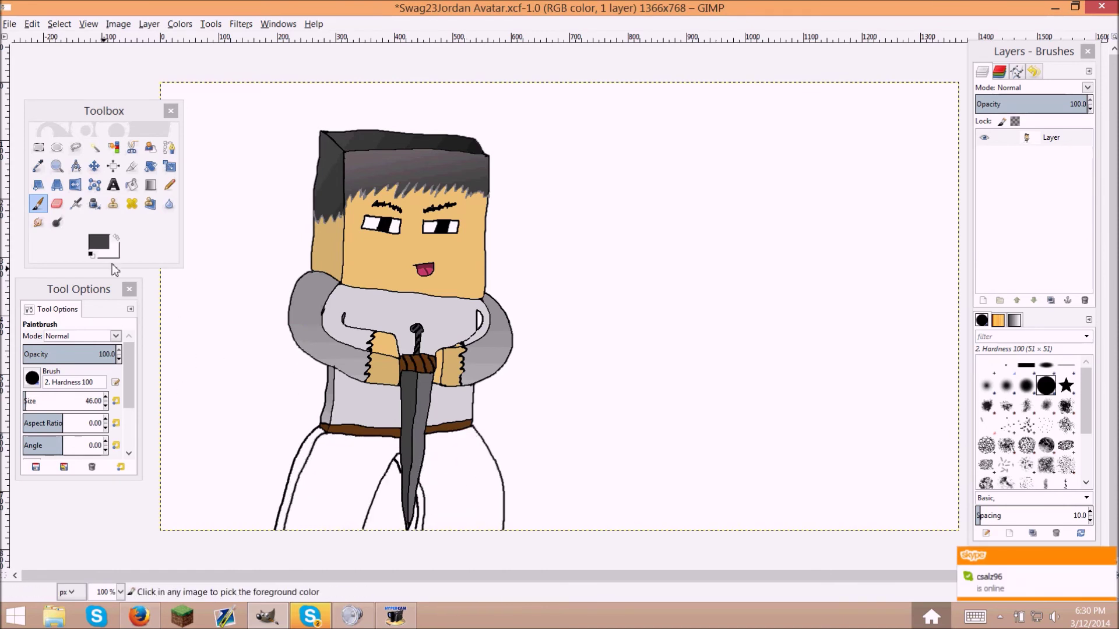
Step: Set the paintbrush size to 3 and pick black from the leg outline as the foreground colour
left_click(87, 401)
type("3")
key("Return")
left_click(365, 532, "ctrl")
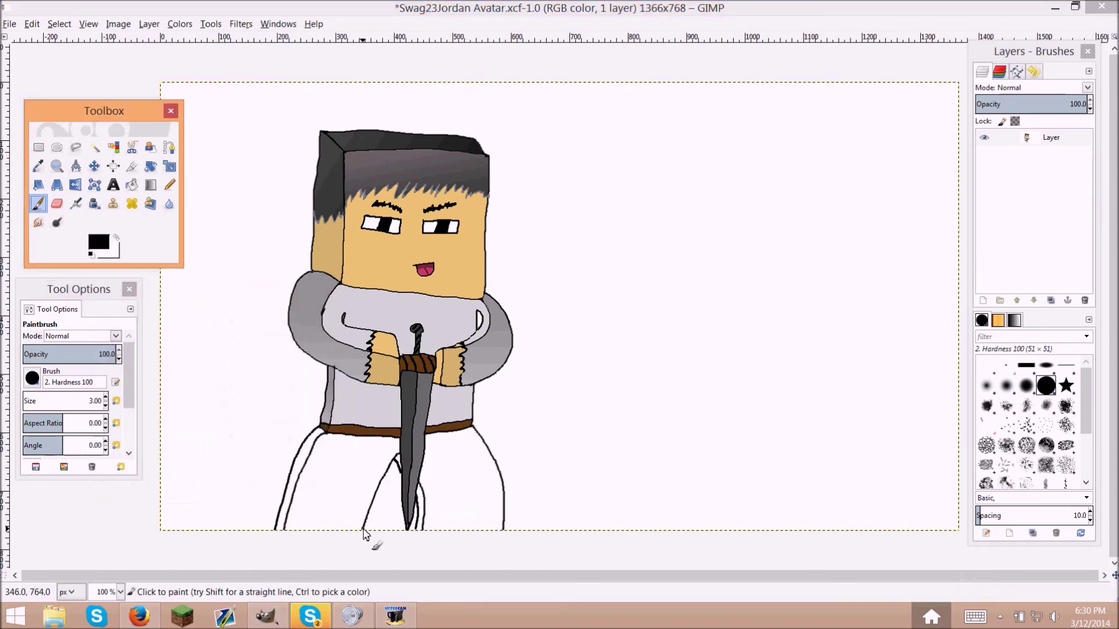
Step: Select the fronts of both legs, grow the selection and bucket-fill them with dark grey
key("u")
left_click(492, 521)
left_click(59, 24)
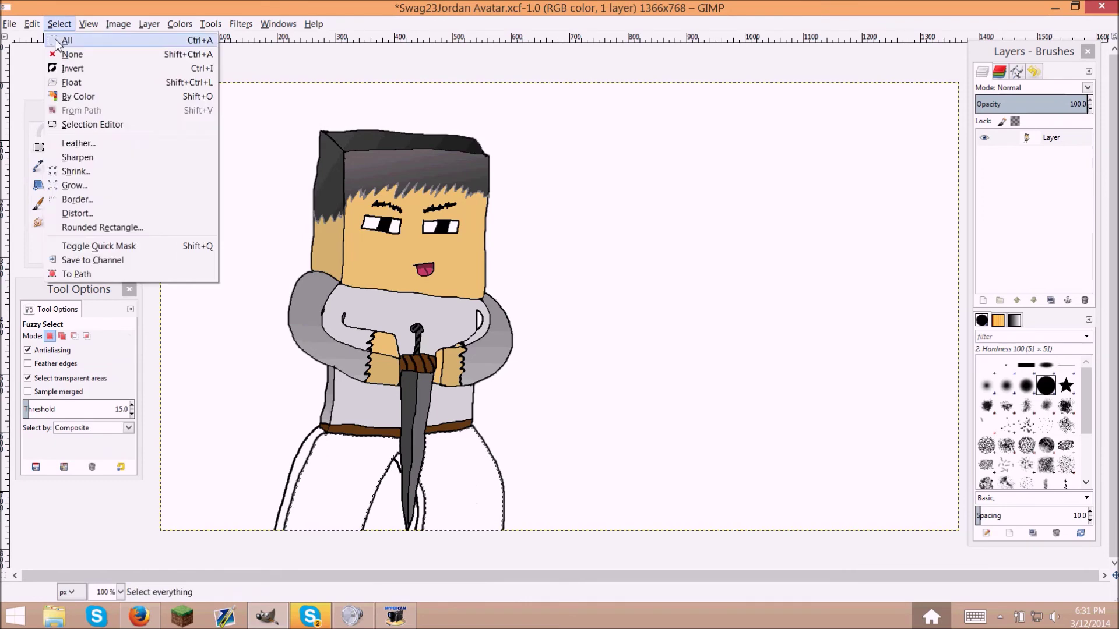
left_click(132, 184)
left_click(99, 242)
left_click(245, 469)
left_click(253, 484)
left_click(460, 484)
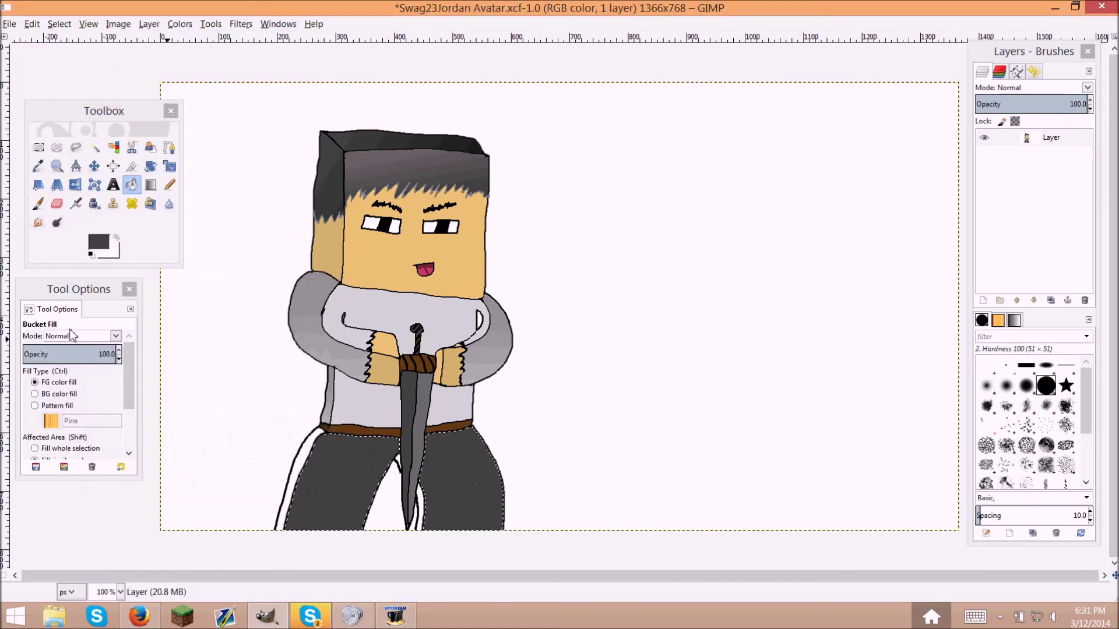
Step: Enlarge the paintbrush to 41 pixels and paint over the selected leg fronts in dark grey
left_click(38, 203)
key("bracketright")
key("bracketright")
key("bracketright")
key("bracketright")
key("bracketright")
key("bracketright")
key("bracketright")
key("bracketright")
key("bracketright")
key("bracketright")
key("bracketright")
key("bracketright")
key("bracketright")
key("bracketright")
key("bracketright")
key("bracketright")
key("bracketright")
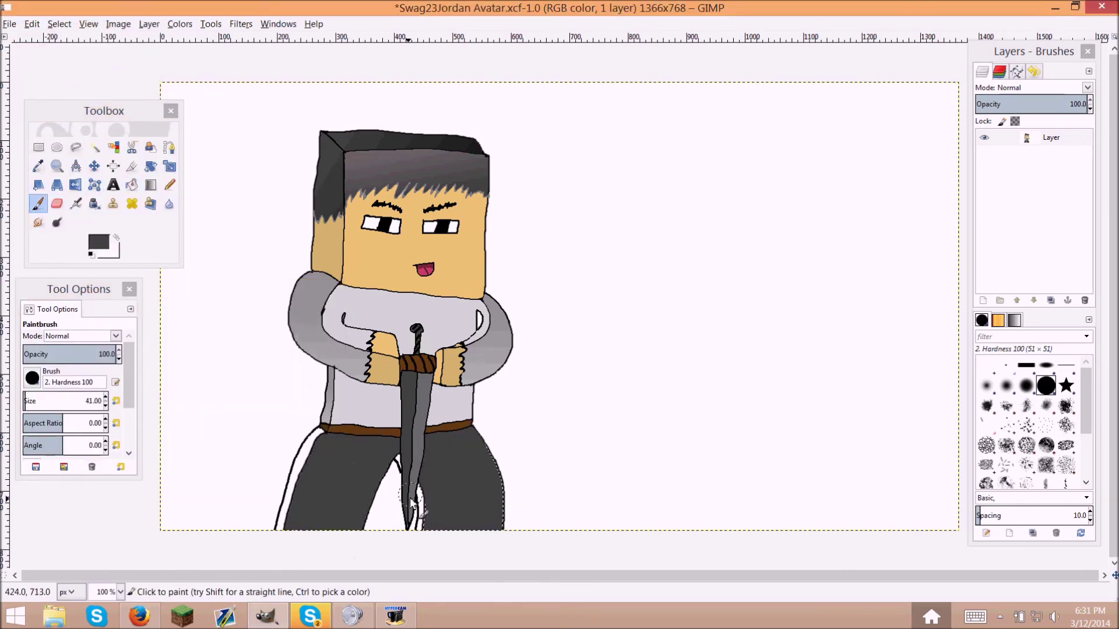
Step: Shade both leg fronts with a diagonal dark-grey-to-white linear Blend gradient
left_click(150, 185)
left_click_drag(268, 425, 514, 628)
Step: Select the narrow side strips of the legs, grow the selection and shade them with a black-to-grey linear Blend gradient
key("u")
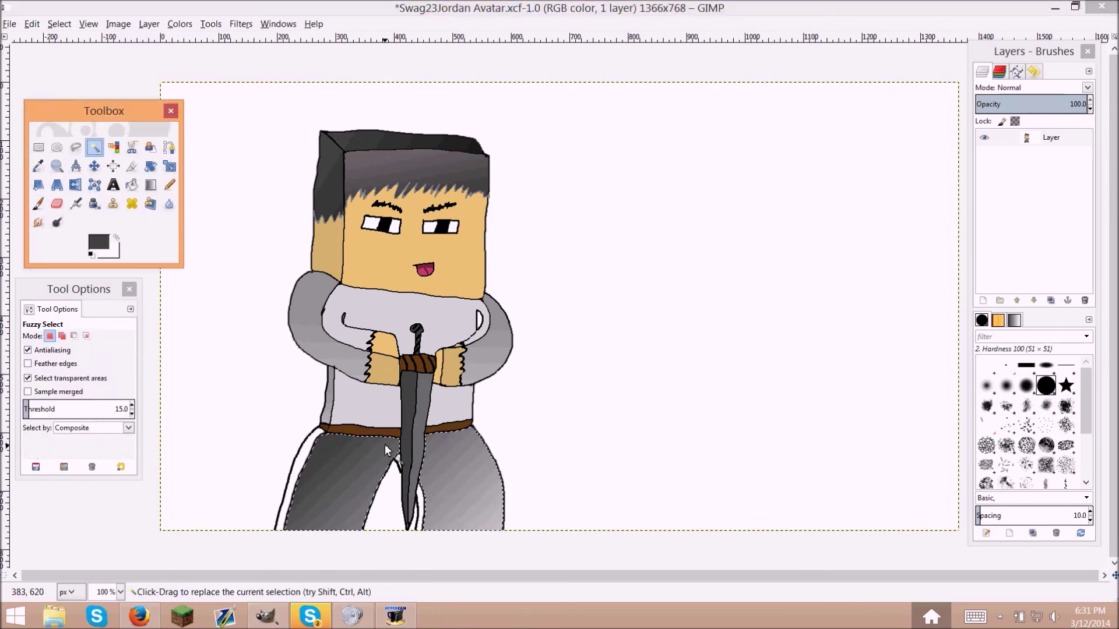
left_click(60, 23)
left_click(138, 182)
left_click(151, 185)
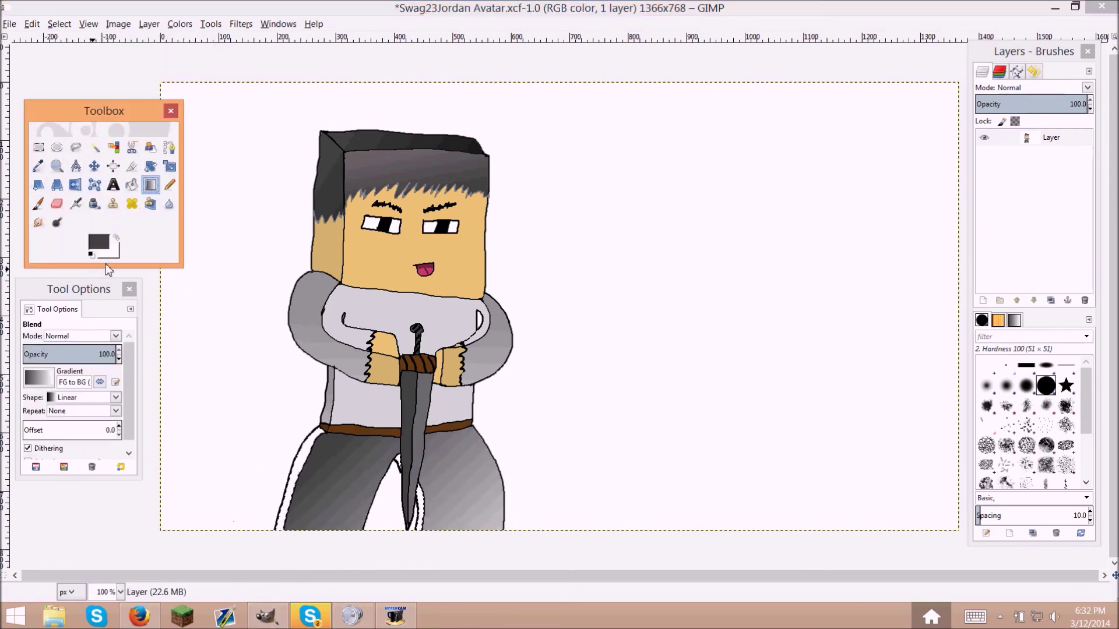
left_click(98, 241)
left_click(109, 250)
left_click(257, 487)
left_click_drag(315, 434, 344, 497)
left_click_drag(268, 429, 361, 426)
left_click(100, 149)
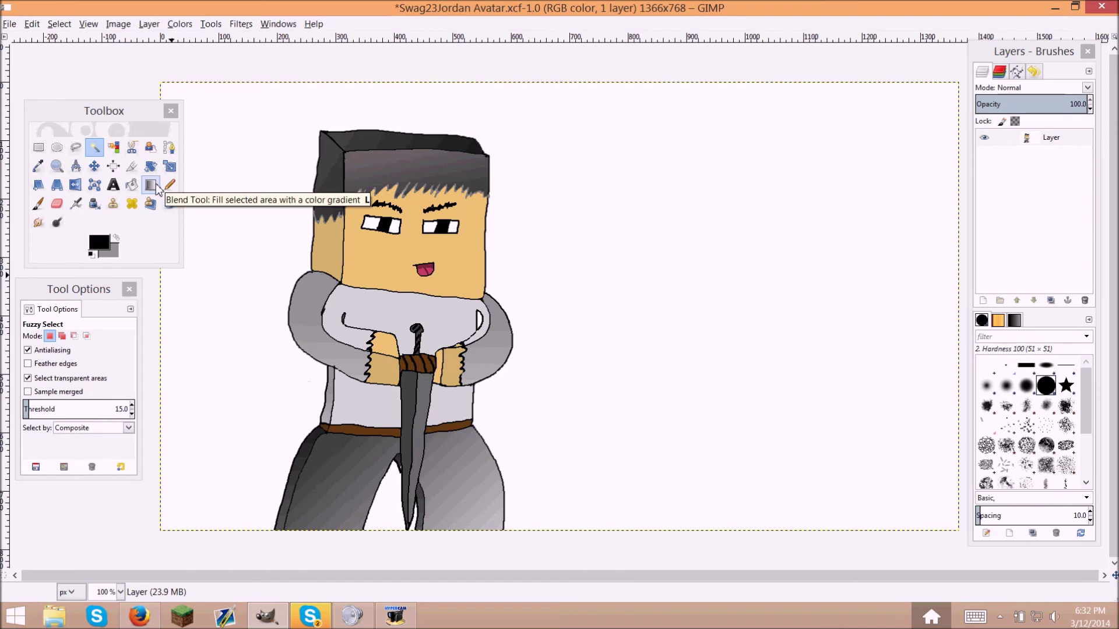
Step: Add the text "Swag23Jordan" in a large box beside the character and set its size to 95 px
left_click(113, 185)
left_click_drag(509, 171, 946, 414)
type("Swag23")
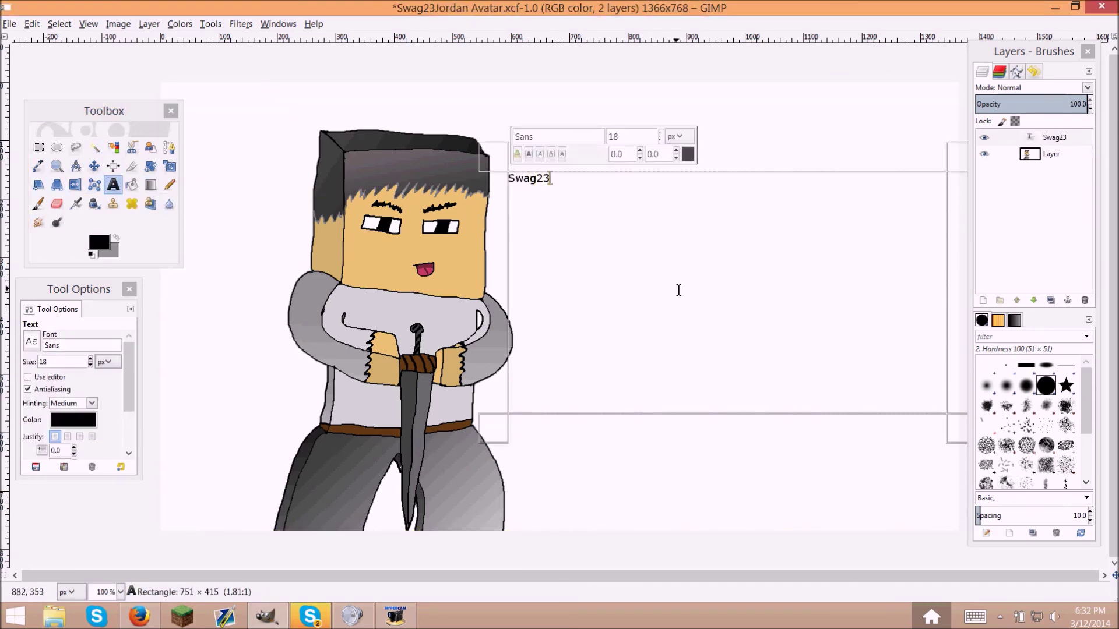
key("ctrl+a")
triple_click(633, 136)
type("95")
key("Return")
Step: Browse the font list and try fonts such as PicoWhiteAl on the title text
left_click(31, 341)
scroll(76, 420, "up", 5)
scroll(102, 446, "down", 3)
key("Up")
key("Up")
key("Up")
key("Up")
key("Up")
key("Up")
key("Up")
key("Up")
key("Up")
key("Up")
key("Up")
key("Up")
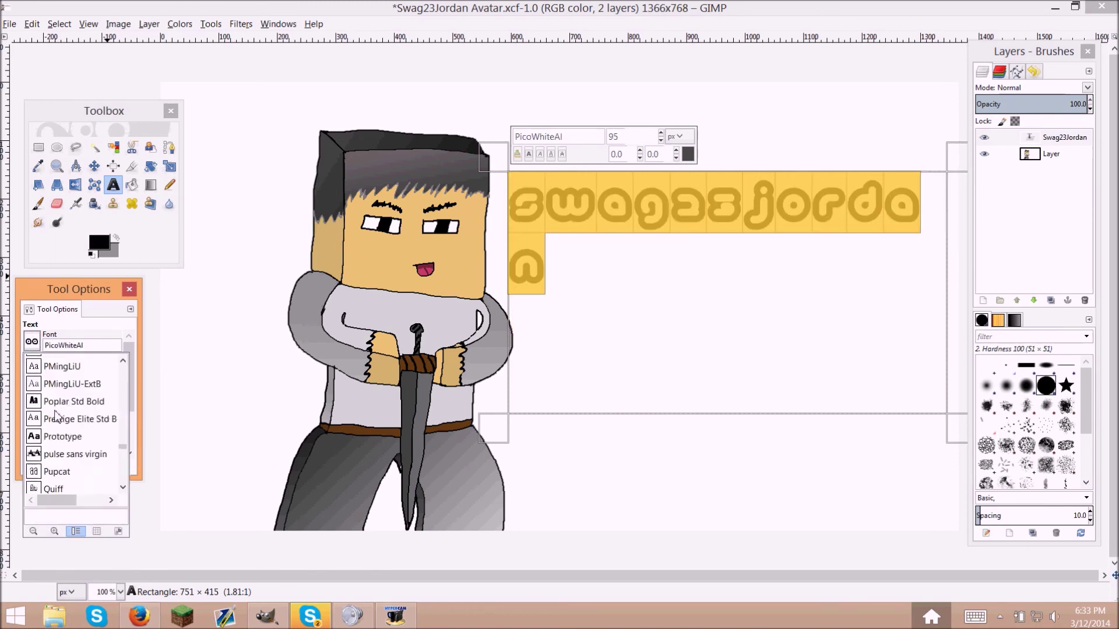
left_click_drag(129, 454, 126, 396)
left_click(64, 378)
Step: Try the Hero and Heavy Heap fonts on the title text
left_click(32, 341)
key("Down")
key("Down")
key("Down")
key("Down")
key("Down")
key("Down")
key("Down")
key("Down")
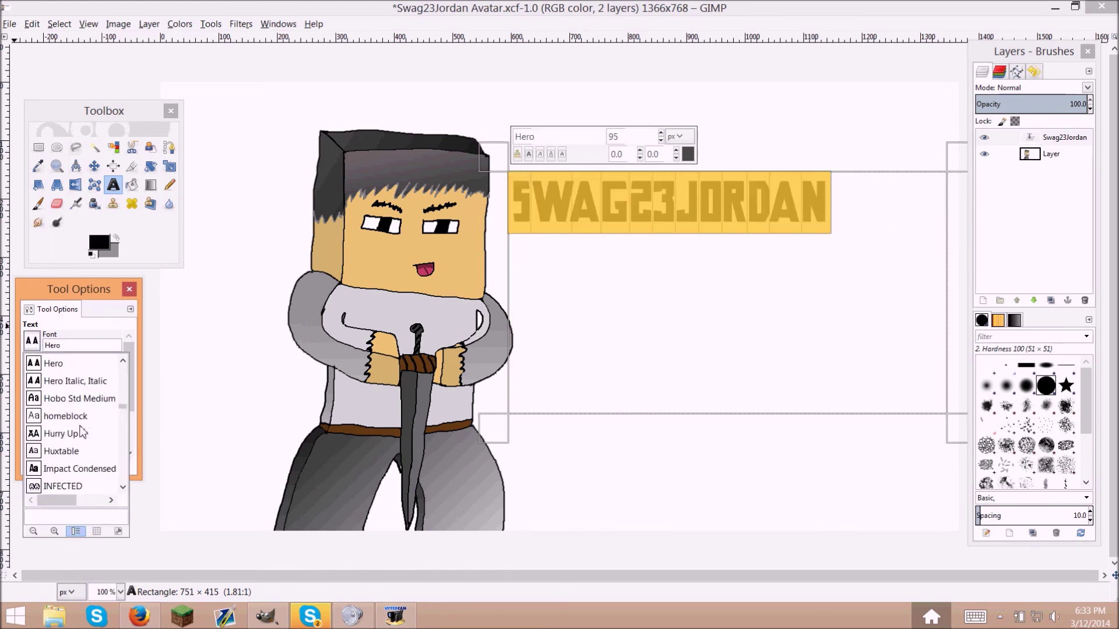
key("Up")
key("Return")
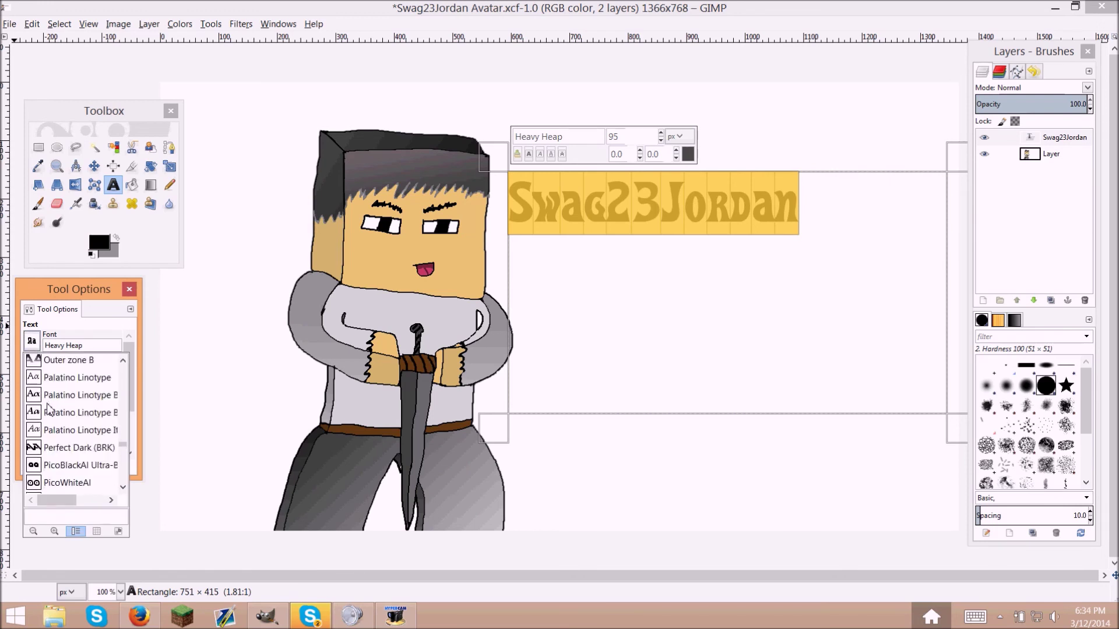
Step: Set the title's font to Prototype in grey and move the title slightly lower beside the character's face
scroll(48, 410, "down", 3)
left_click(48, 410)
left_click(221, 263)
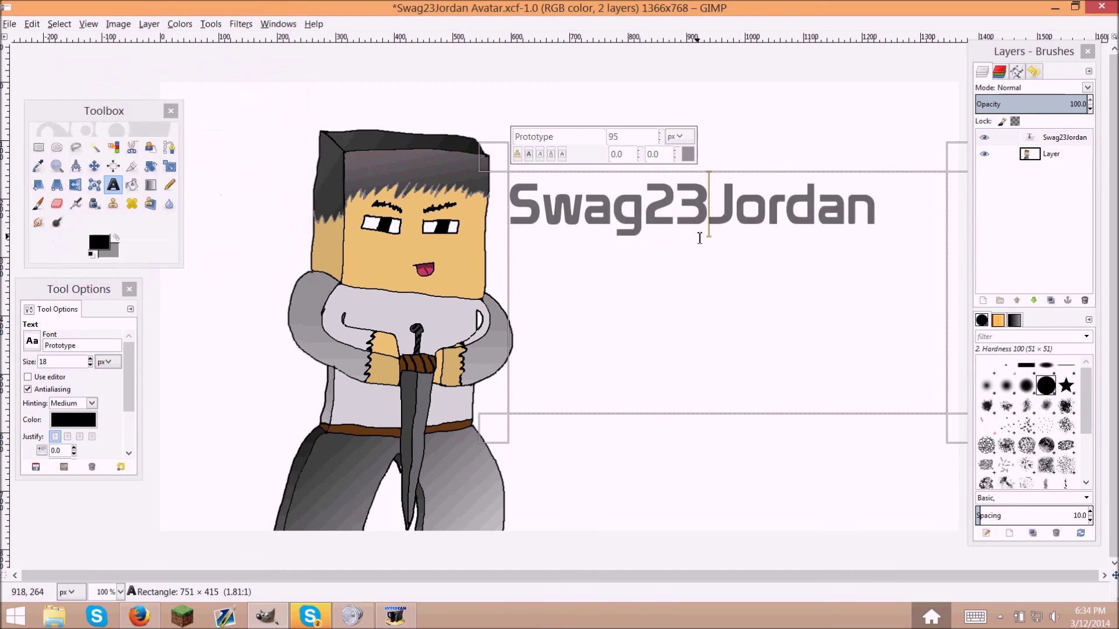
key("m")
left_click_drag(671, 232, 688, 291)
Step: Select the title's lettering, grow the selection and fill it with black on a new layer beneath the text
right_click(1066, 140)
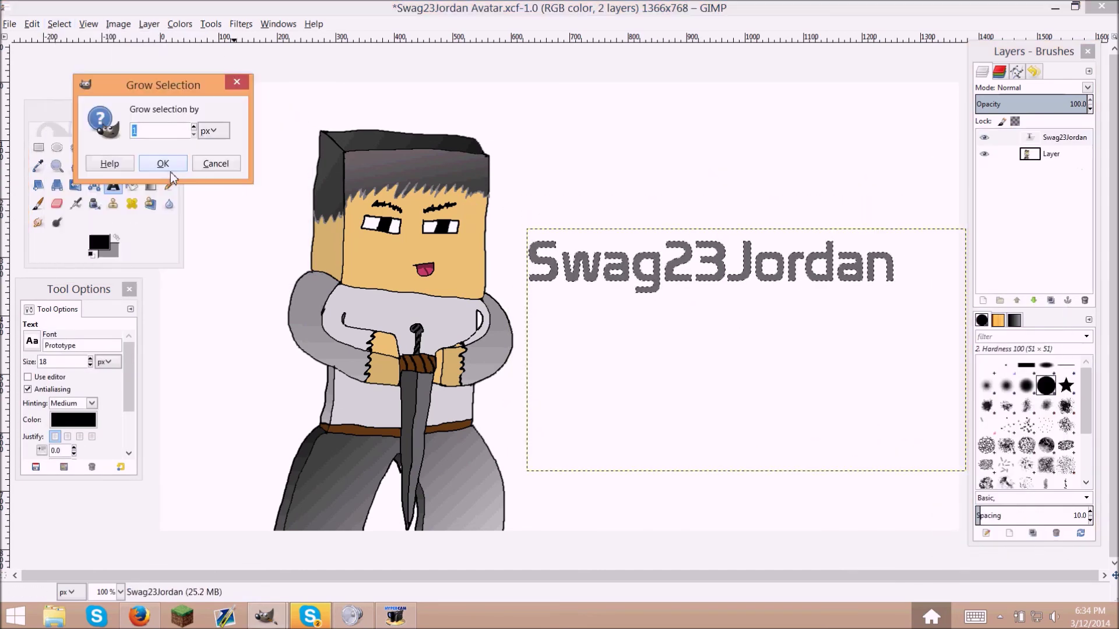
left_click(160, 159)
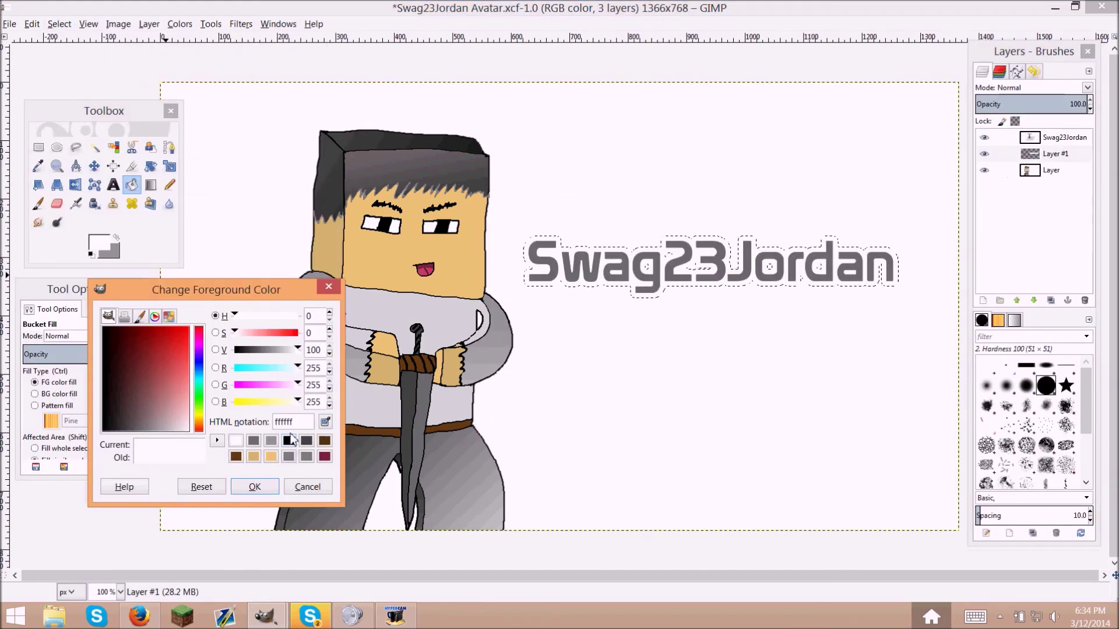
left_click(787, 270)
Step: Apply a blur filter to the black backing behind the title
left_click(240, 23)
mouse_move(244, 82)
left_click(455, 97)
left_click(591, 428)
Step: Add a black drop shadow to the title's backing with an X offset of 15 and a blur radius of 15
left_click(240, 24)
mouse_move(300, 143)
left_click(497, 225)
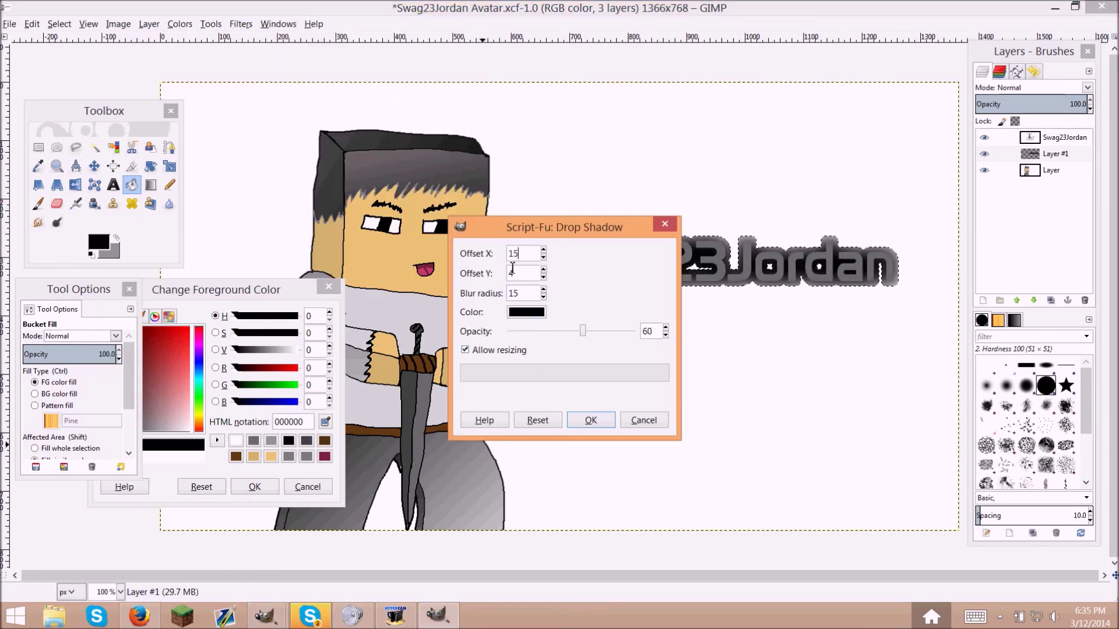
left_click(590, 420)
key("u")
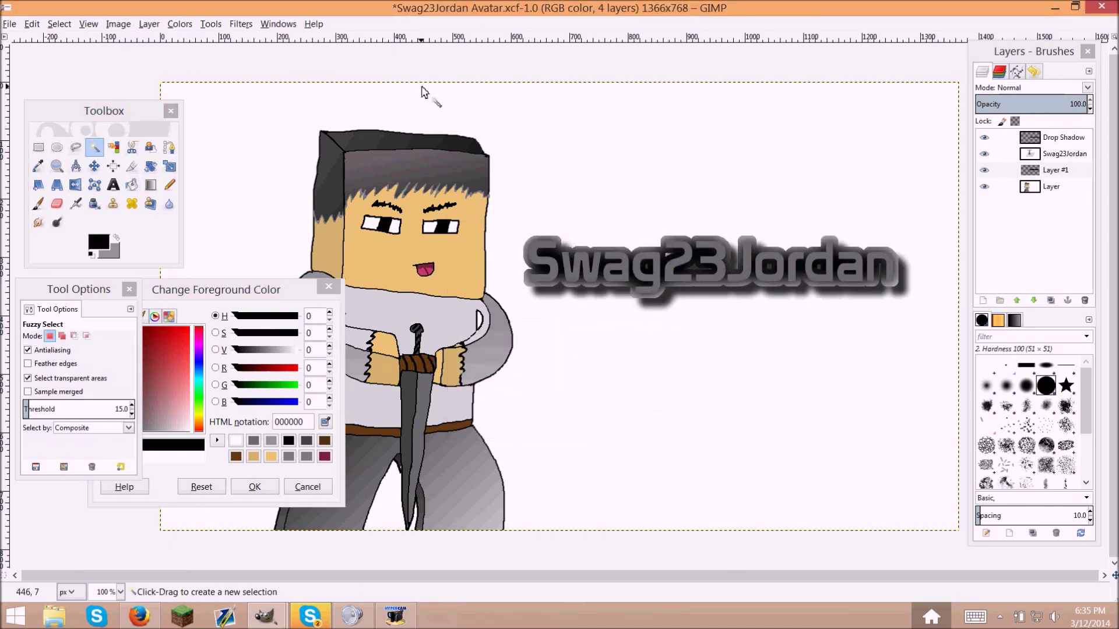